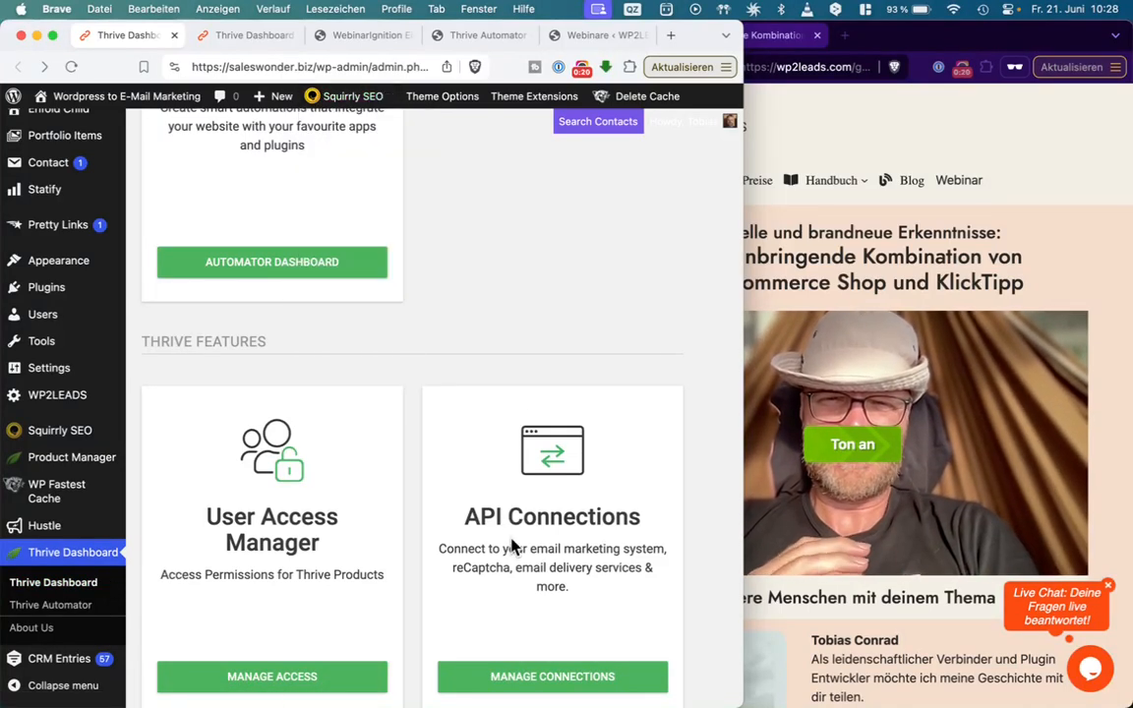
- Open the ActiveCampaign connection form on the Thrive API connections page to examine its required fields
click(231, 35)
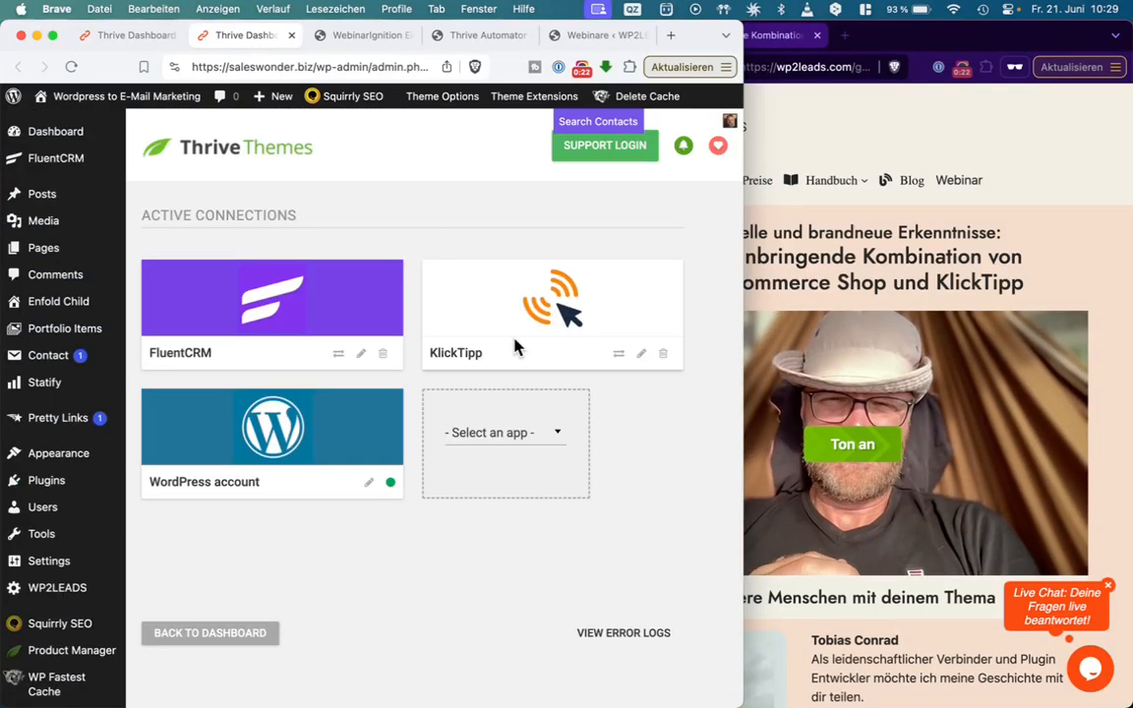
click(491, 449)
scroll(506, 539, down, 1)
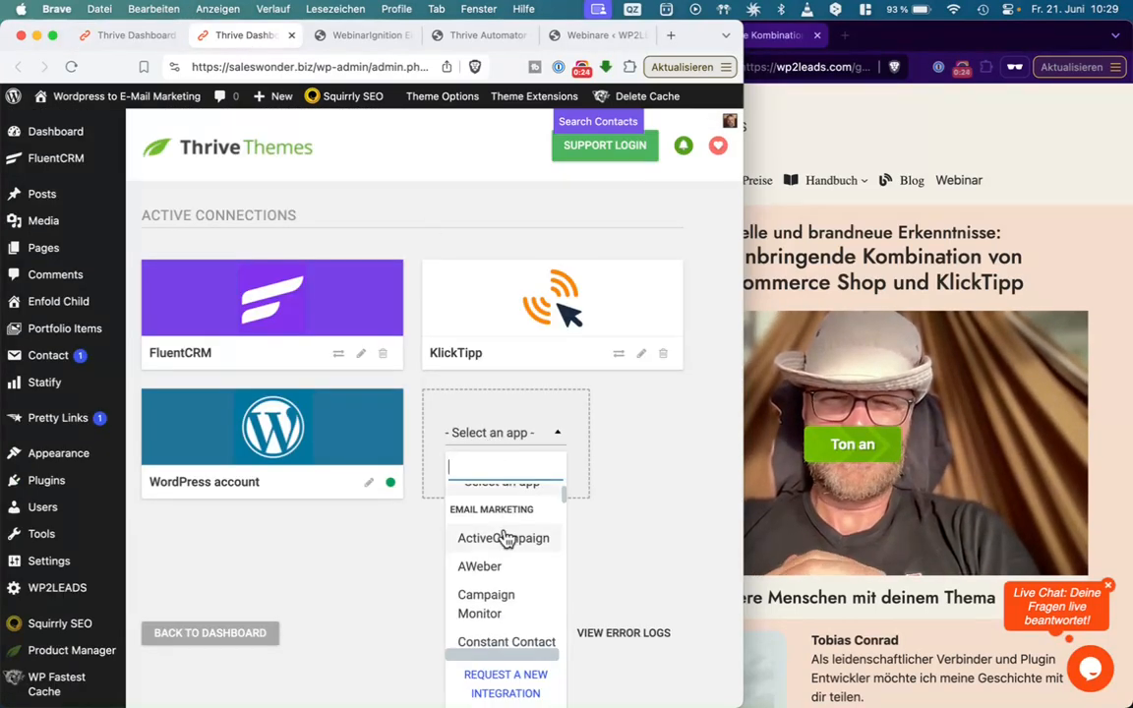
click(505, 537)
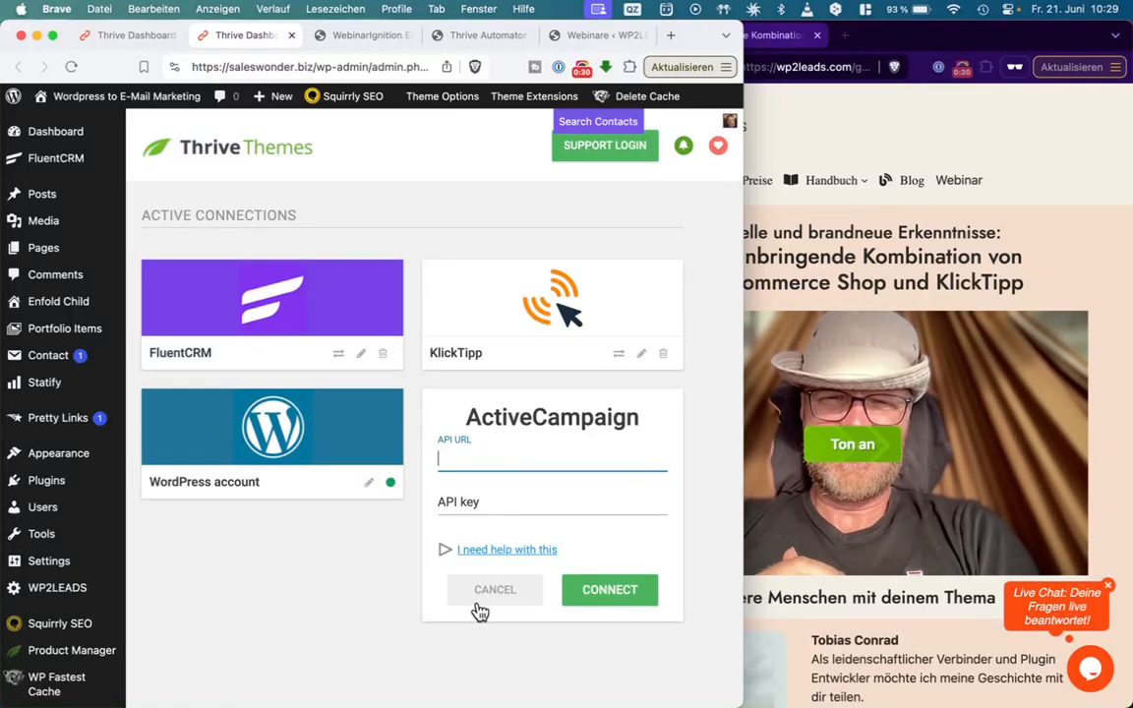
click(393, 590)
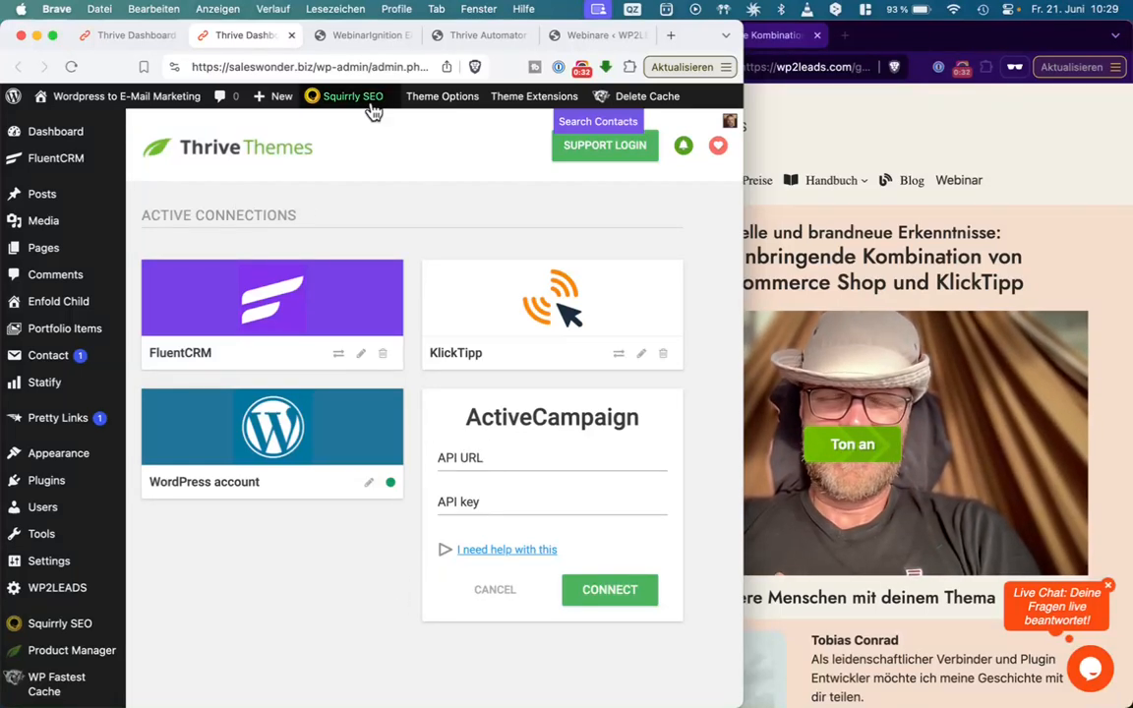
- Add an incoming webhook trigger to the new Thrive automation and copy its webhook URL
click(339, 46)
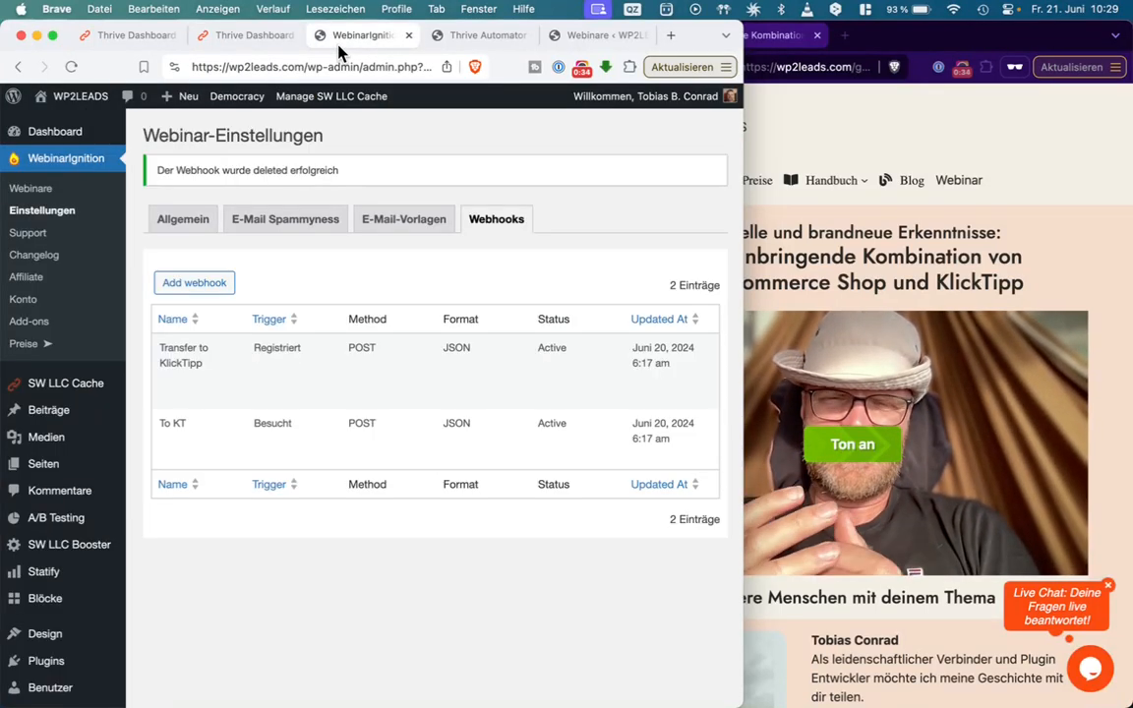
click(426, 42)
drag(426, 44, 355, 43)
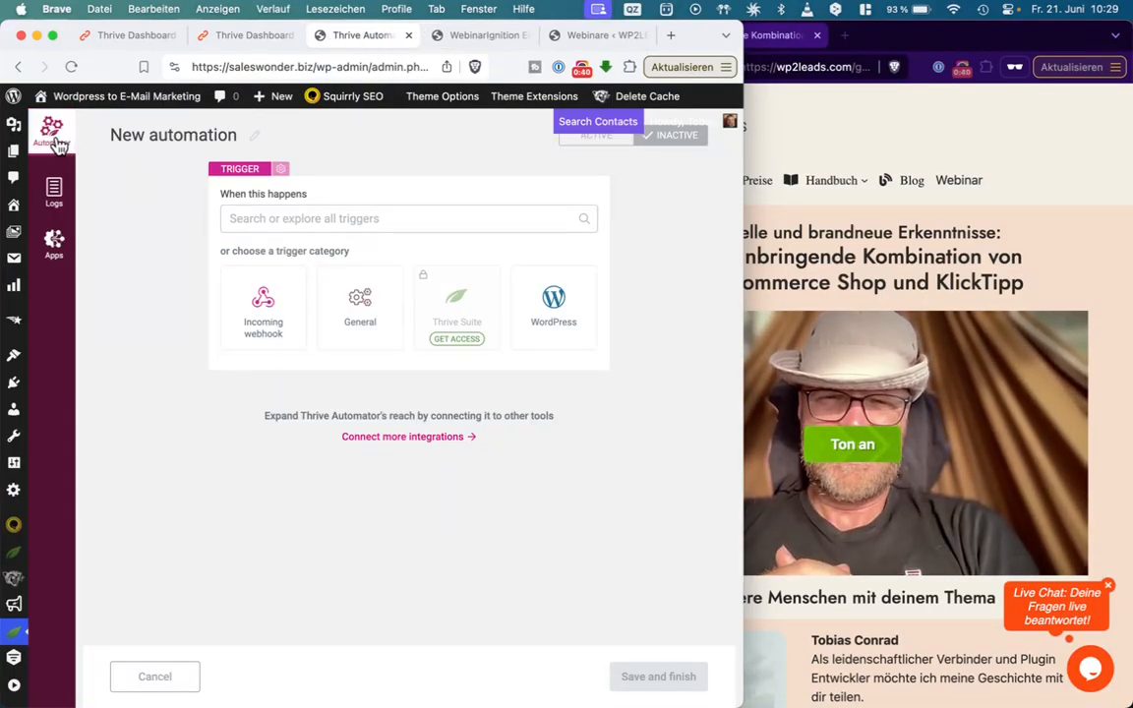
mouse_move(14, 631)
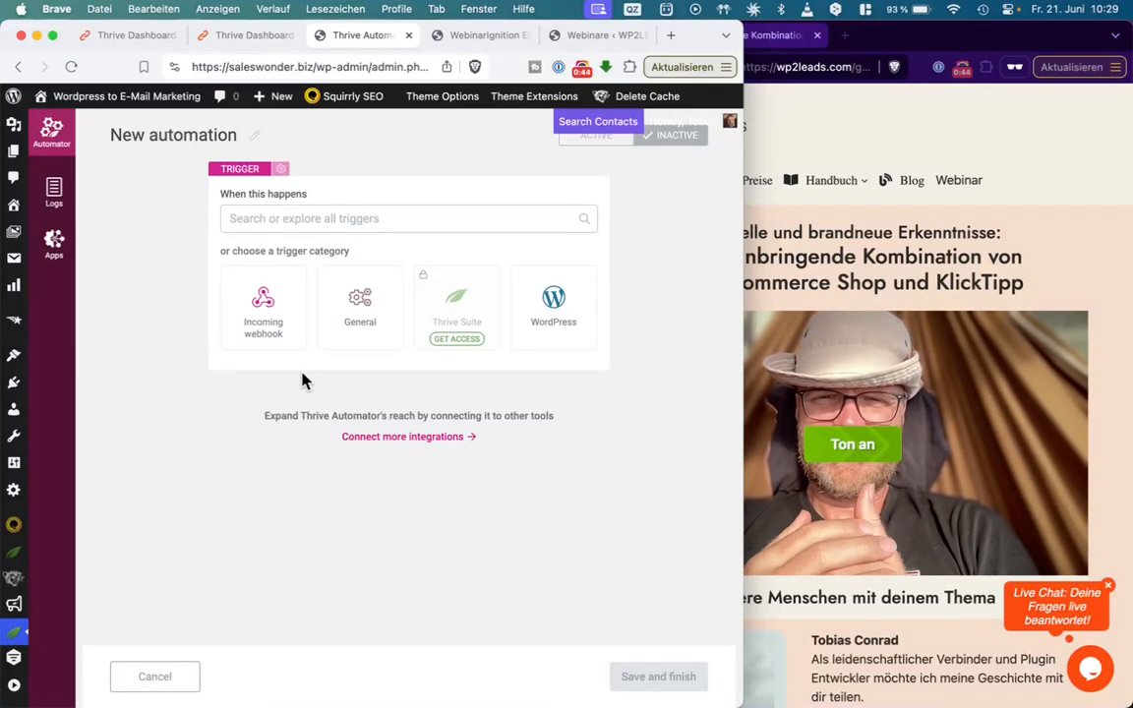
click(262, 303)
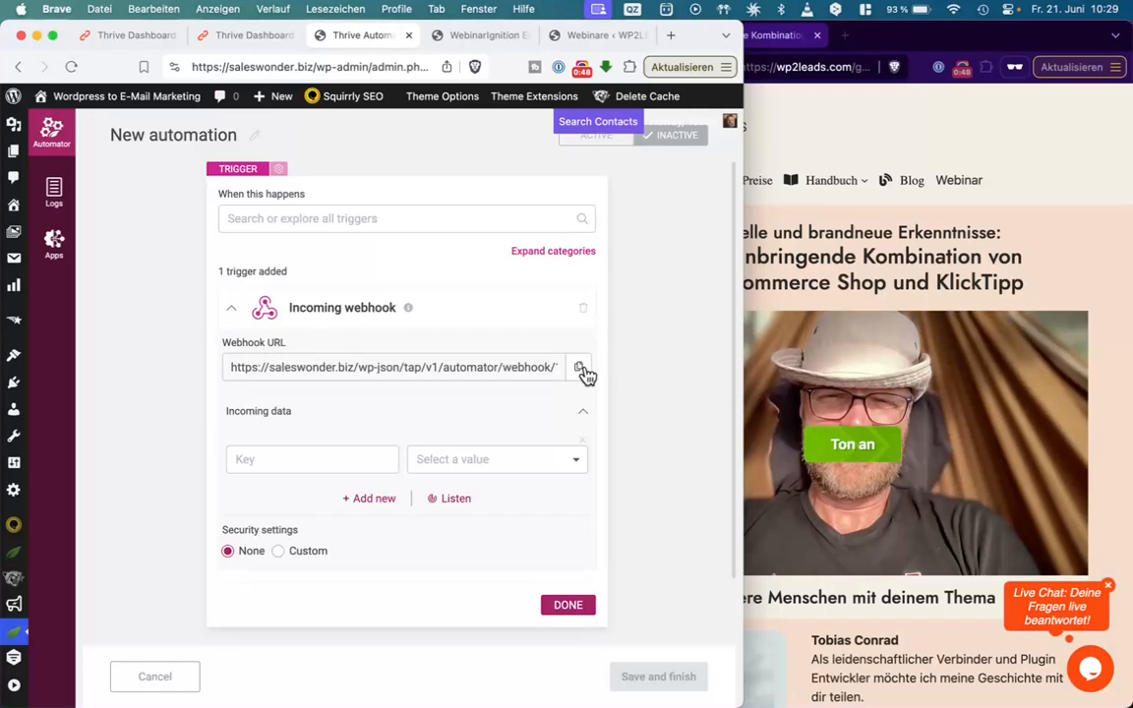
click(581, 369)
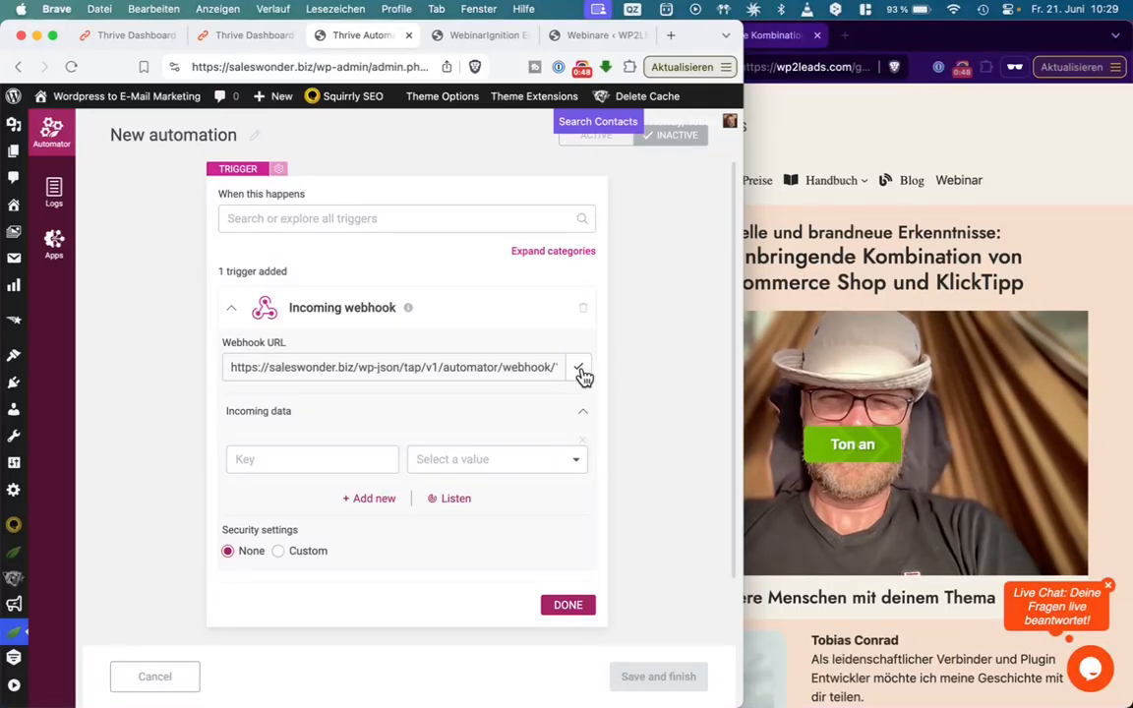
- Add a WebinarIgnition webhook named "test" with the Registriert trigger and the copied webhook URL as its delivery URL
click(473, 39)
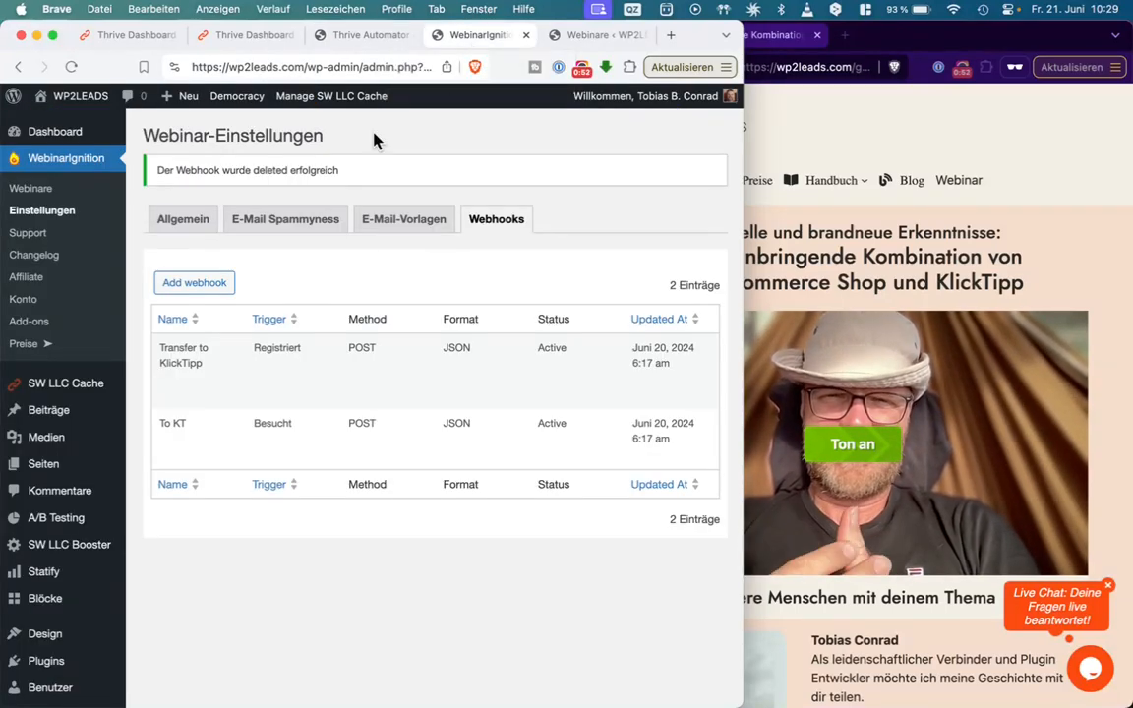
click(207, 285)
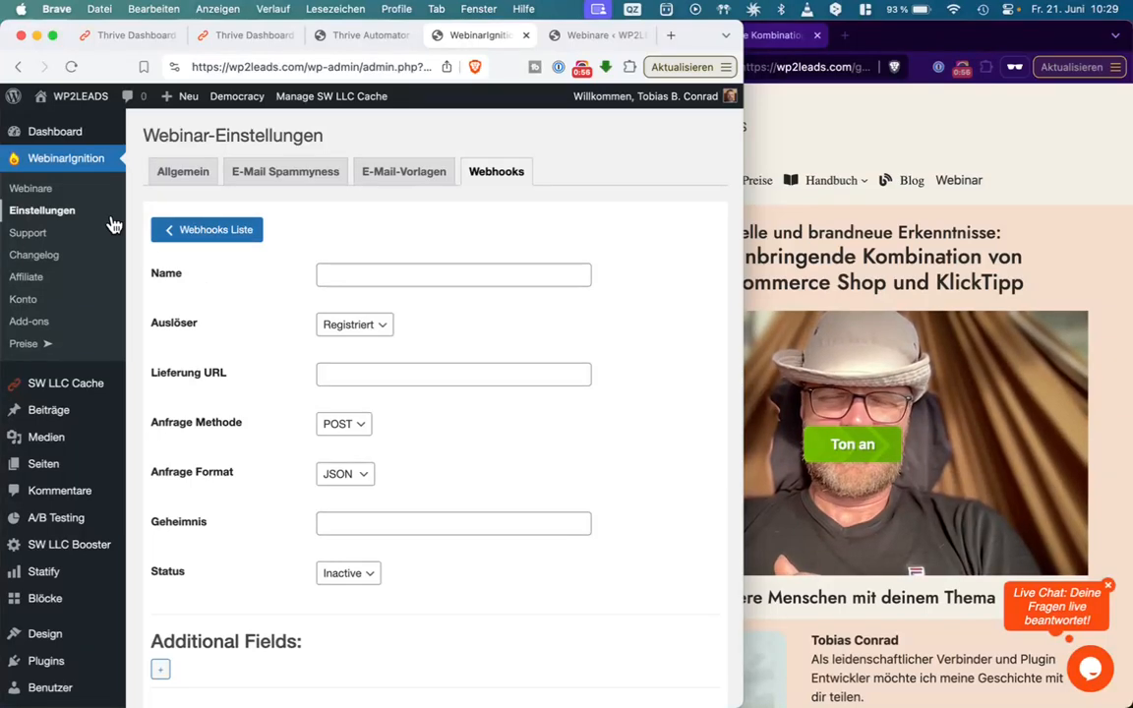
click(448, 270)
text(test)
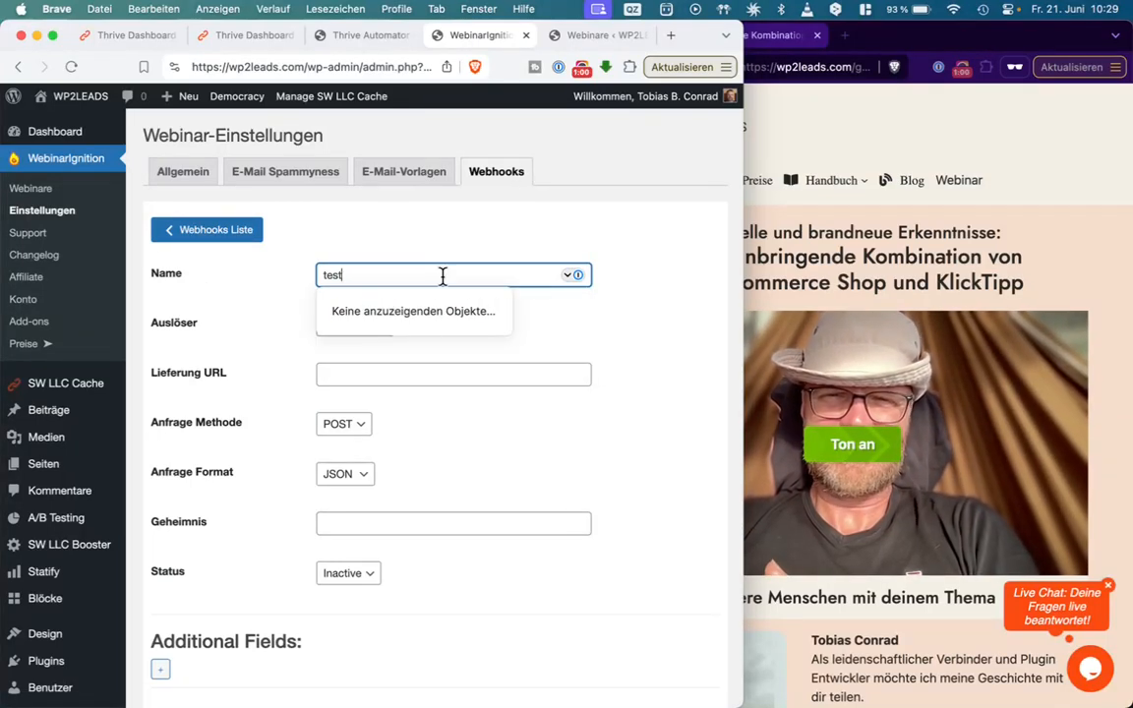
click(398, 374)
key(cmd+v)
click(352, 330)
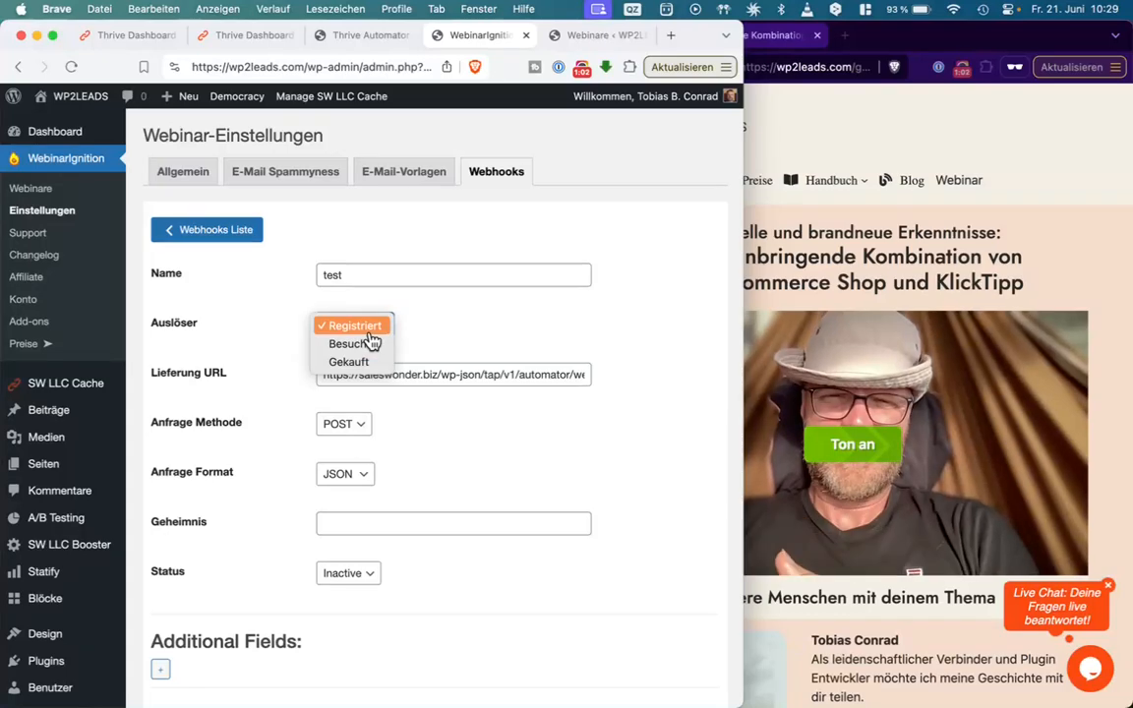
click(420, 348)
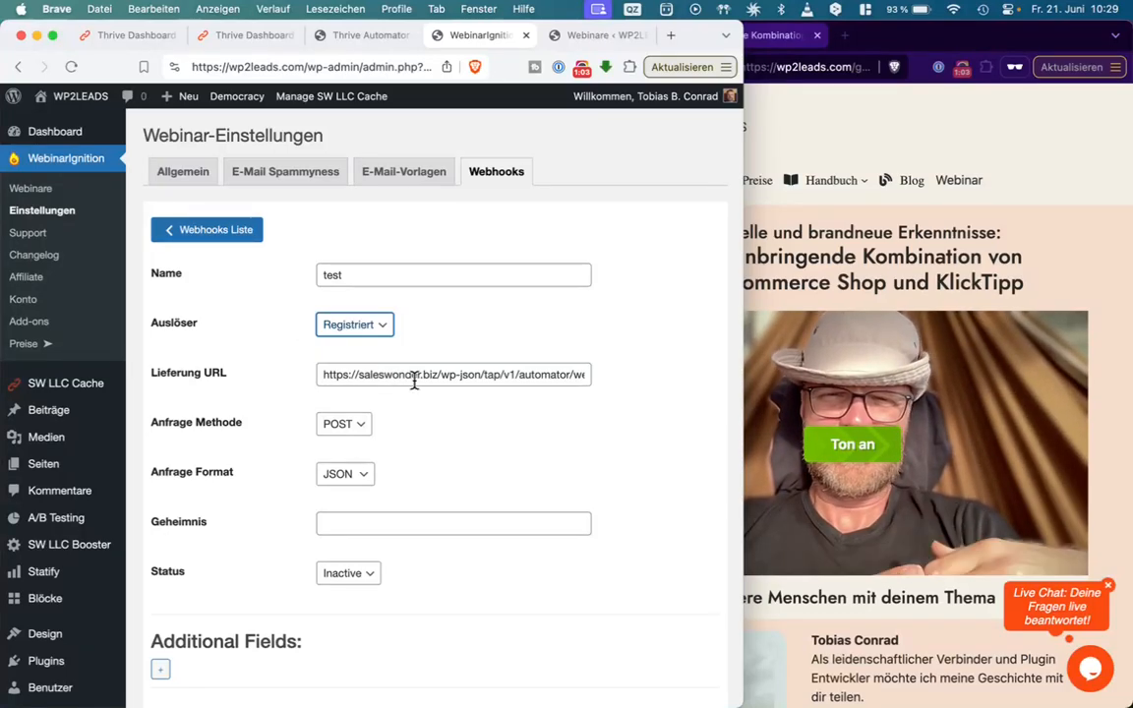
- Set the test webhook's status to Active and save the webhook
click(374, 567)
click(368, 568)
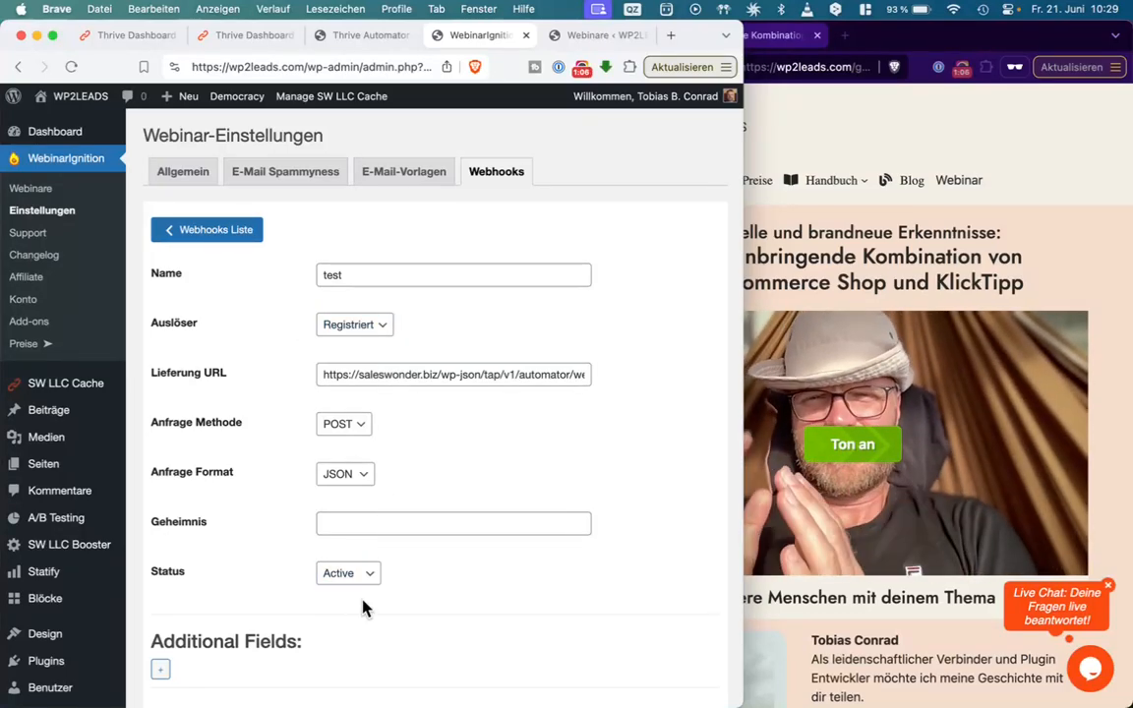
scroll(363, 608, down, 4)
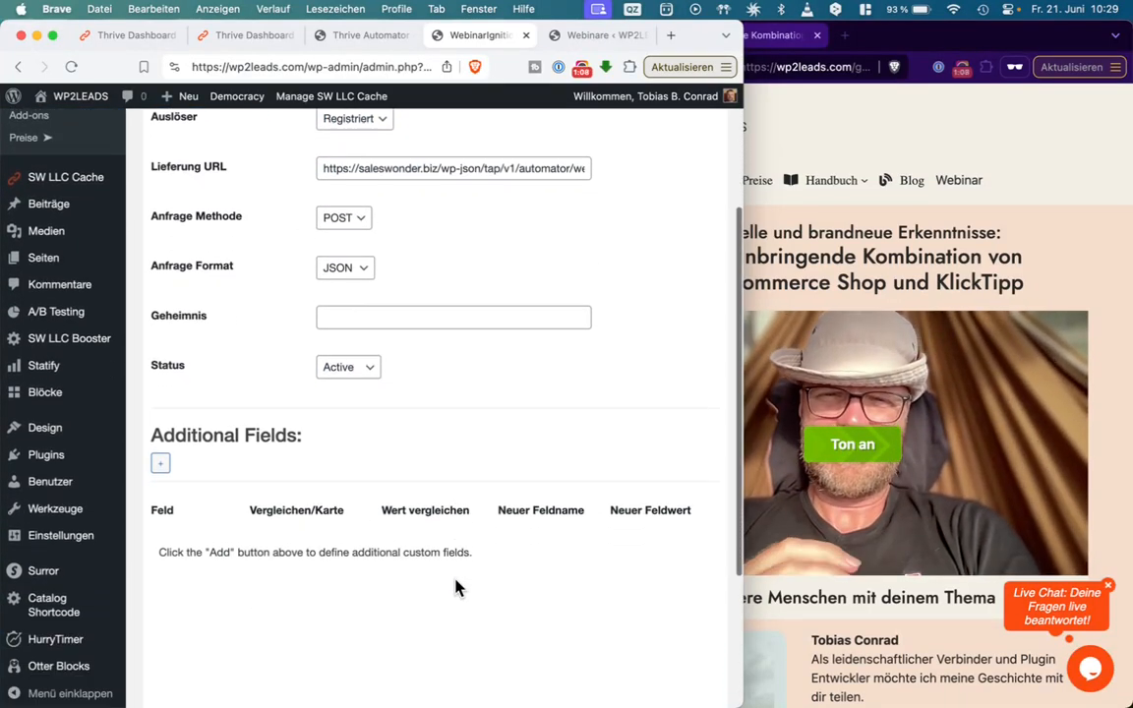
scroll(455, 587, up, 5)
scroll(412, 473, down, 9)
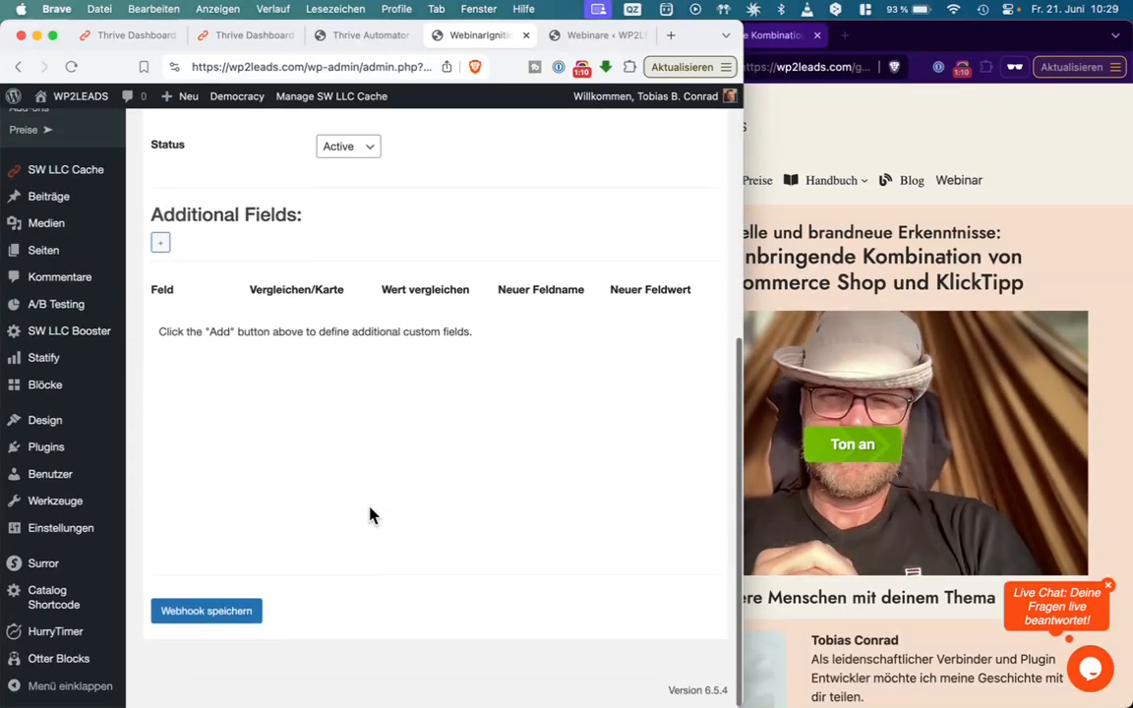
click(246, 621)
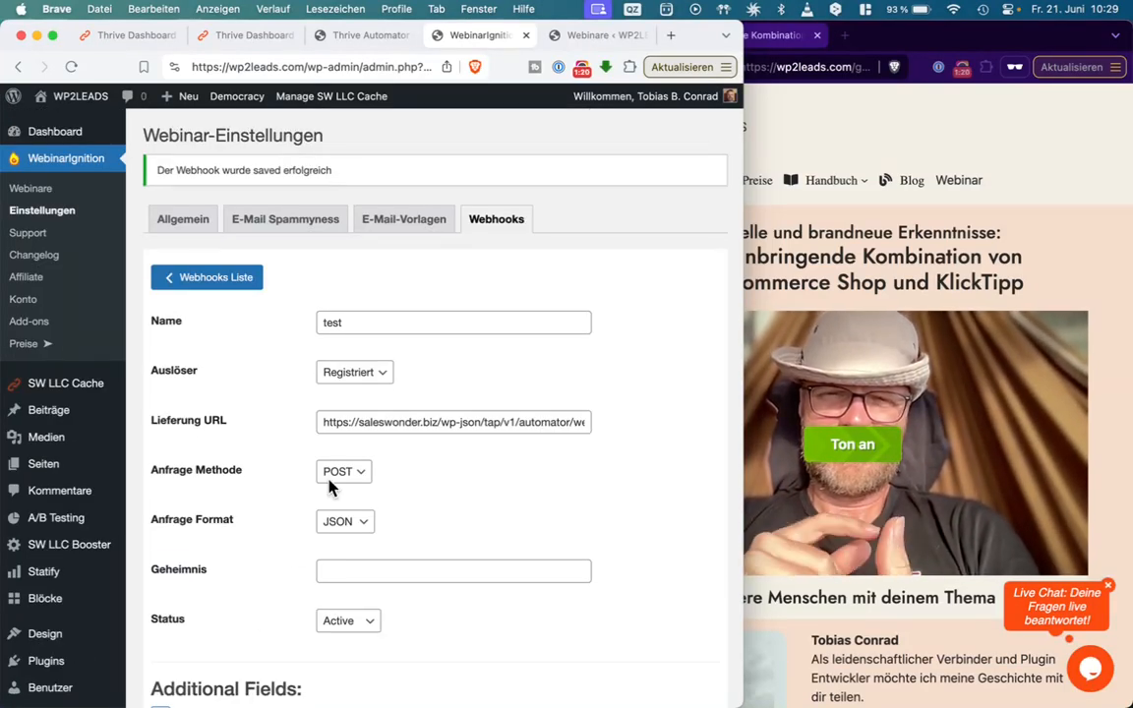
- Open the registration page preview of the WooCommerce Shop and KlickTipp webinar in a private window
click(594, 35)
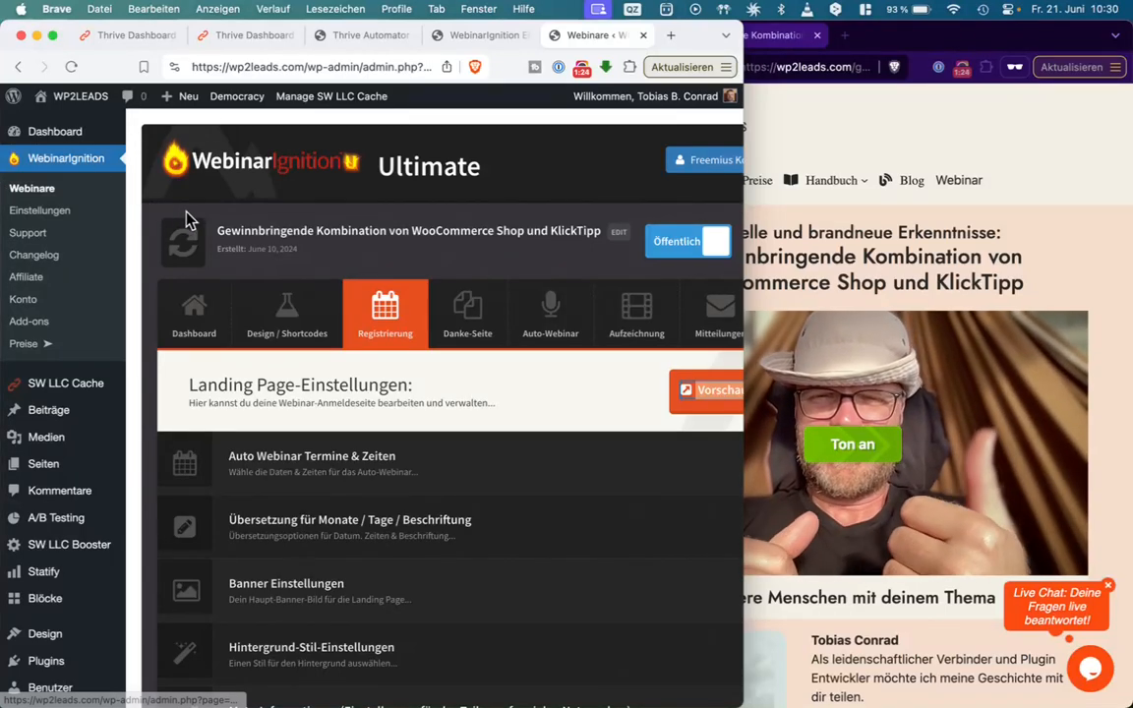
scroll(578, 394, right, 2)
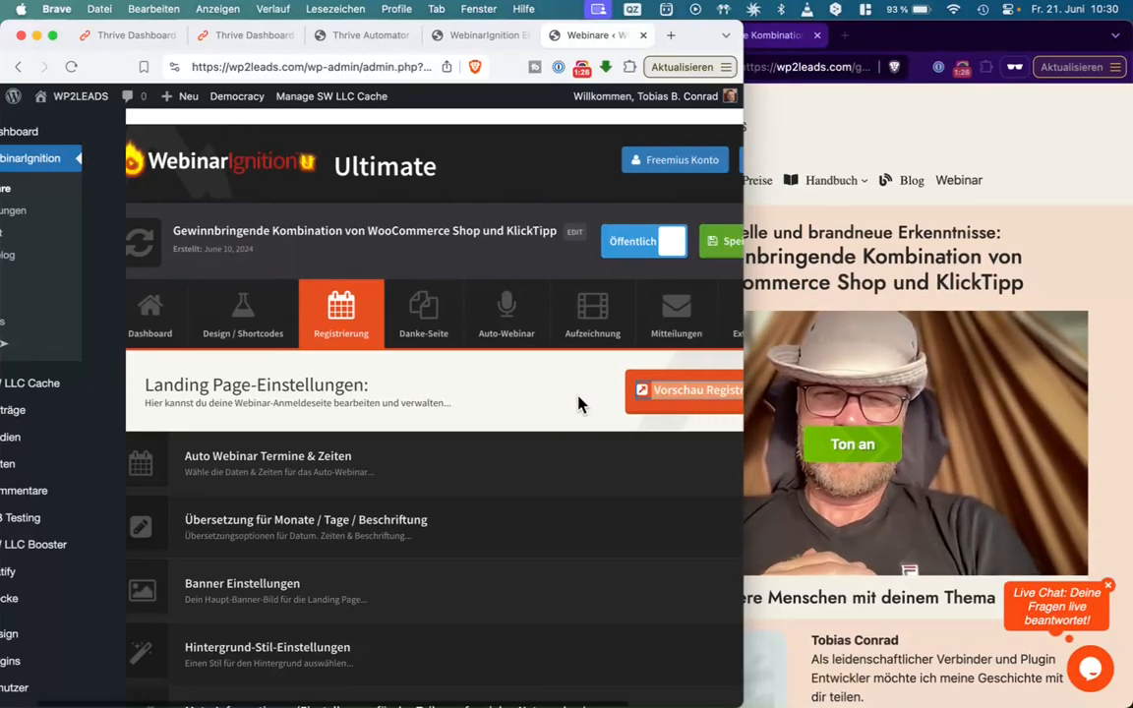
scroll(580, 401, right, 4)
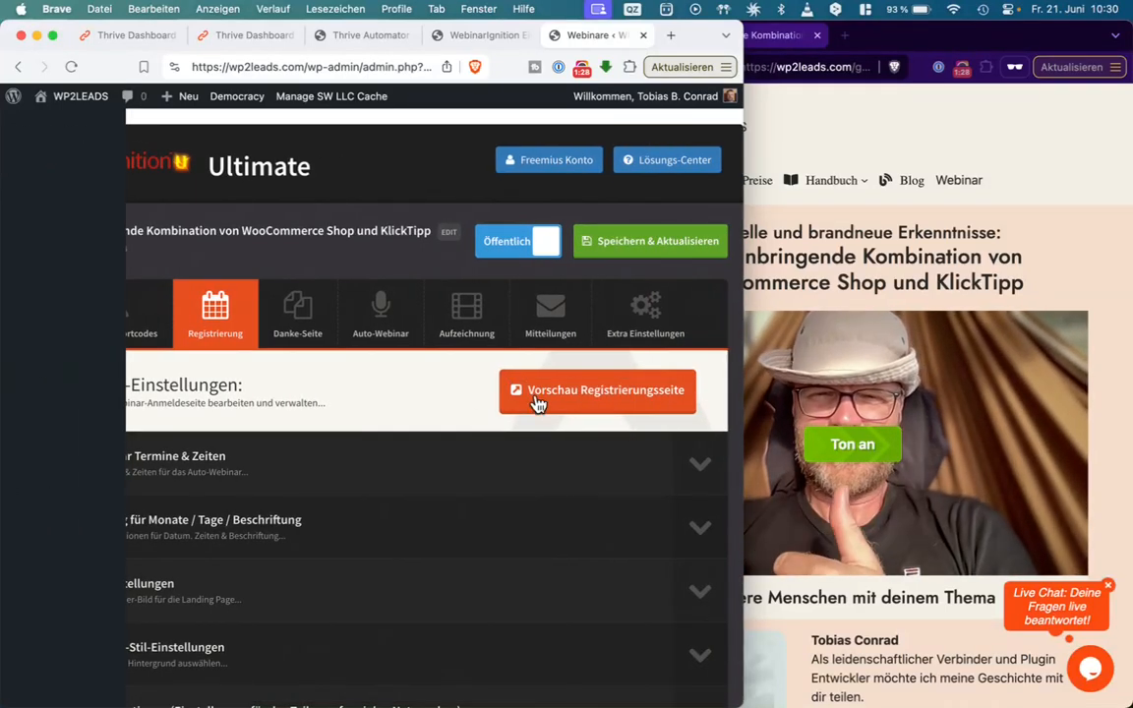
right_click(538, 403)
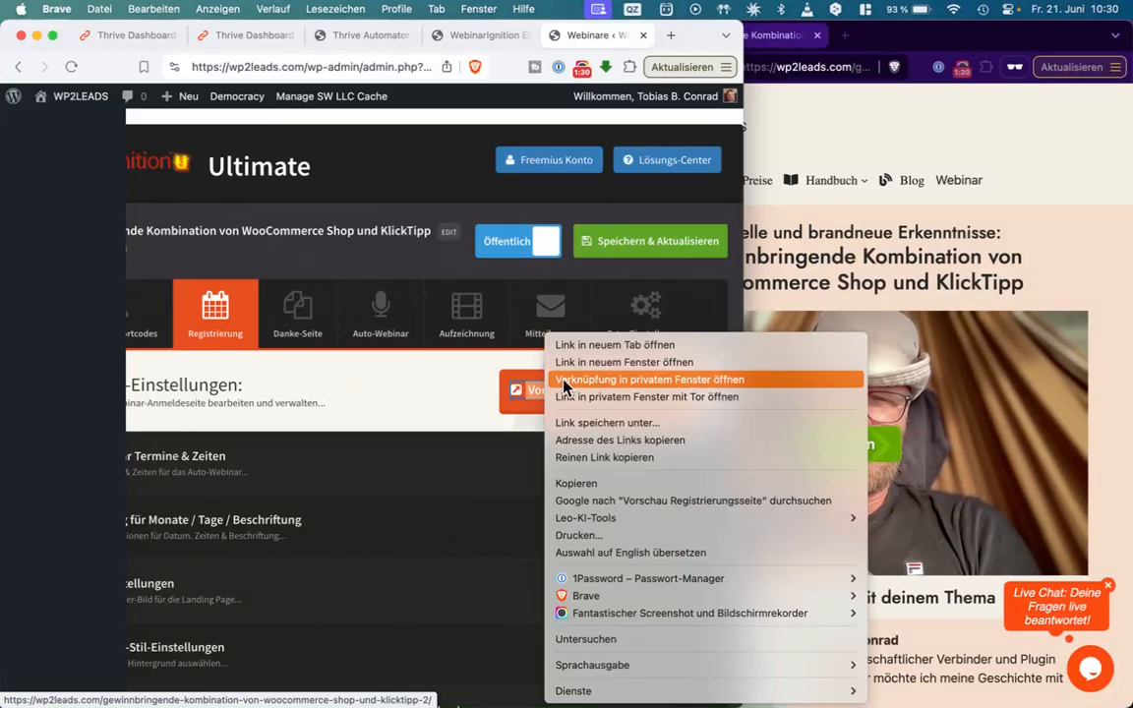
click(566, 387)
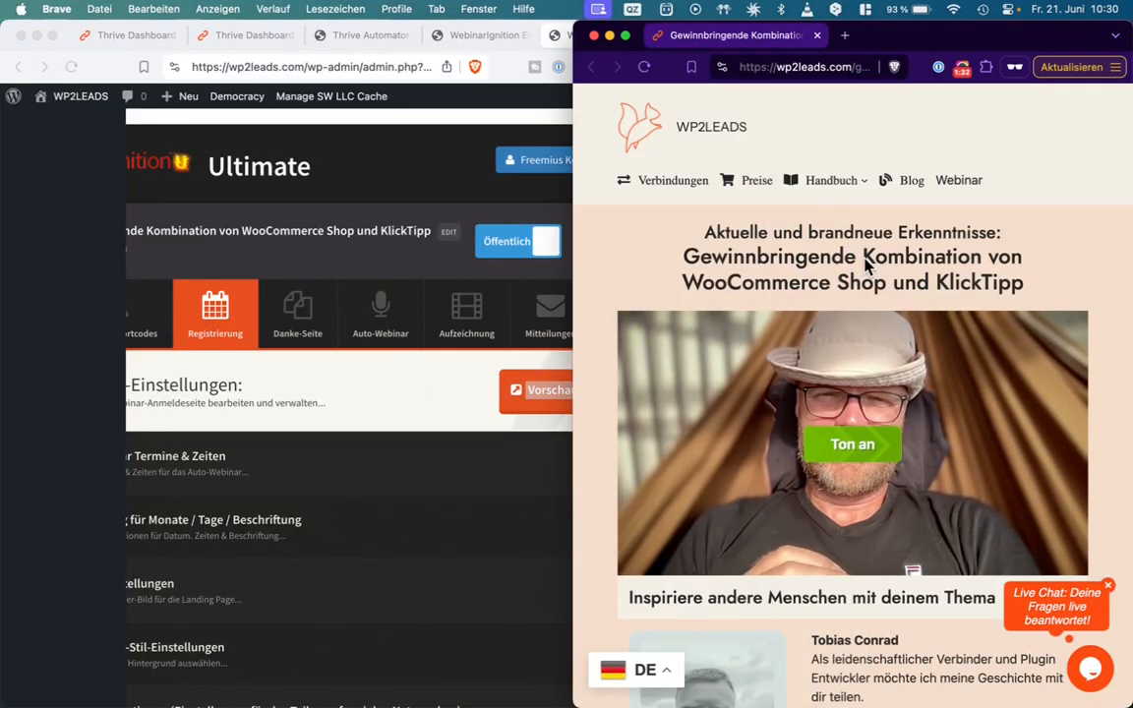
- Fill in the first name and e-mail in the webinar registration form and accept the privacy policy
scroll(834, 444, down, 10)
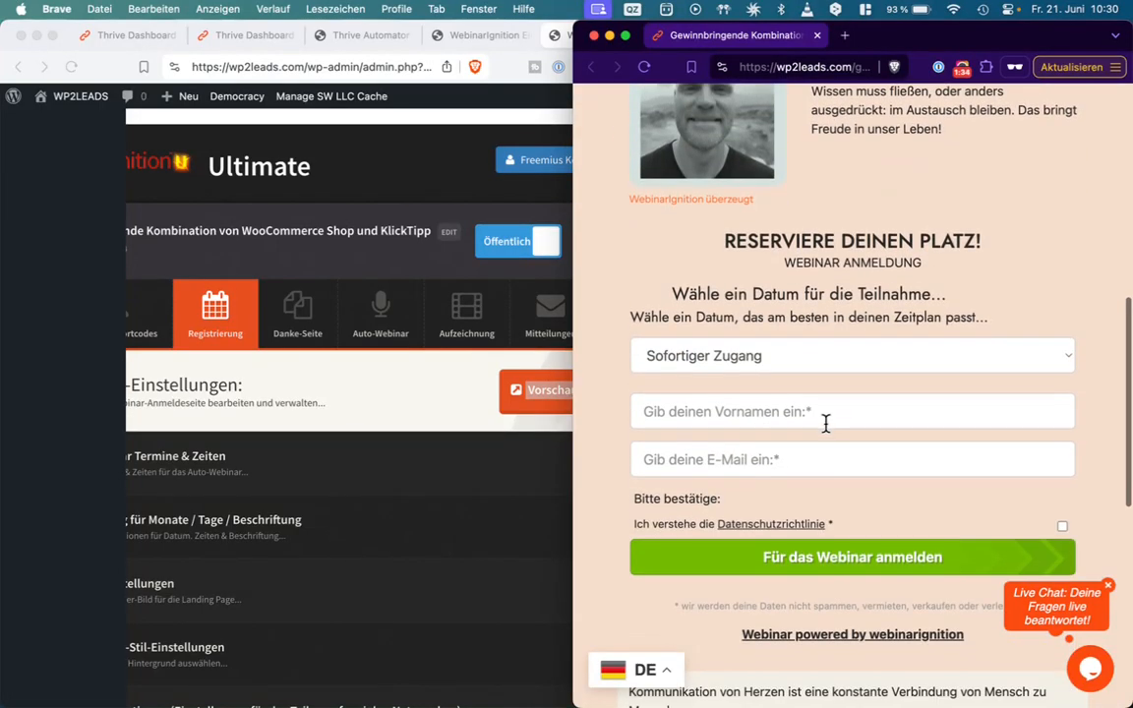
click(821, 417)
text(tobias)
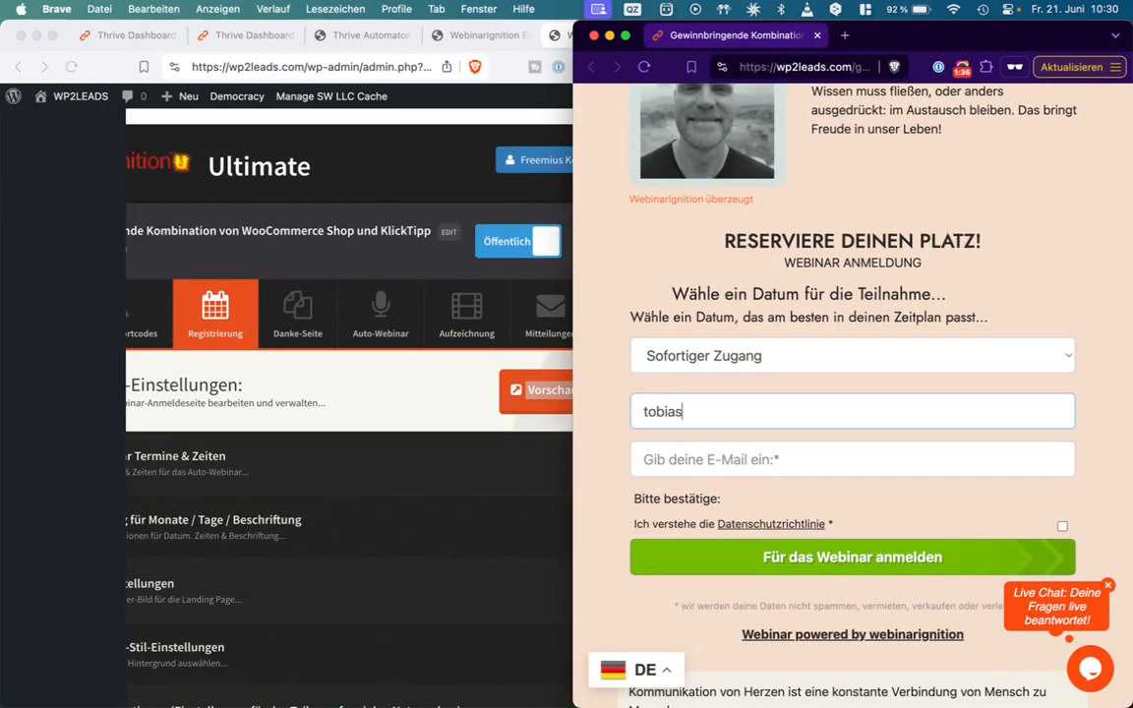
key(Tab)
text(t)
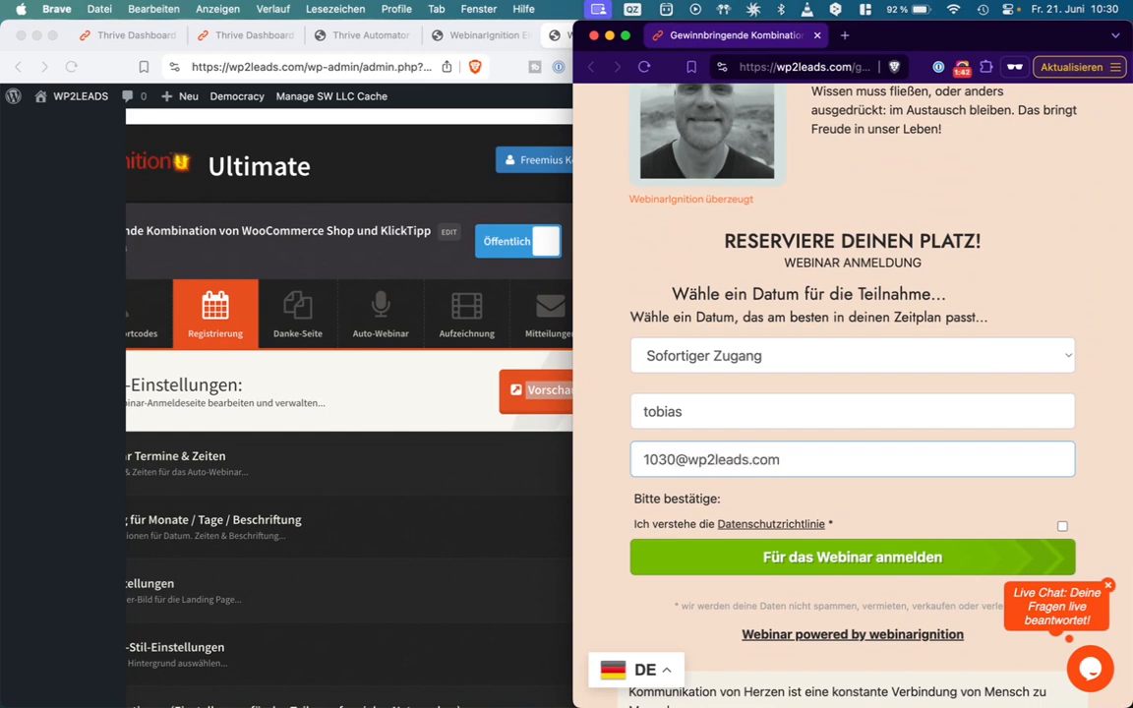
click(1064, 527)
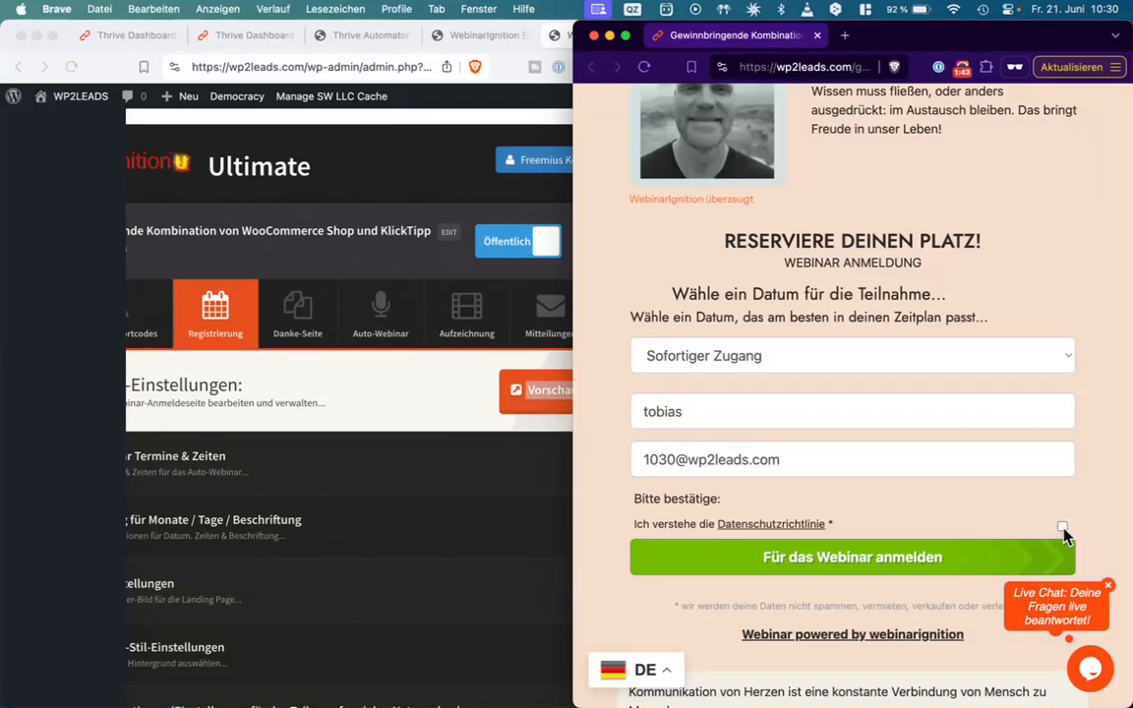
- Return to the new Thrive automation and start listening for incoming data on the webhook trigger
click(444, 266)
click(464, 40)
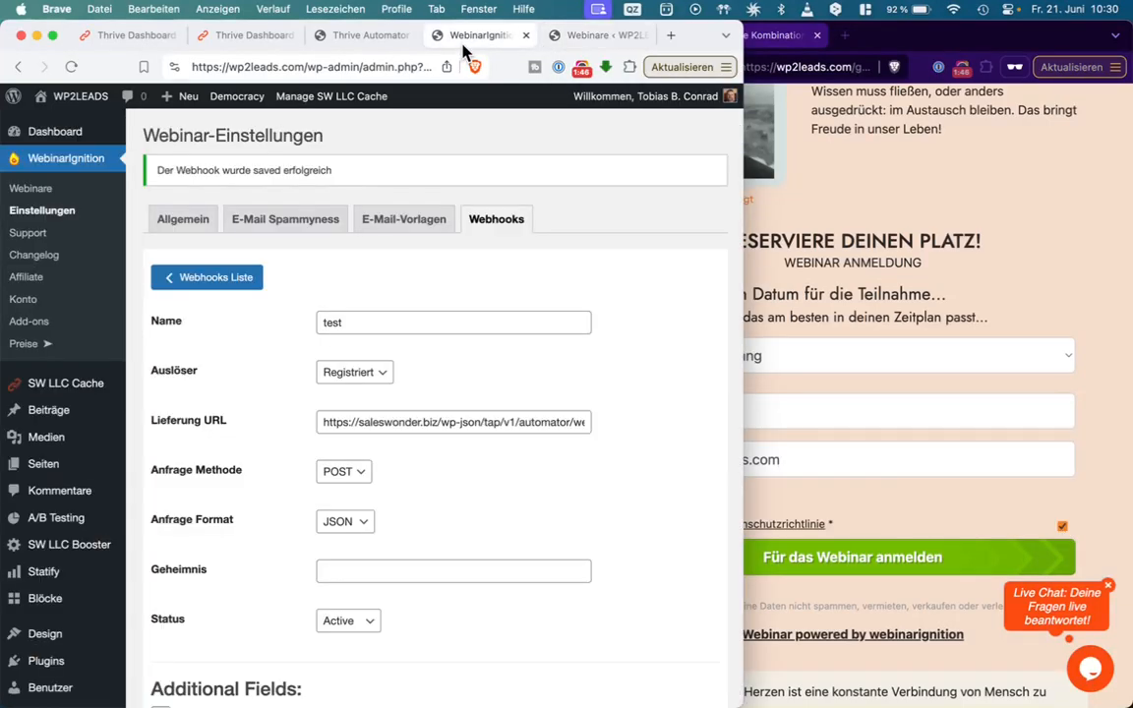
click(393, 39)
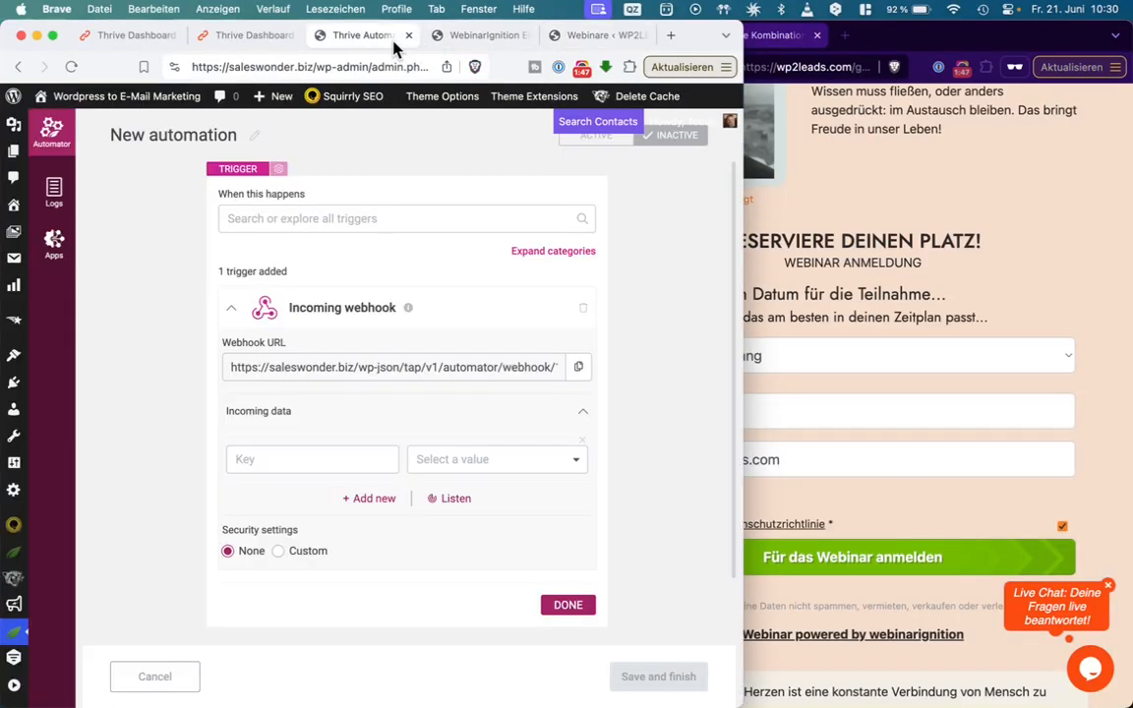
click(455, 499)
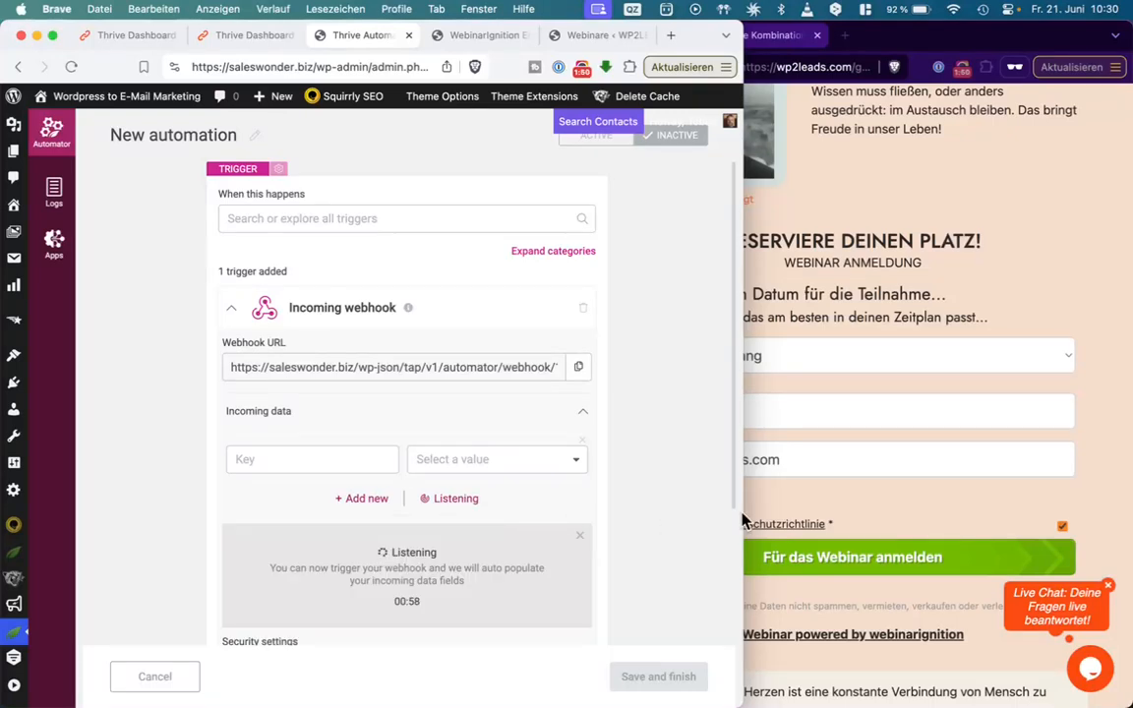
- Submit the webinar registration form and activate the e-mail verification code field
click(844, 500)
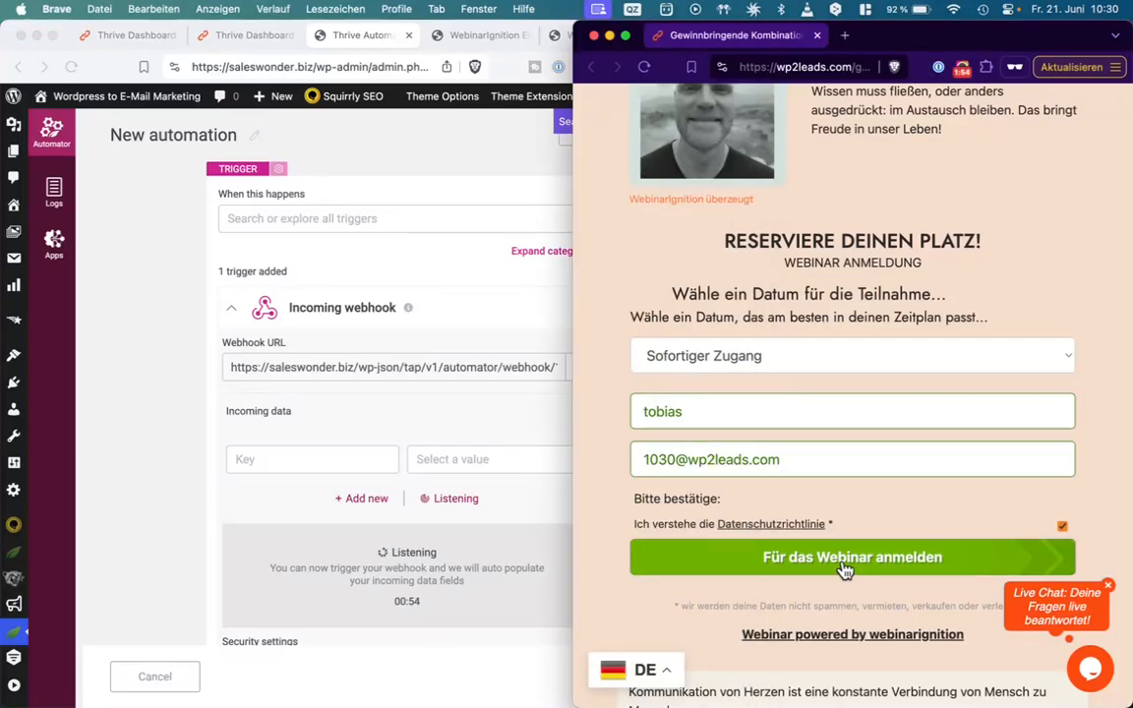
click(844, 567)
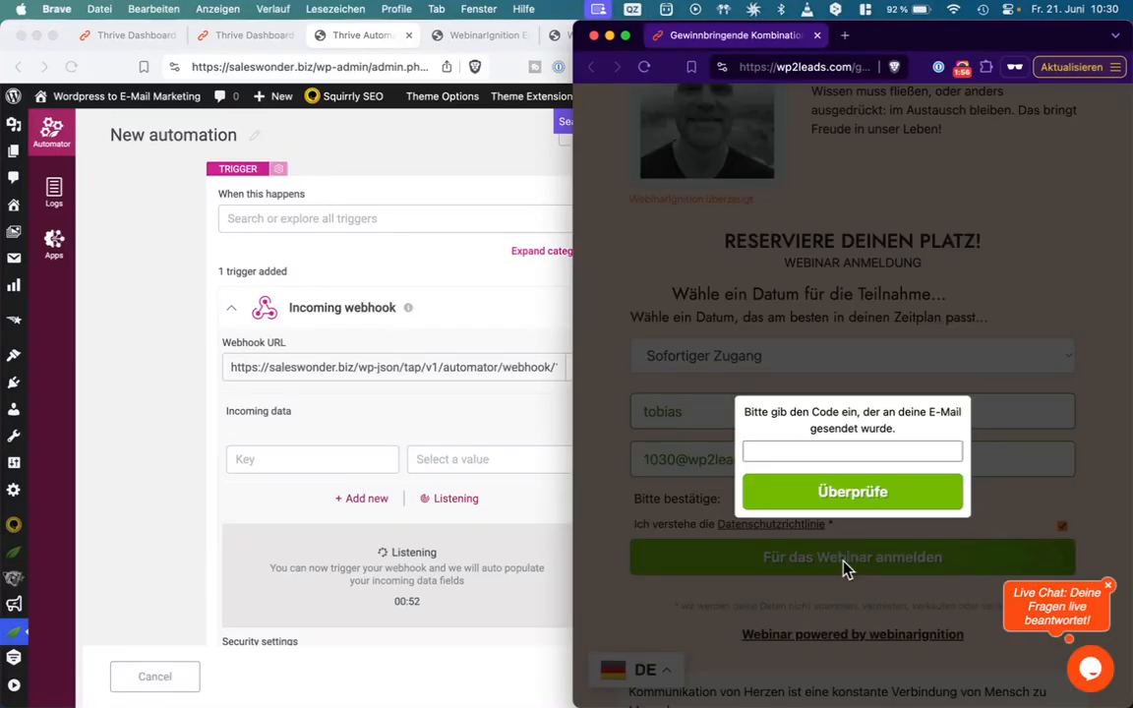
click(829, 453)
- Switch to SnappyMail Webmail, refresh the inbox and open the newest WP2LEADS message containing the verification code
key(super+Tab)
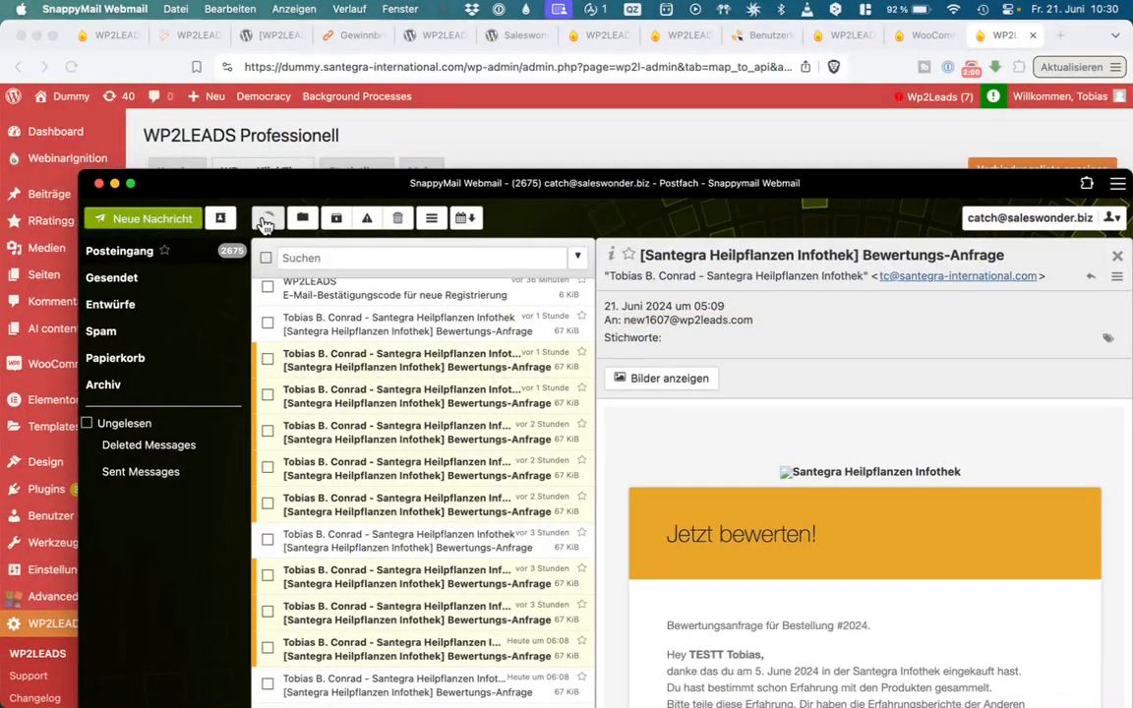
click(265, 221)
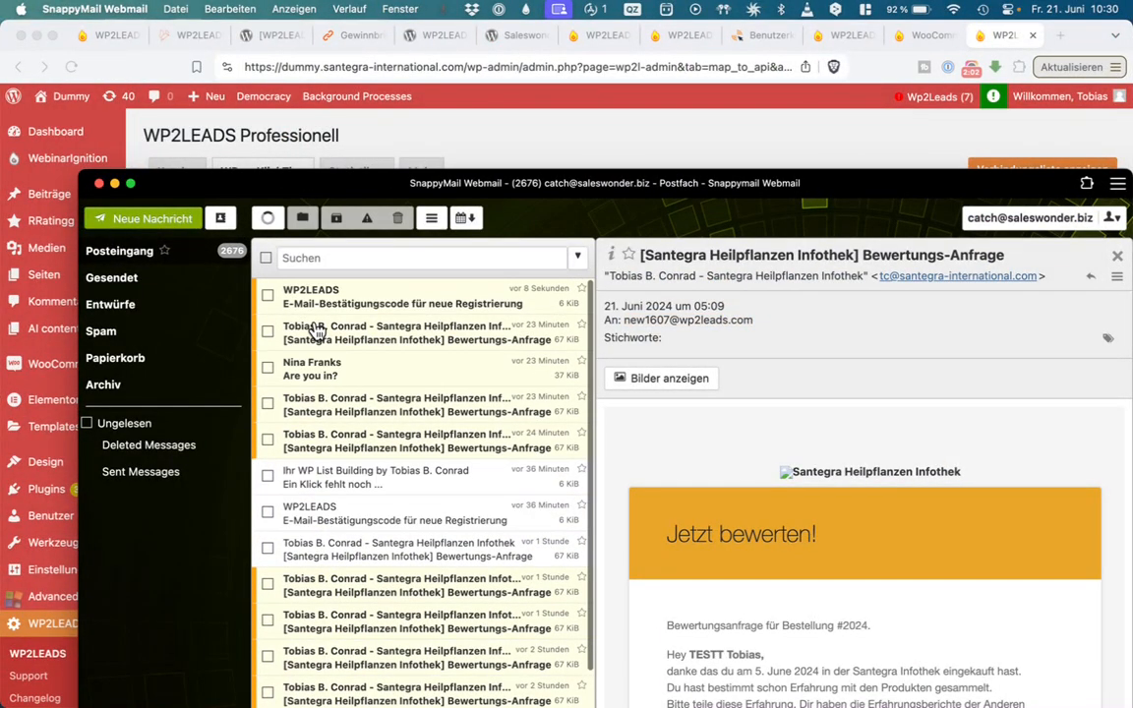
click(340, 311)
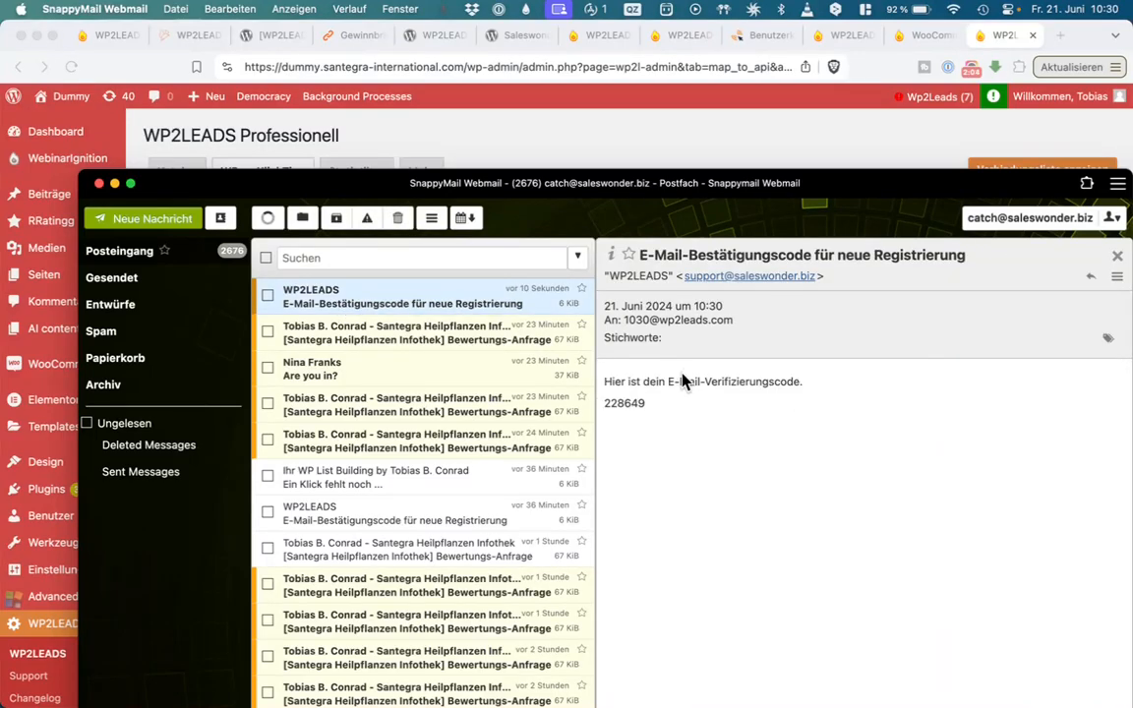
- Copy the e-mailed verification code into the webinar registration form, verify it and close the webinar window that opens
double_click(639, 404)
key(super+c)
key(ctrl+Right)
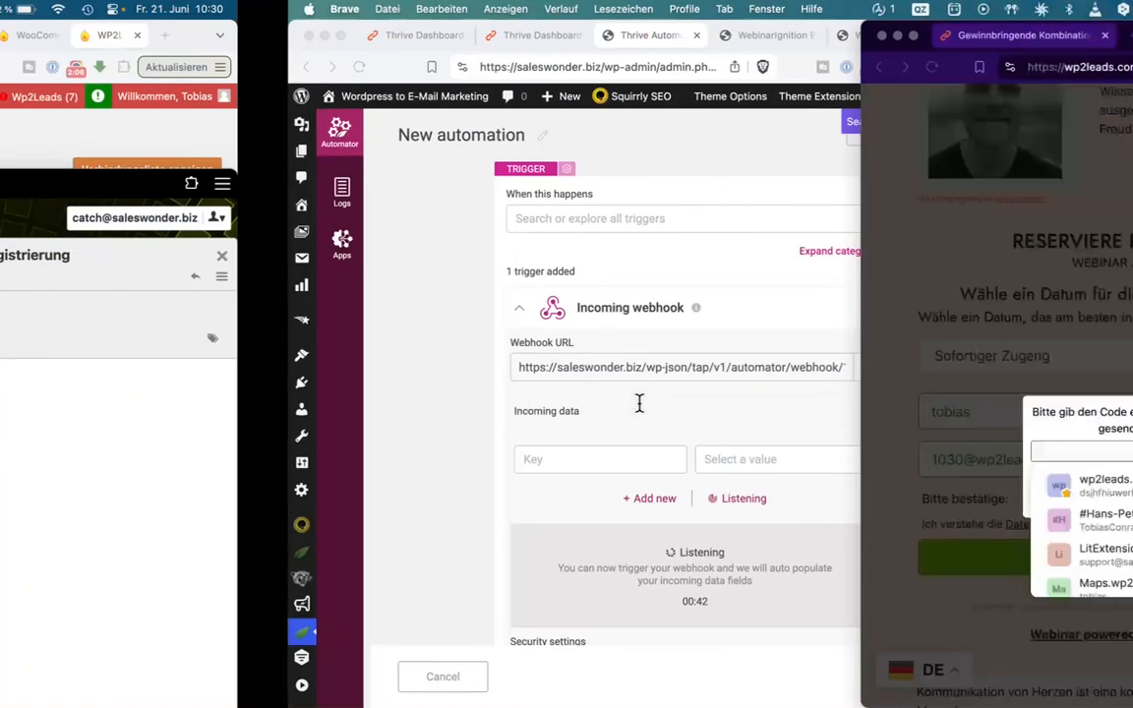
key(super+v)
click(777, 445)
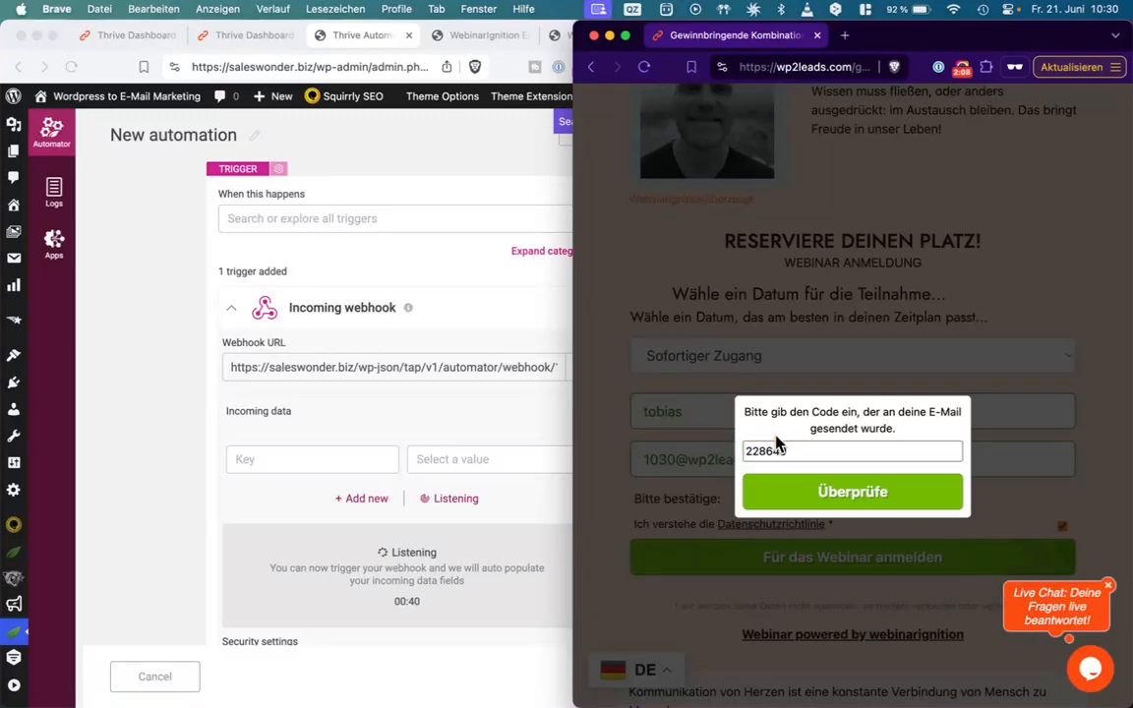
click(787, 507)
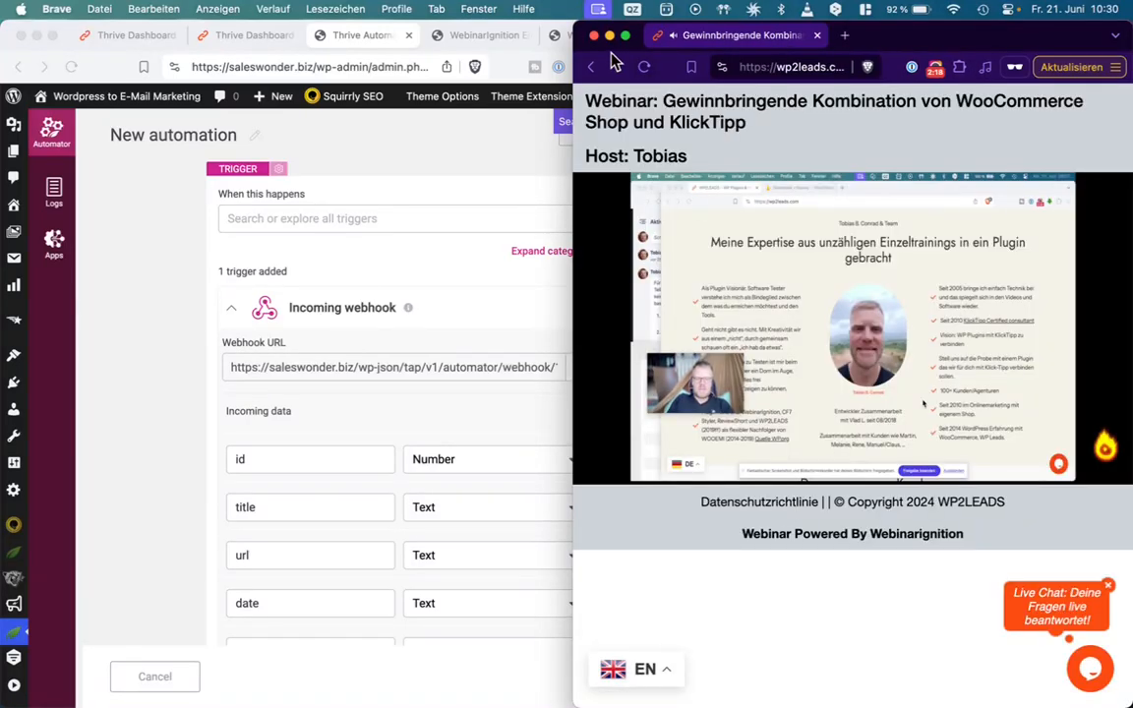
click(593, 36)
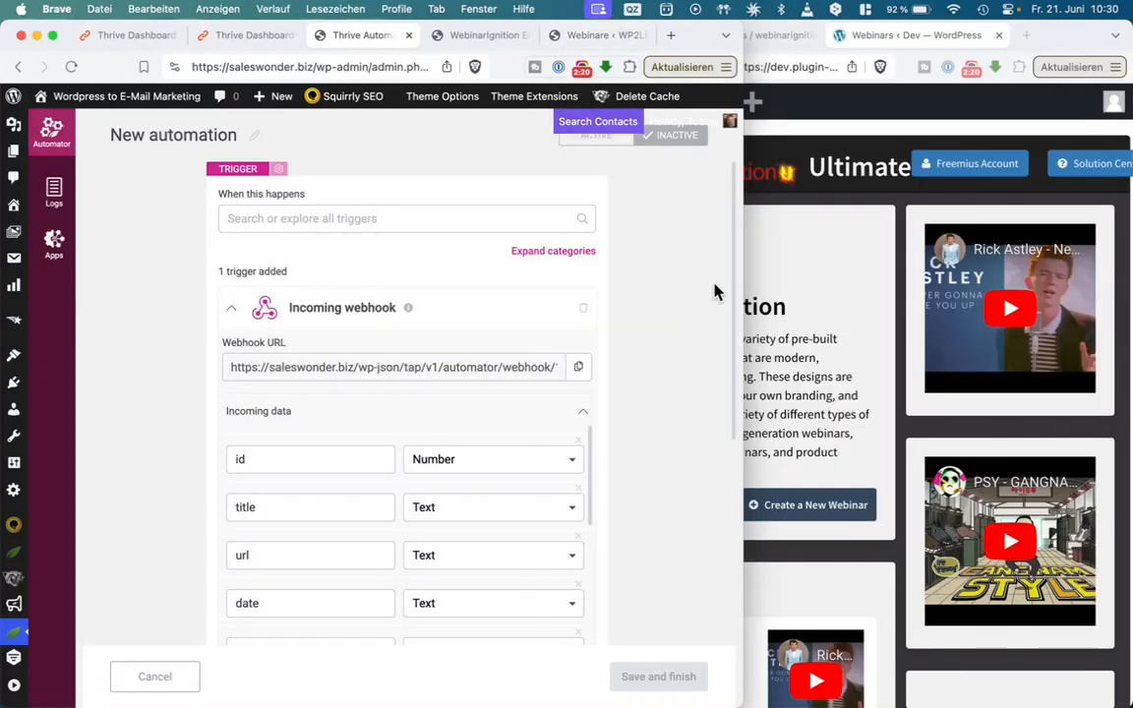
- Map the optEmail field in the webhook's incoming data to Email and finish the trigger
drag(743, 288, 929, 263)
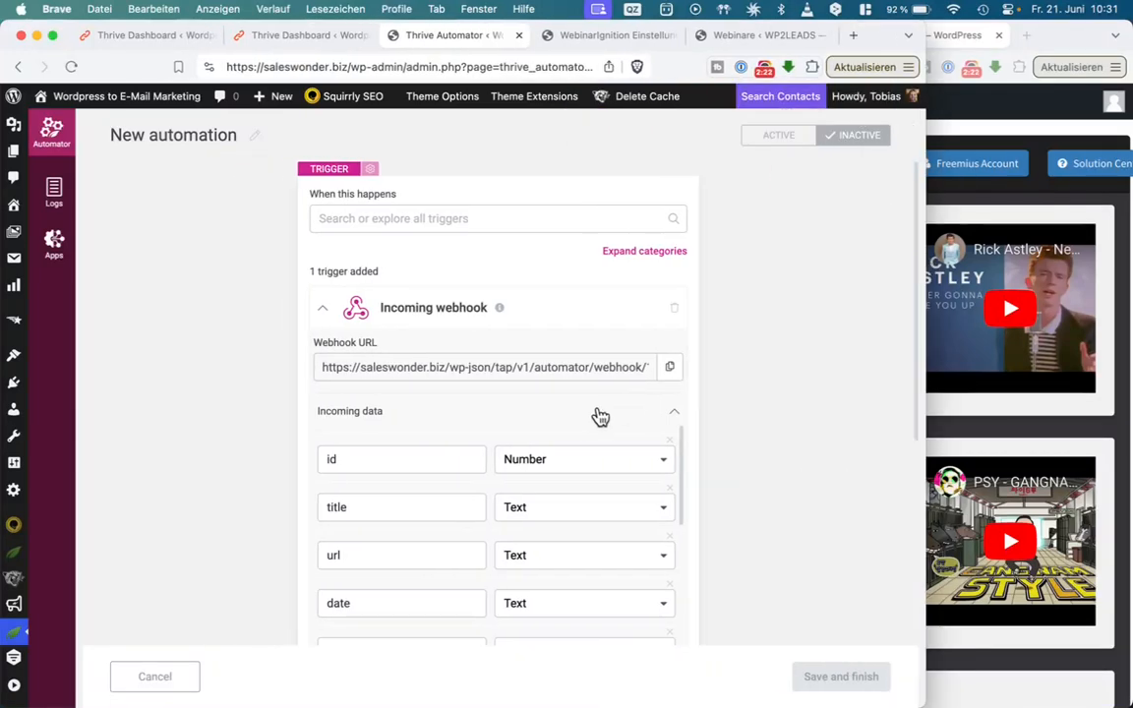
scroll(597, 418, down, 4)
scroll(571, 384, down, 5)
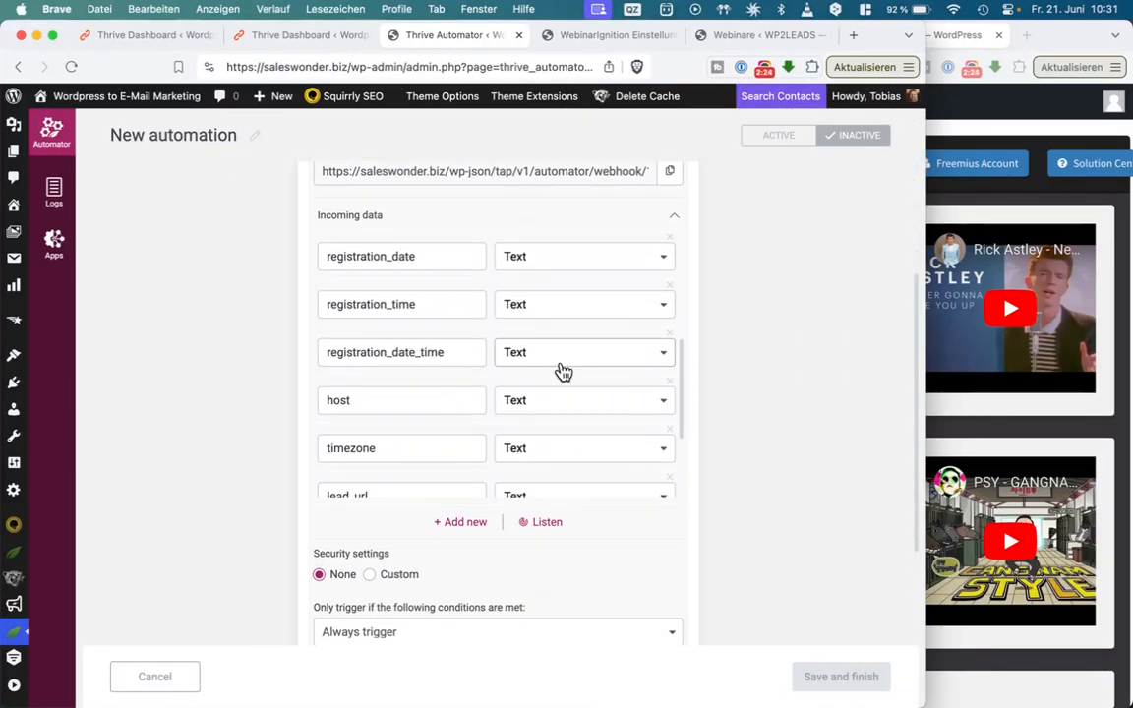
scroll(572, 305, down, 5)
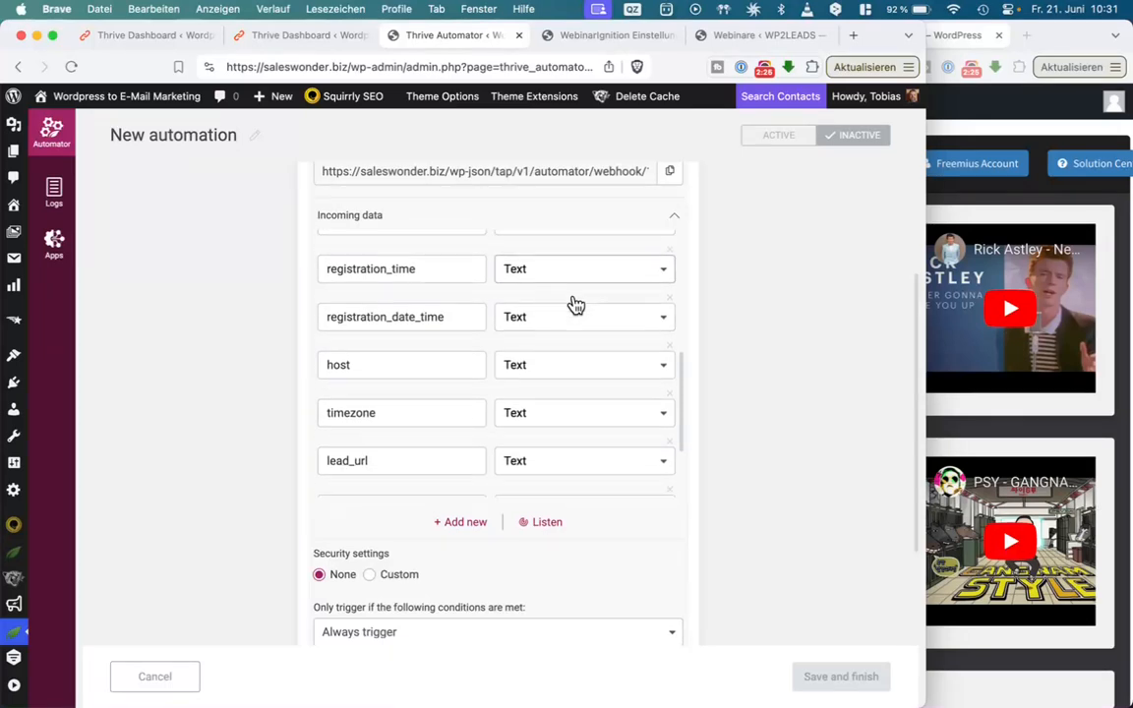
scroll(575, 306, down, 2)
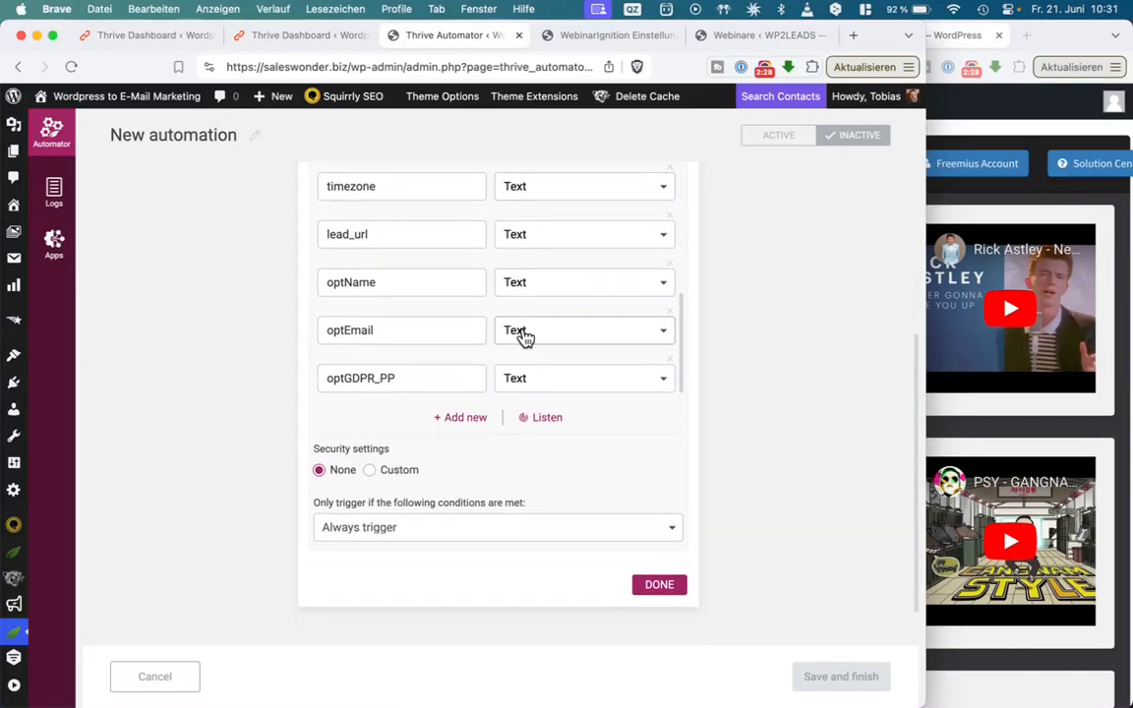
click(523, 333)
text(em)
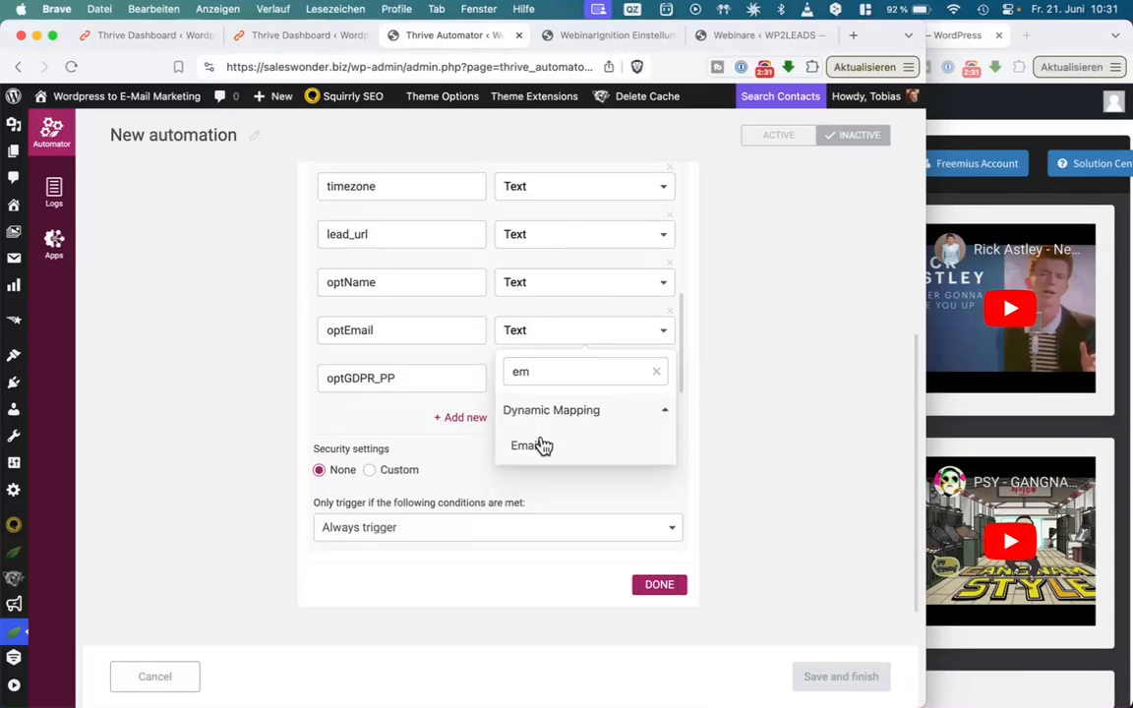
click(531, 446)
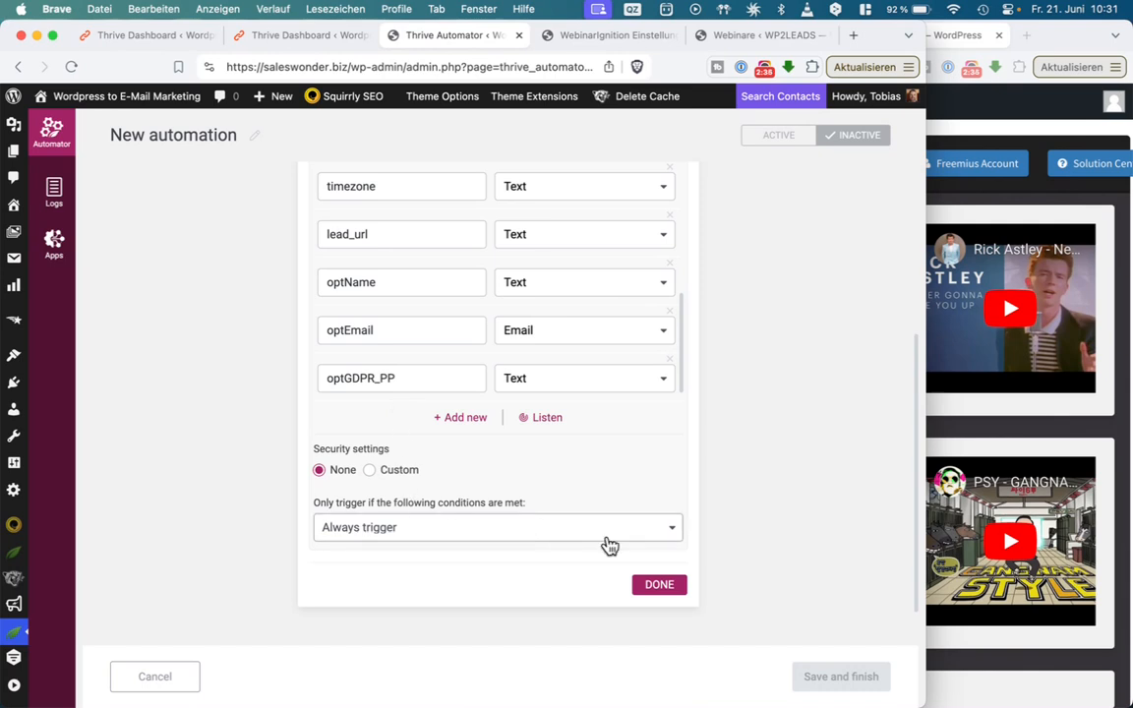
click(659, 584)
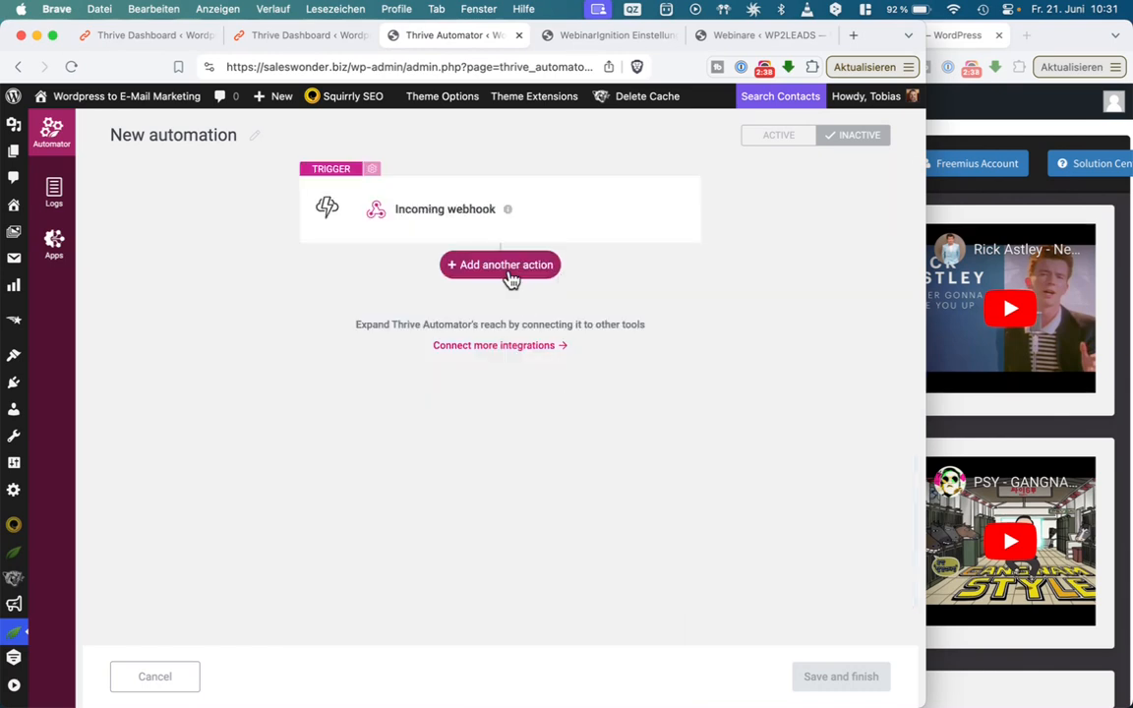
- Add the action "Add user in autoresponder" after the webhook trigger, with KlickTipp as the autoresponder
click(509, 274)
click(356, 504)
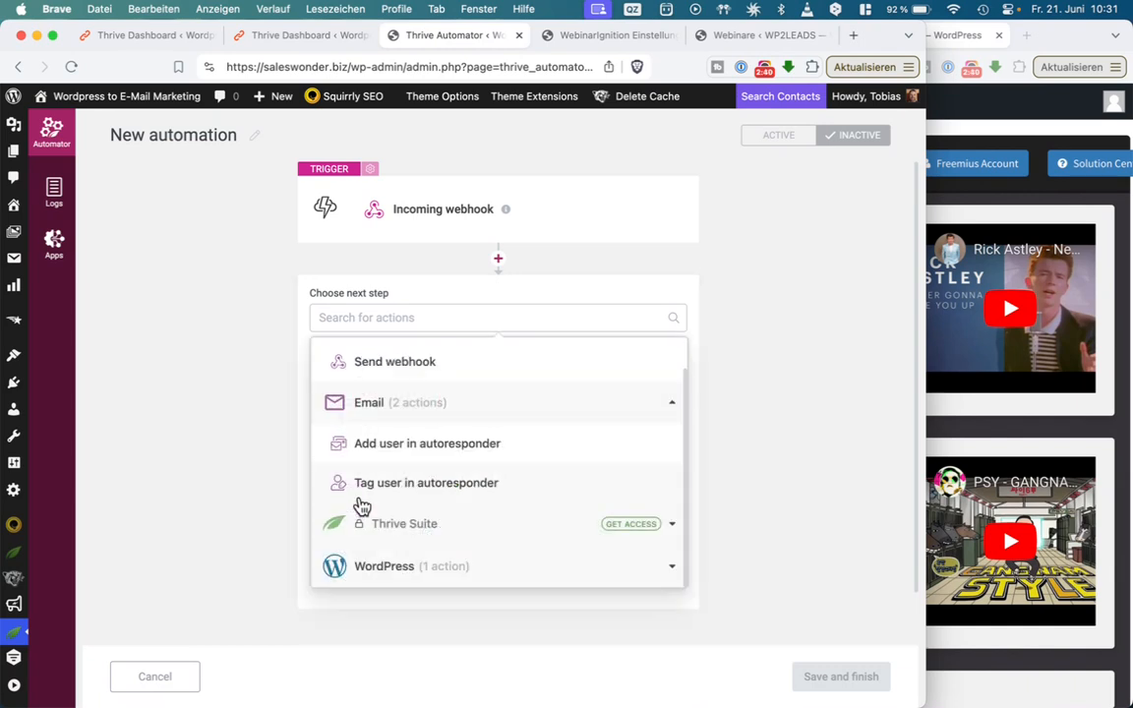
click(394, 448)
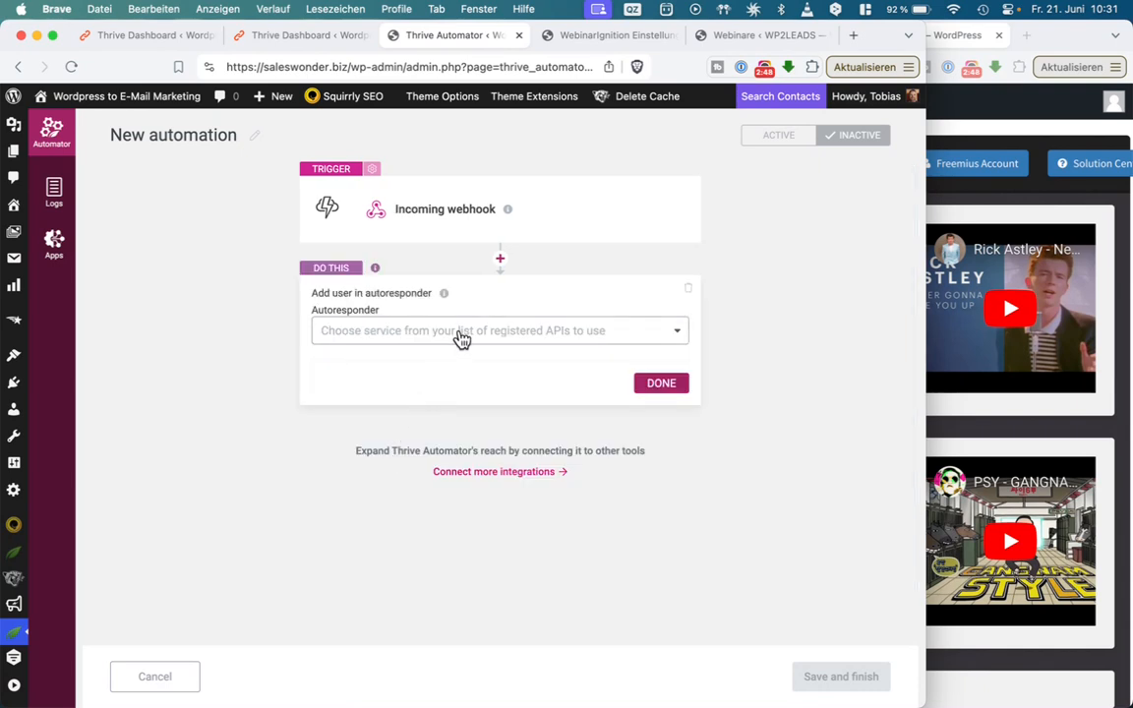
click(462, 339)
click(422, 451)
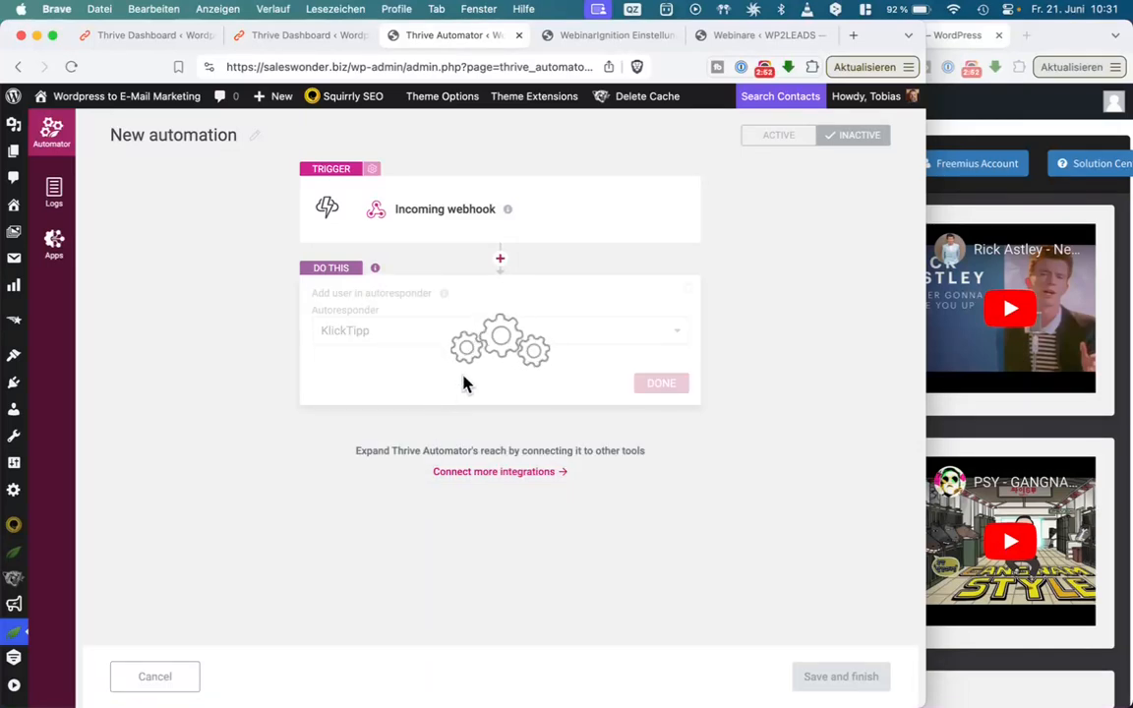
- Set the user's list to "1a woo shop (single opt-in)" and the tag to "01 SW Master Webinar 1 attended (Gewinnbringende Kombination von WooCommerce)"
click(464, 384)
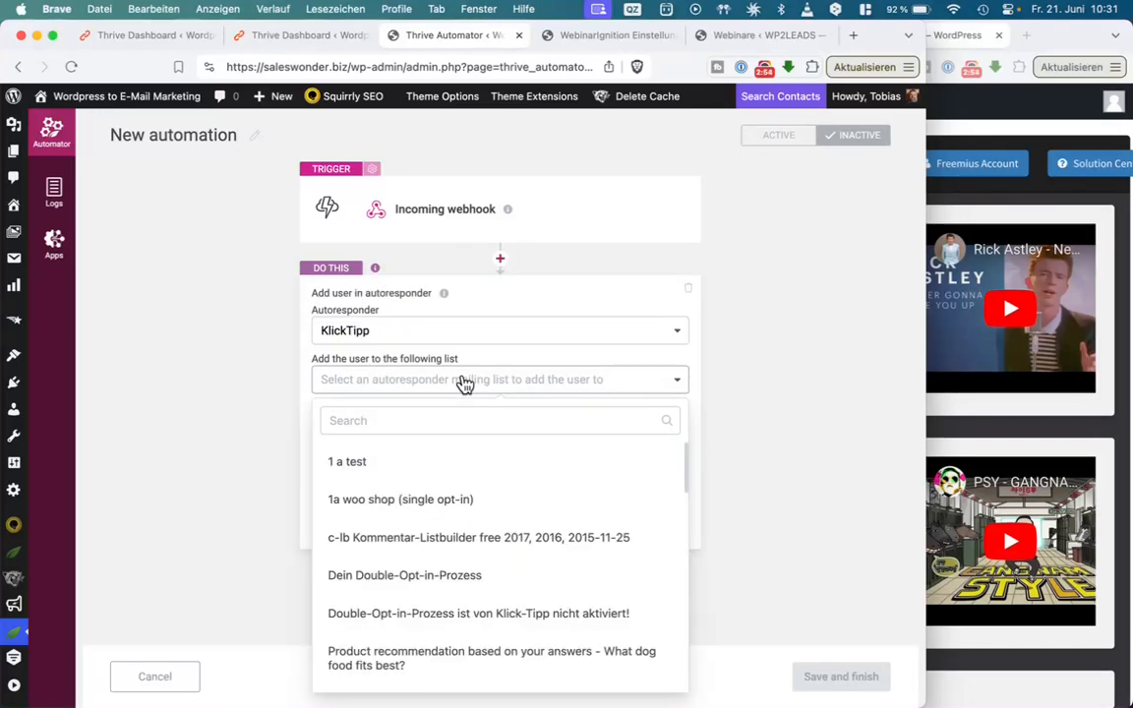
triple_click(408, 358)
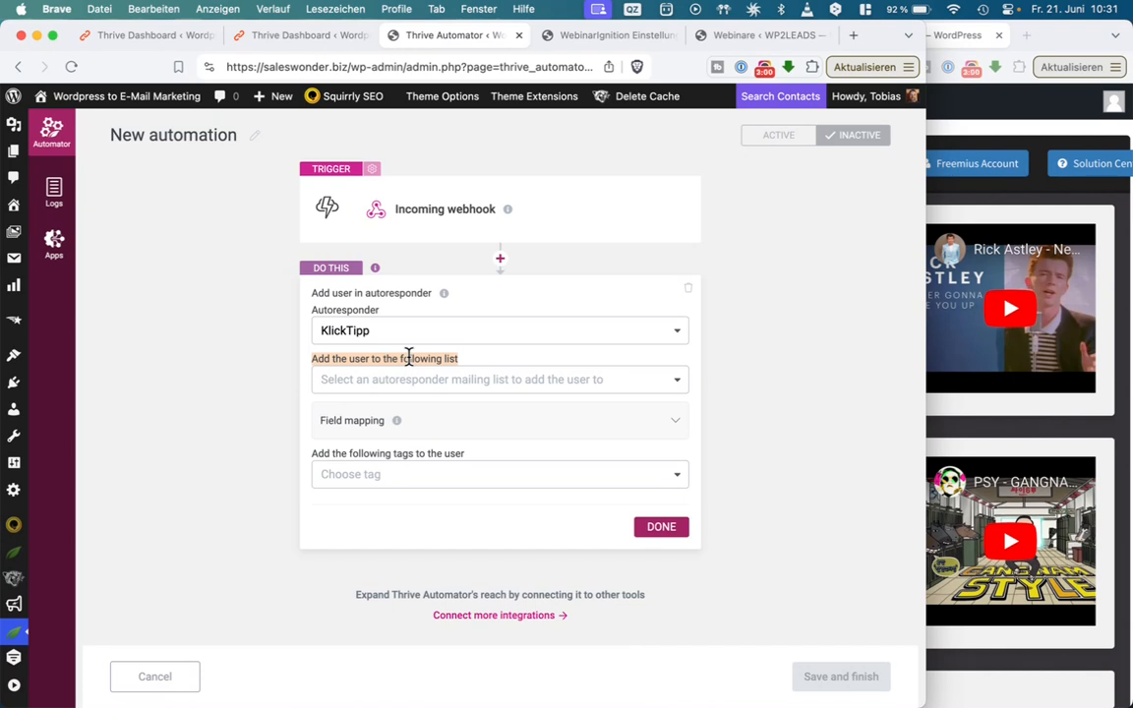
click(404, 384)
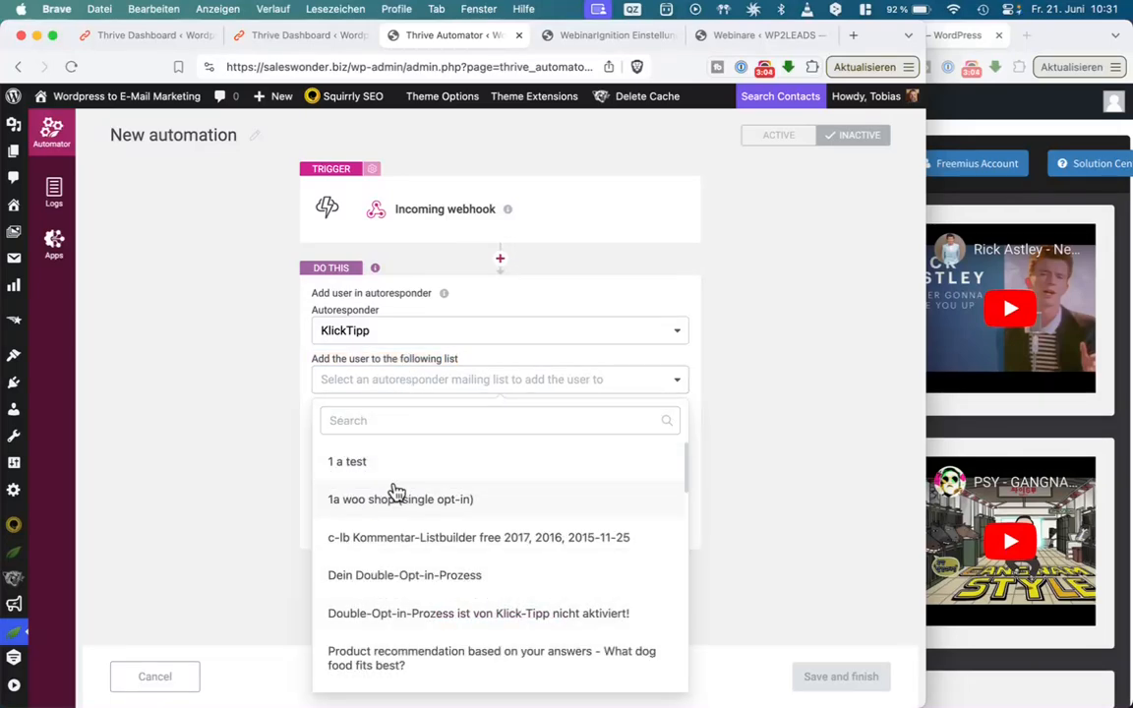
click(395, 499)
click(398, 480)
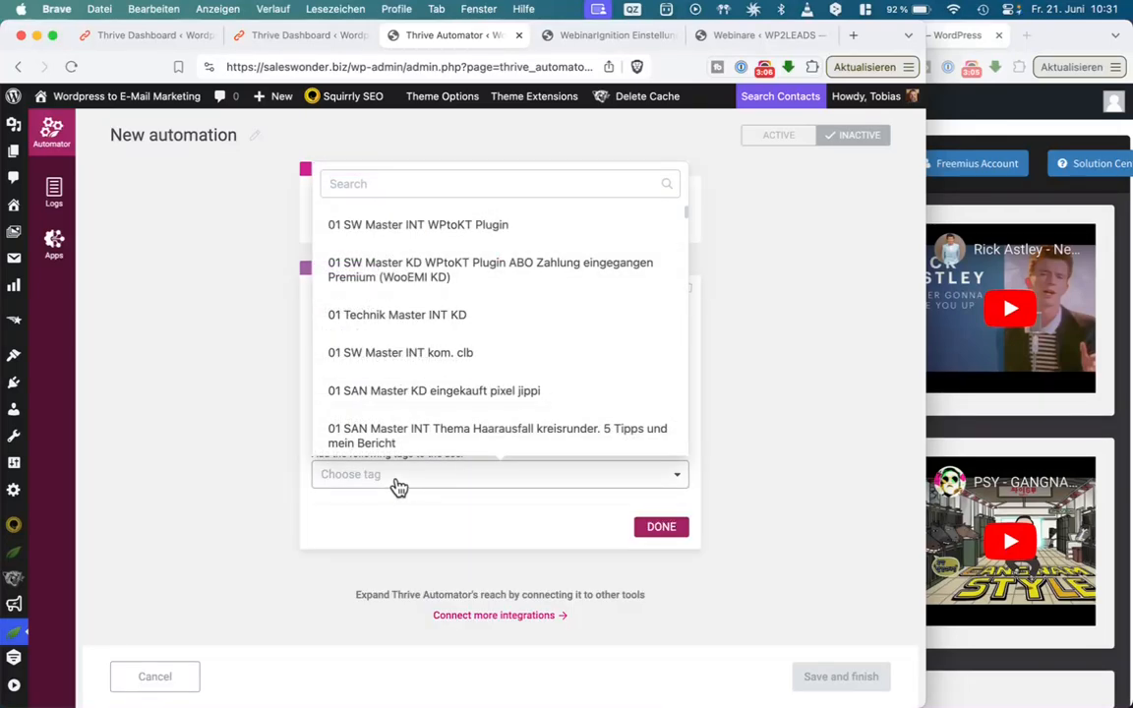
text(att)
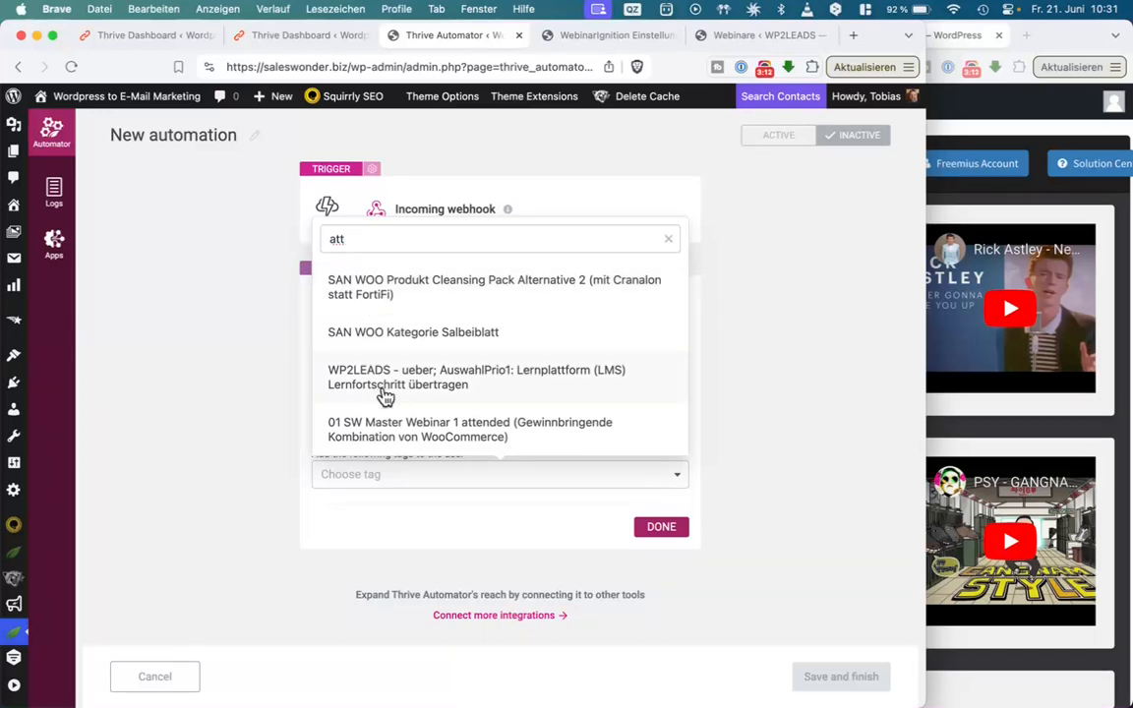
click(386, 426)
- Complete the autoresponder action, set the new automation to active and save it
click(665, 533)
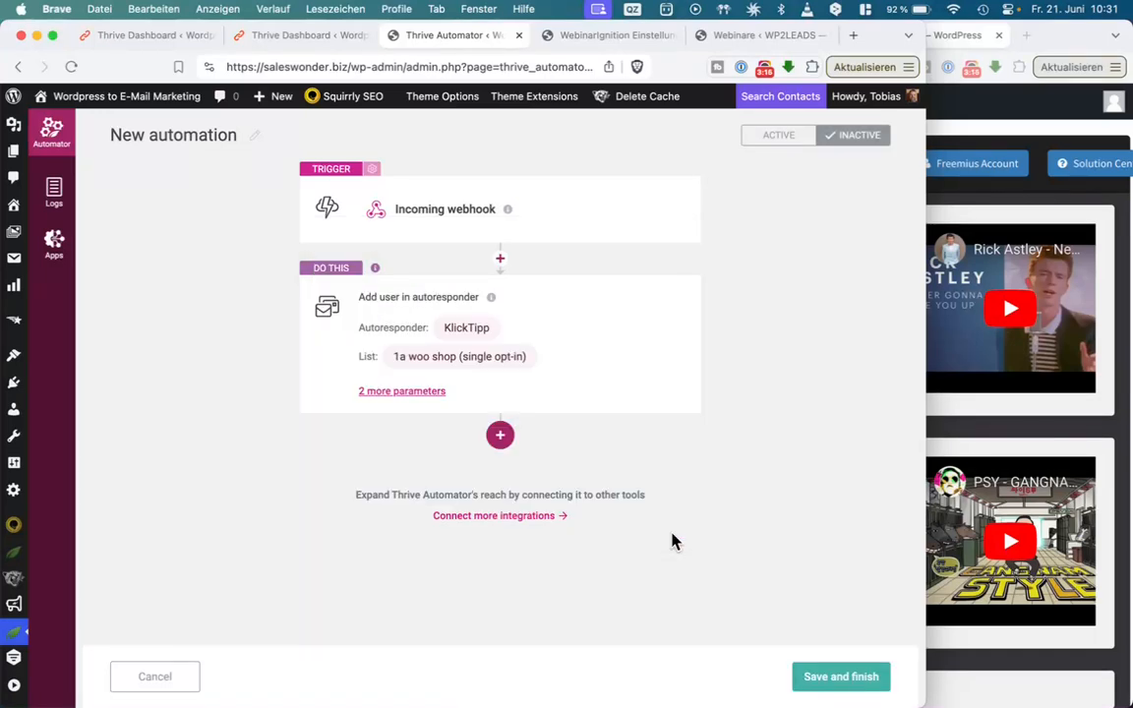
click(786, 146)
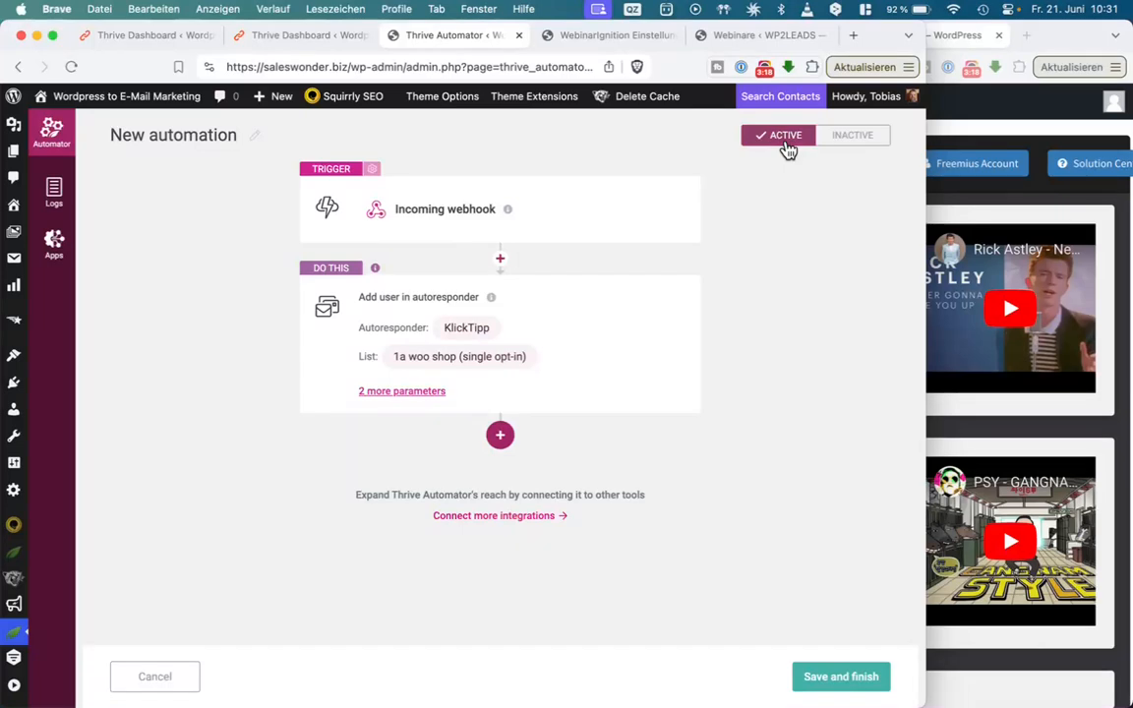
click(841, 675)
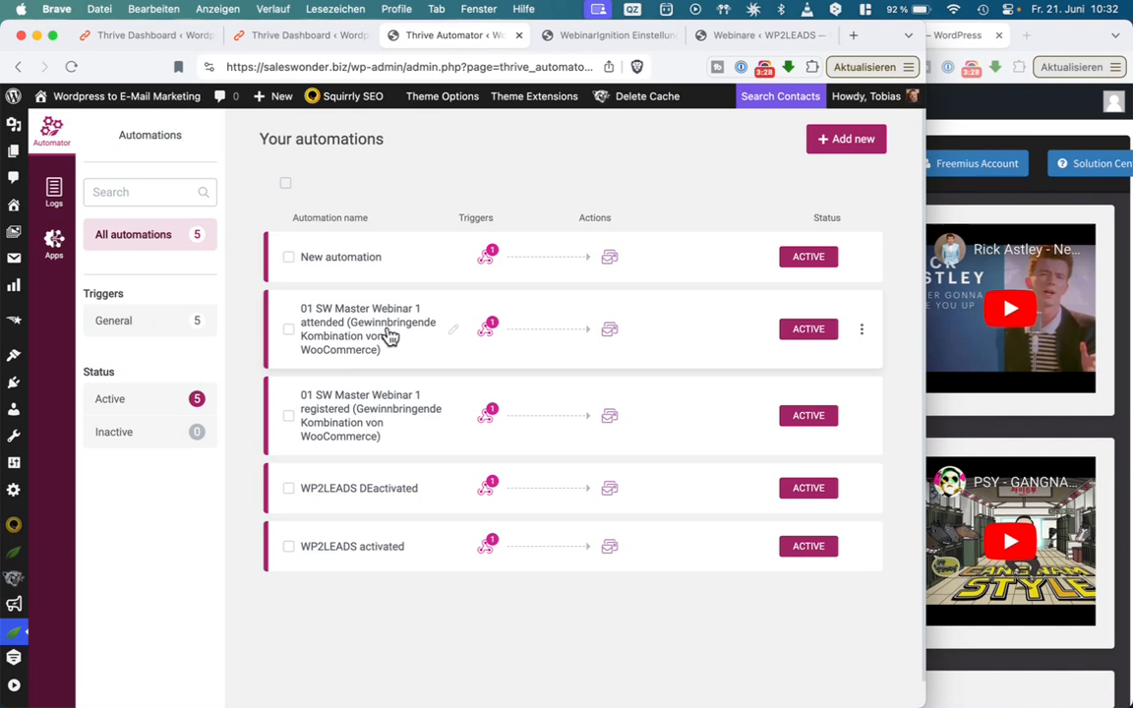
- Open the existing automation "01 SW Master Webinar 1 attended (Gewinnbringende Kombination von WooCommerce)" to view its trigger and action
click(390, 336)
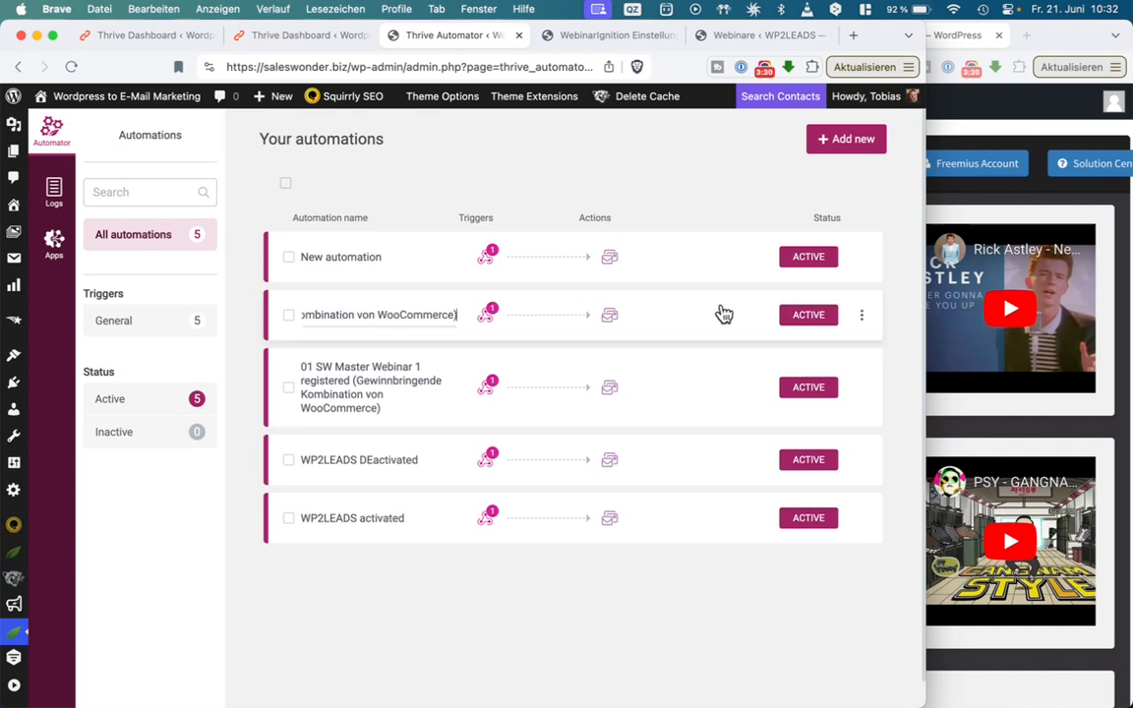
key(Return)
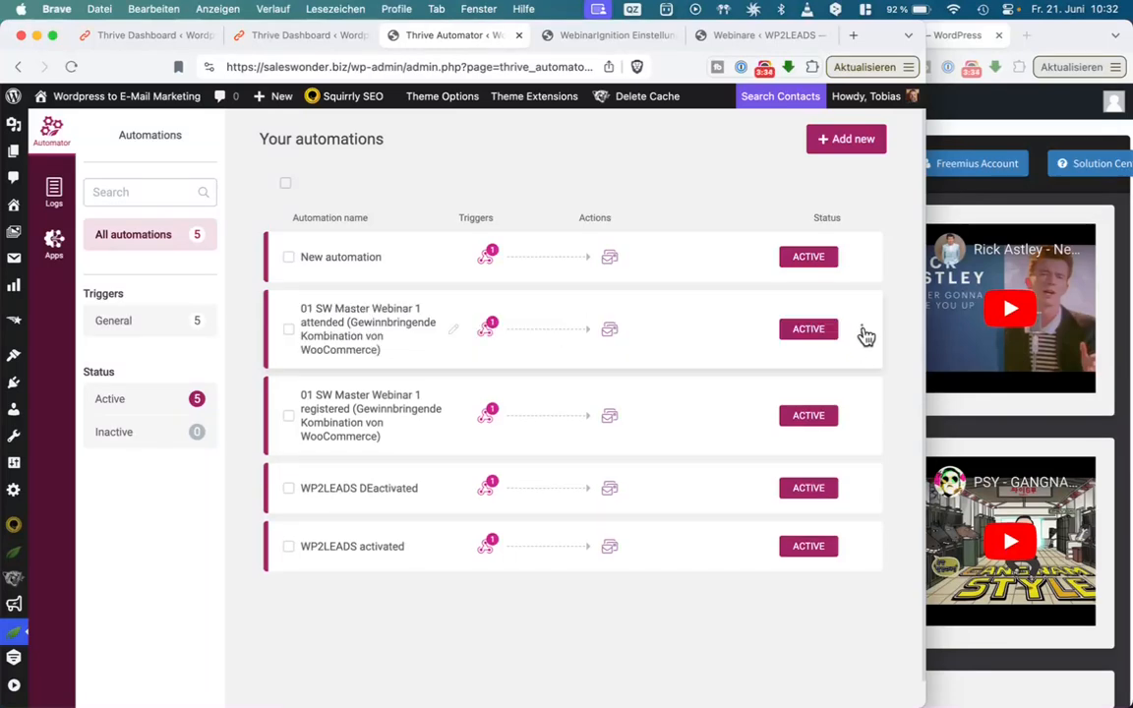
click(862, 332)
click(732, 323)
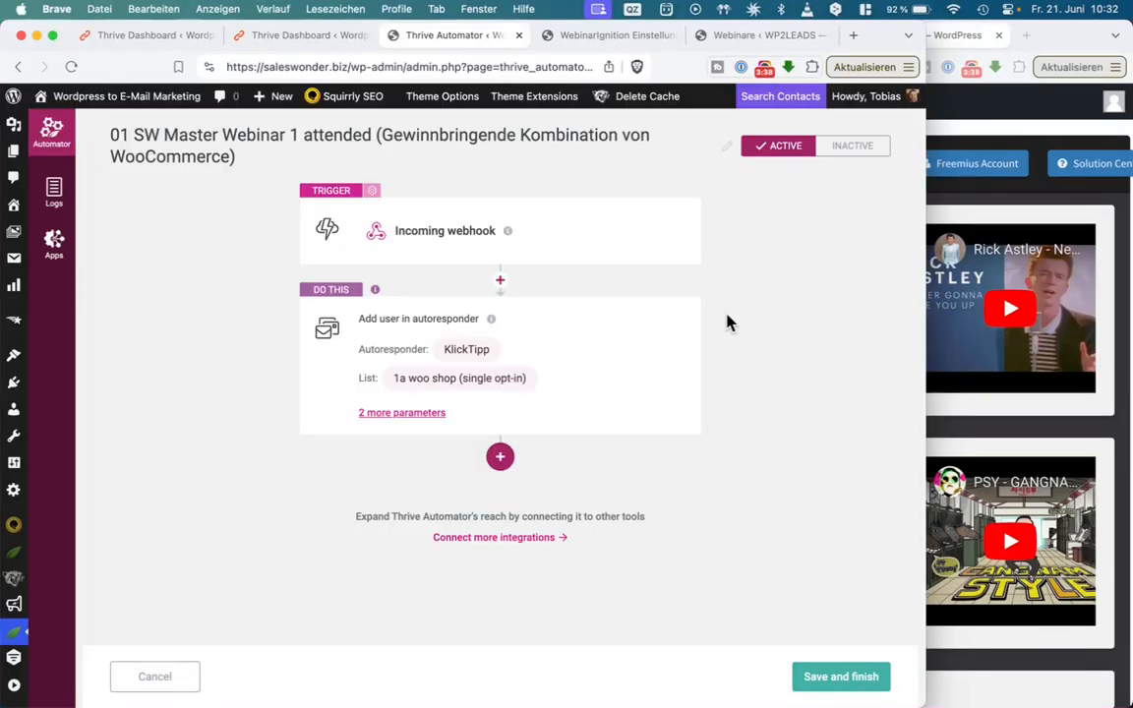
- Open the automation logs and examine the most recent executions of the webinar automations
click(54, 195)
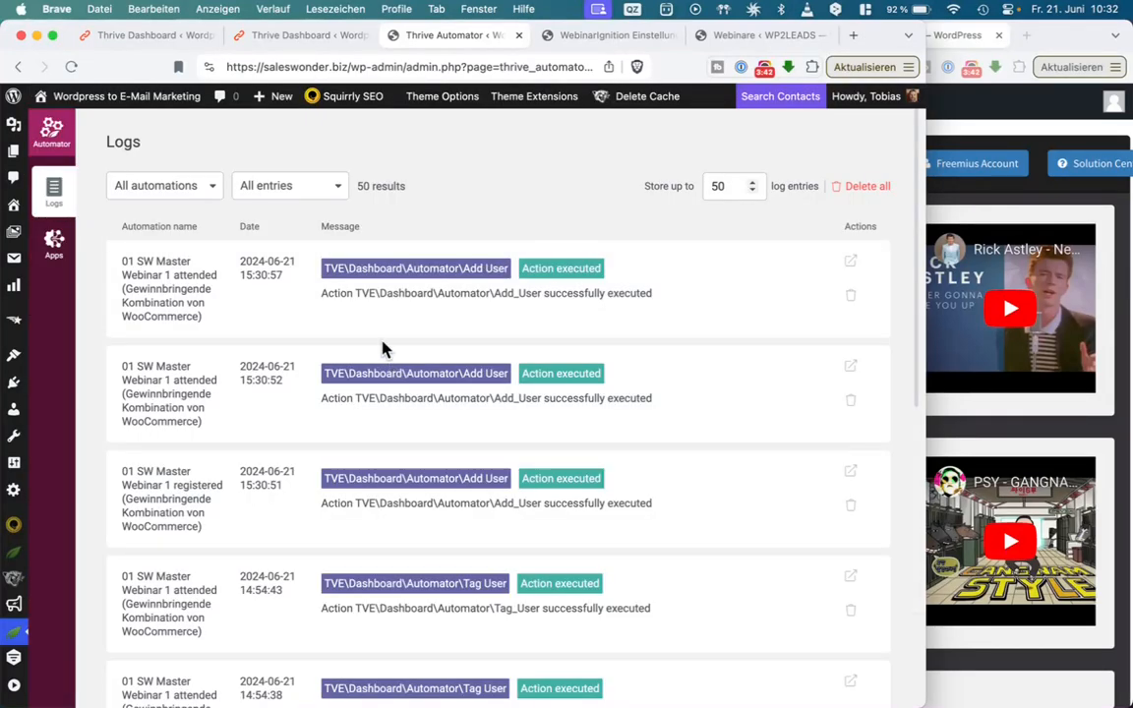
drag(246, 322, 141, 240)
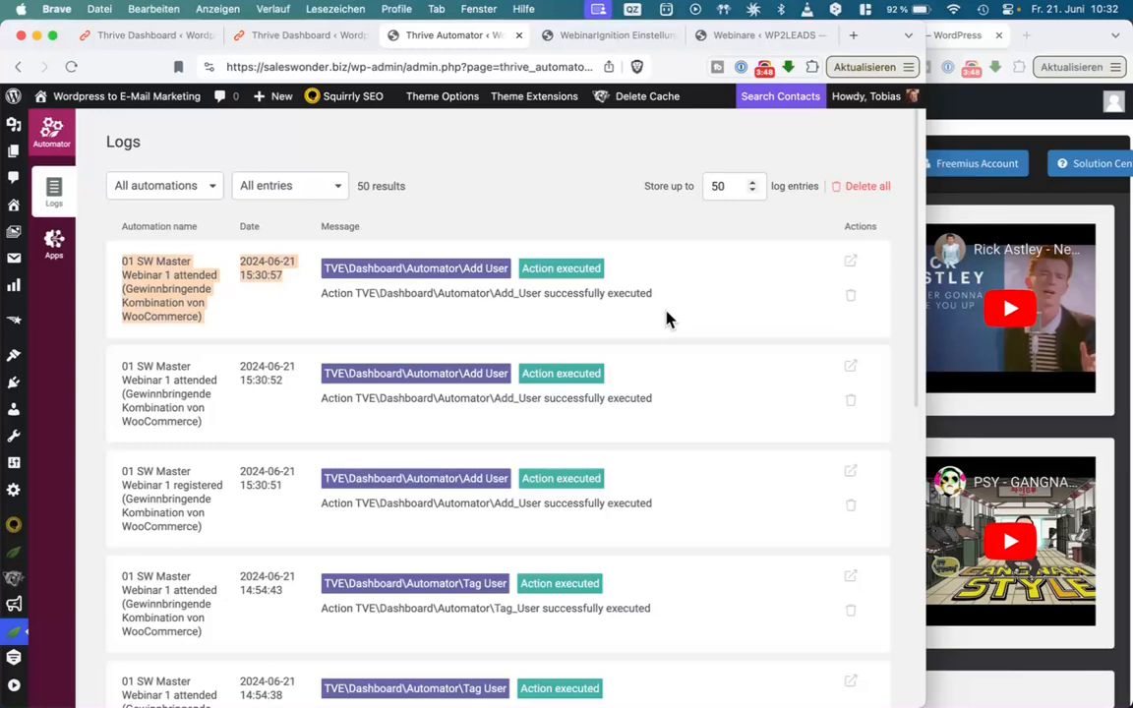
click(666, 415)
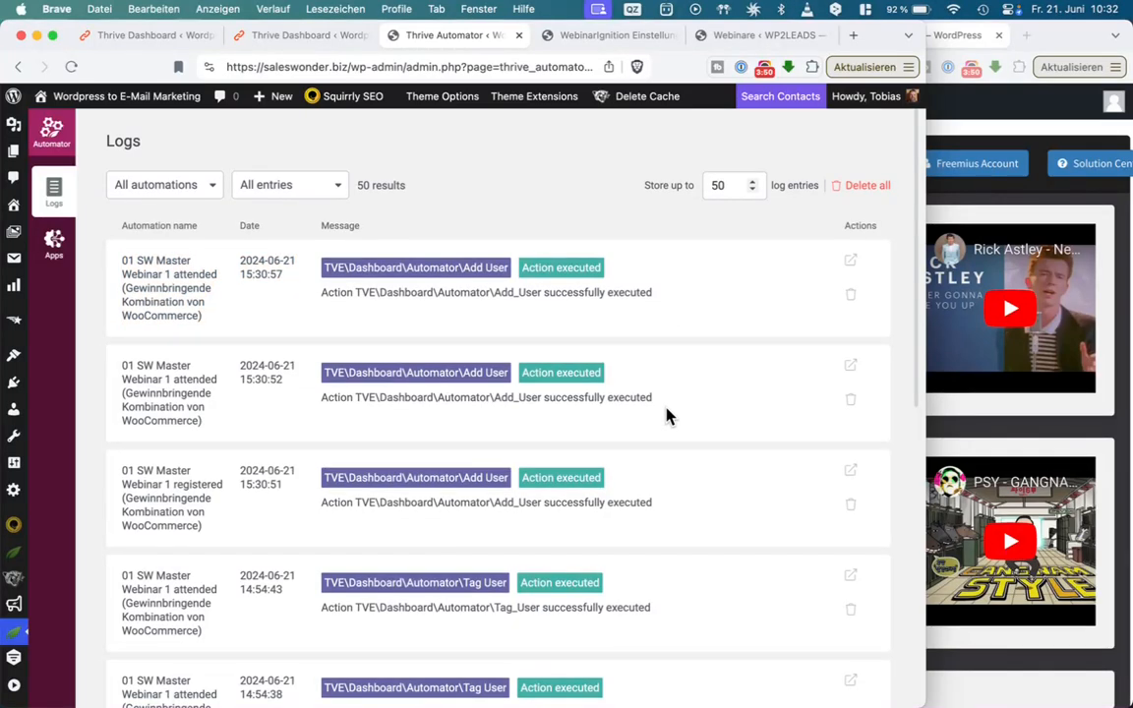
scroll(667, 415, down, 2)
scroll(668, 413, down, 4)
scroll(670, 412, up, 5)
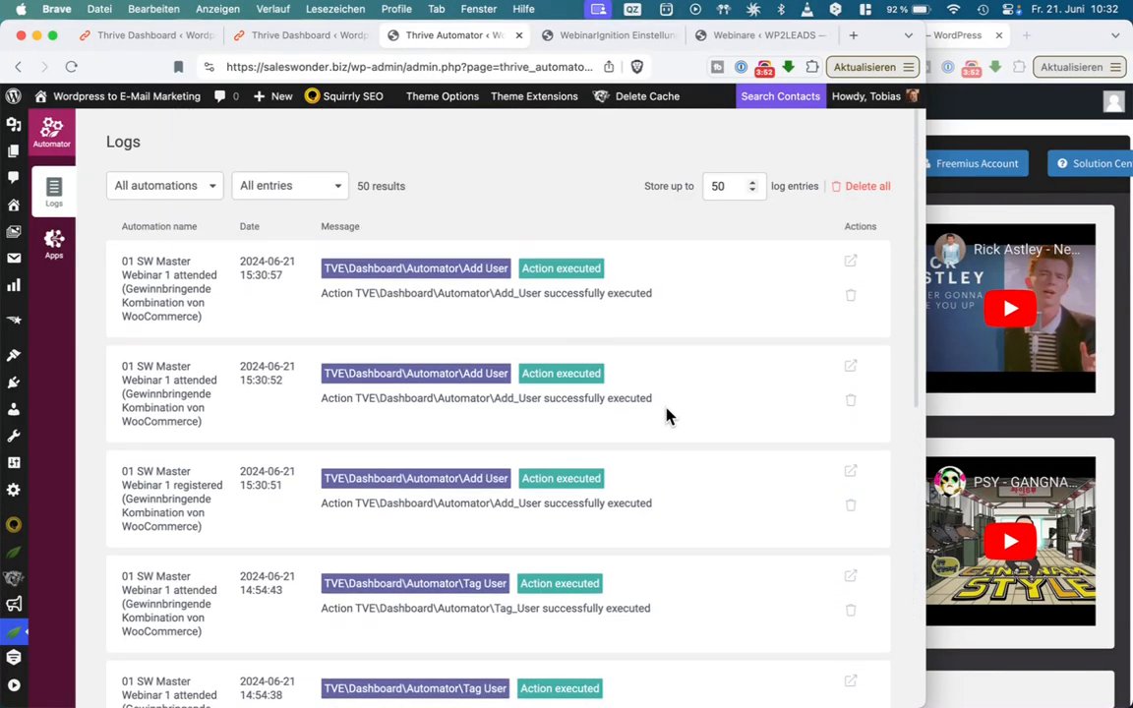
- Inspect the webhook data of the newest log entry, including its lead_url, and return to the automations list
click(852, 263)
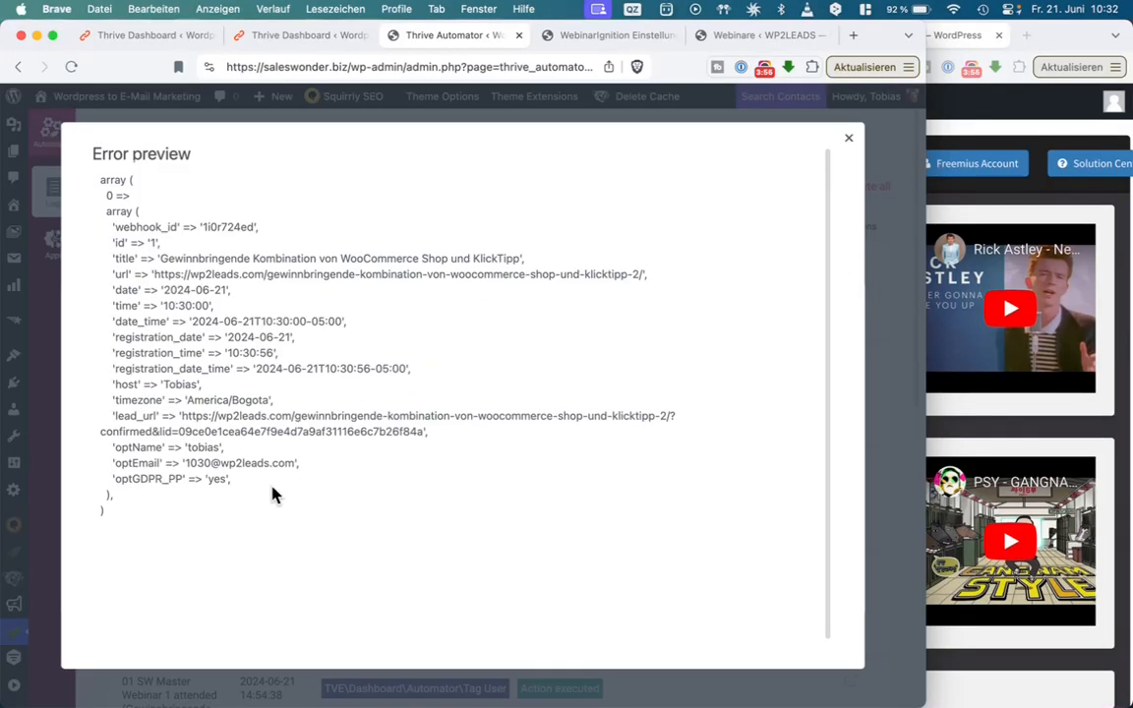
drag(273, 491, 328, 160)
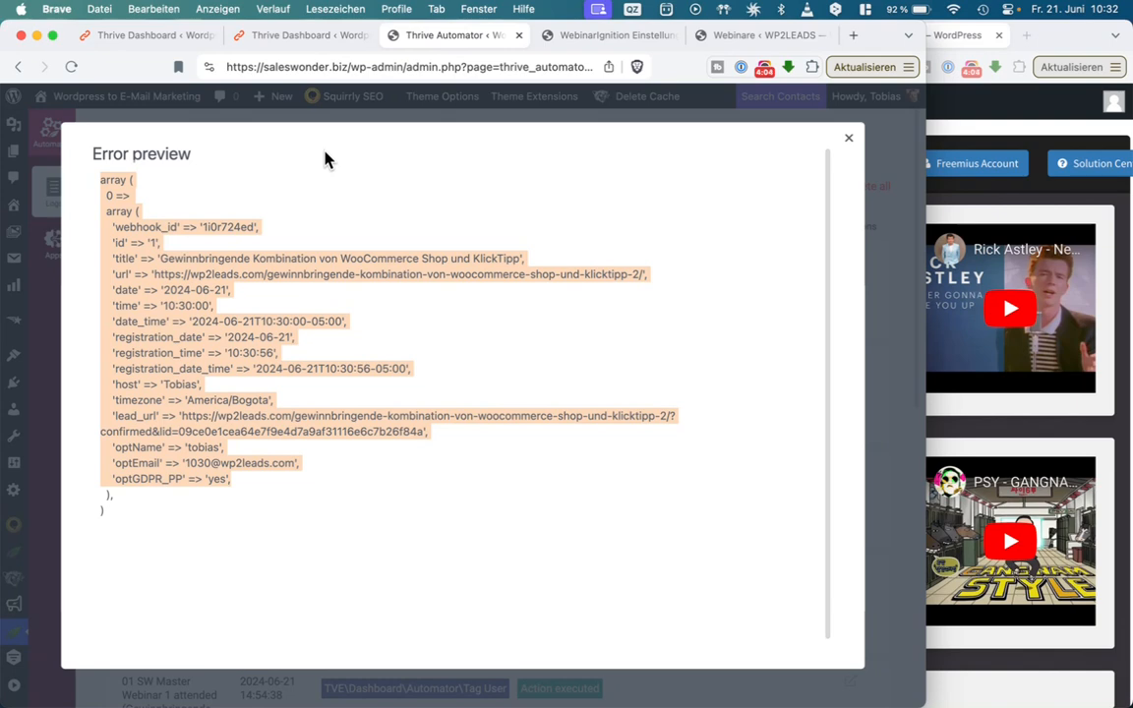
click(326, 285)
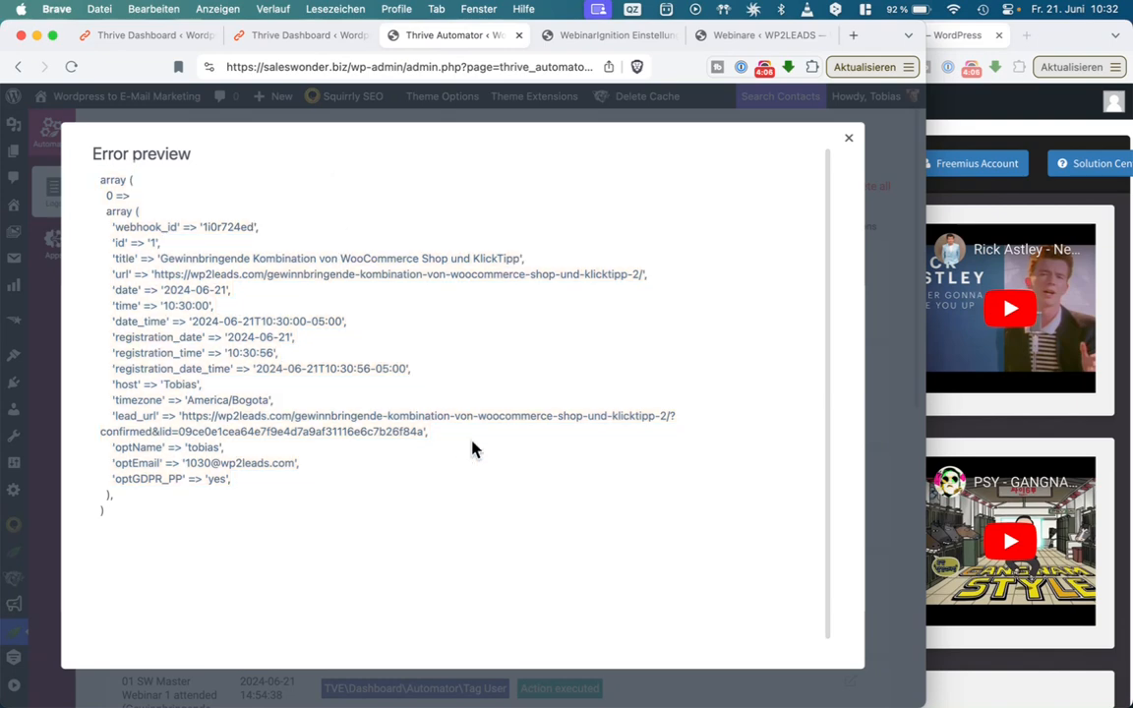
mouse_move(423, 439)
mouse_down()
mouse_move(182, 425)
mouse_move(291, 446)
mouse_move(425, 443)
mouse_up()
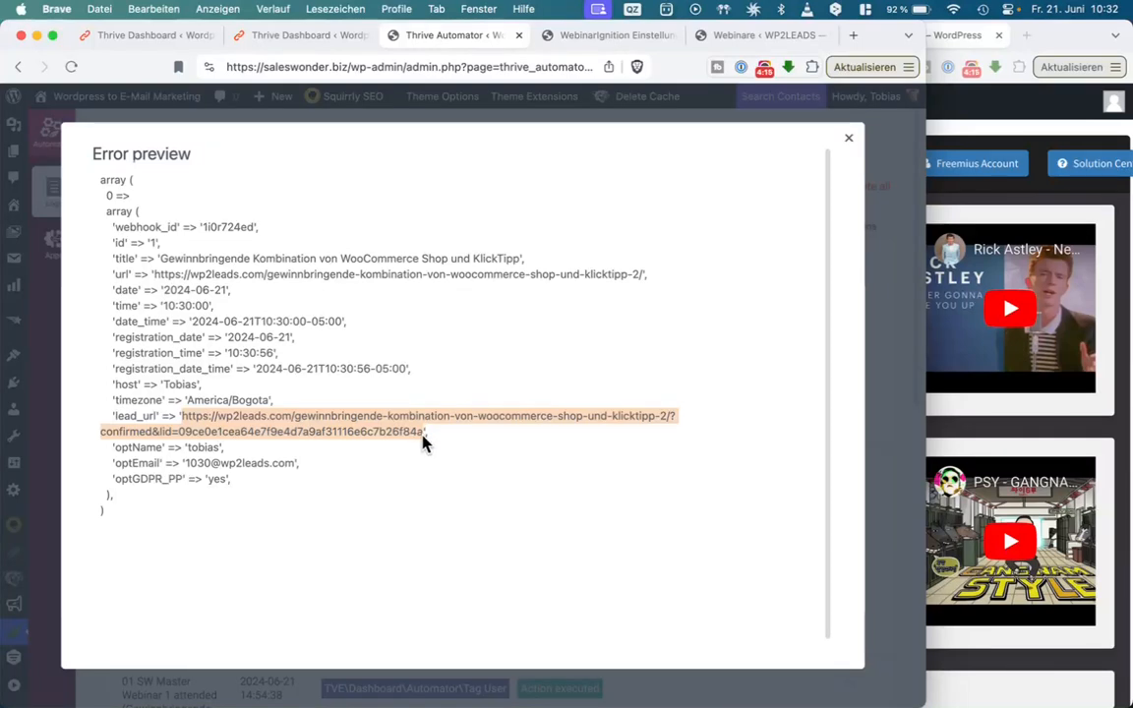
click(845, 139)
click(846, 141)
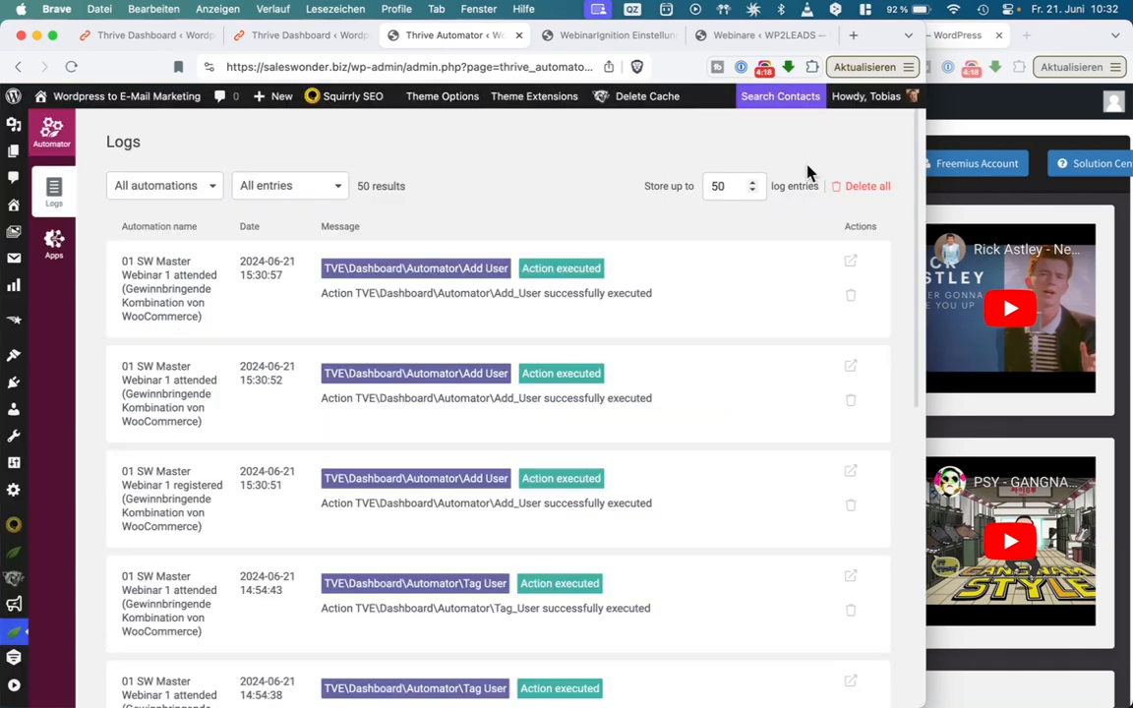
click(51, 239)
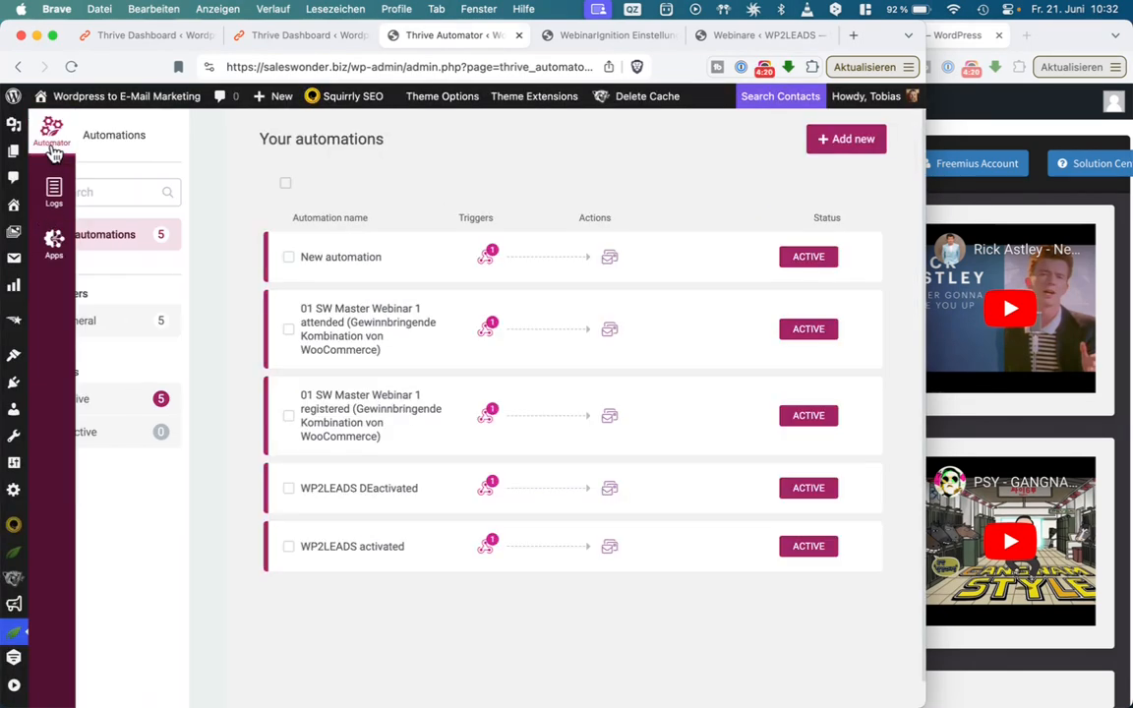
- Open the automation "New automation" for editing and expand the field mapping of its KlickTipp autoresponder action
click(334, 256)
click(685, 263)
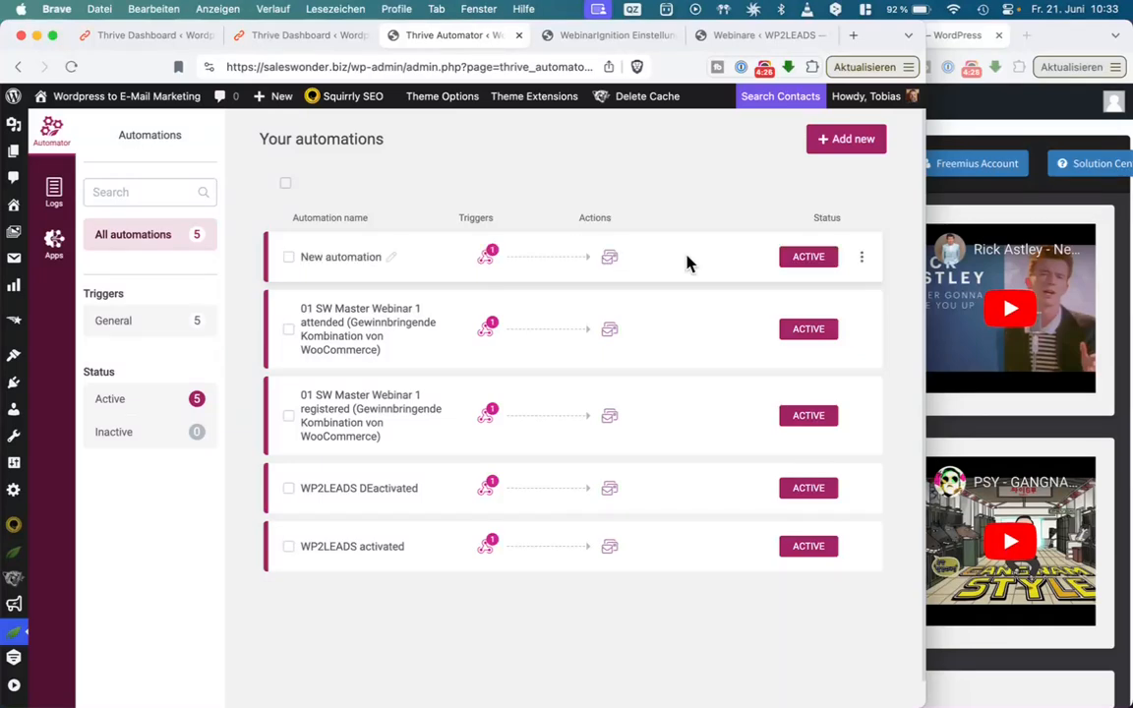
click(689, 262)
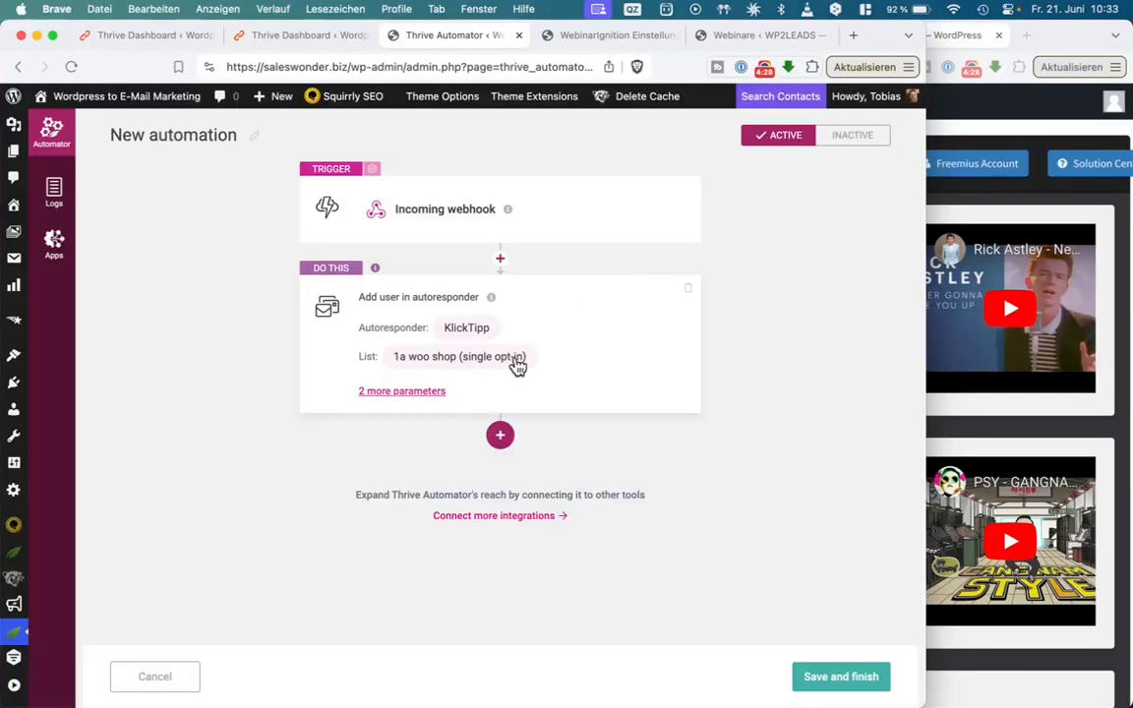
click(622, 328)
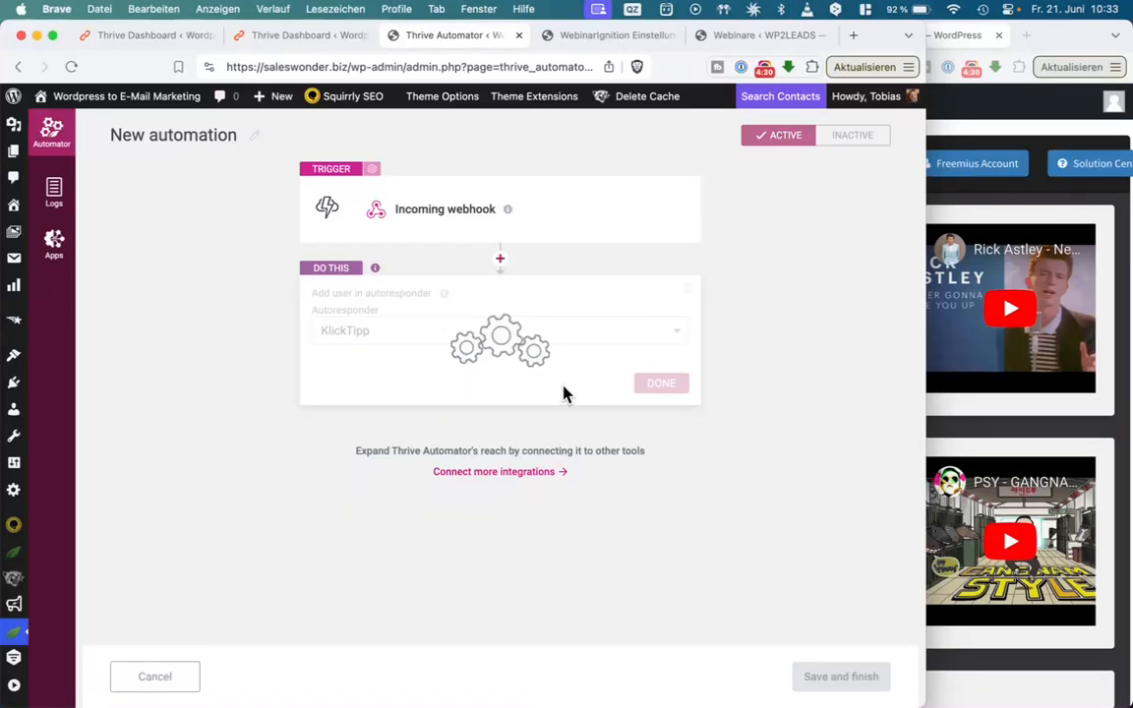
click(549, 426)
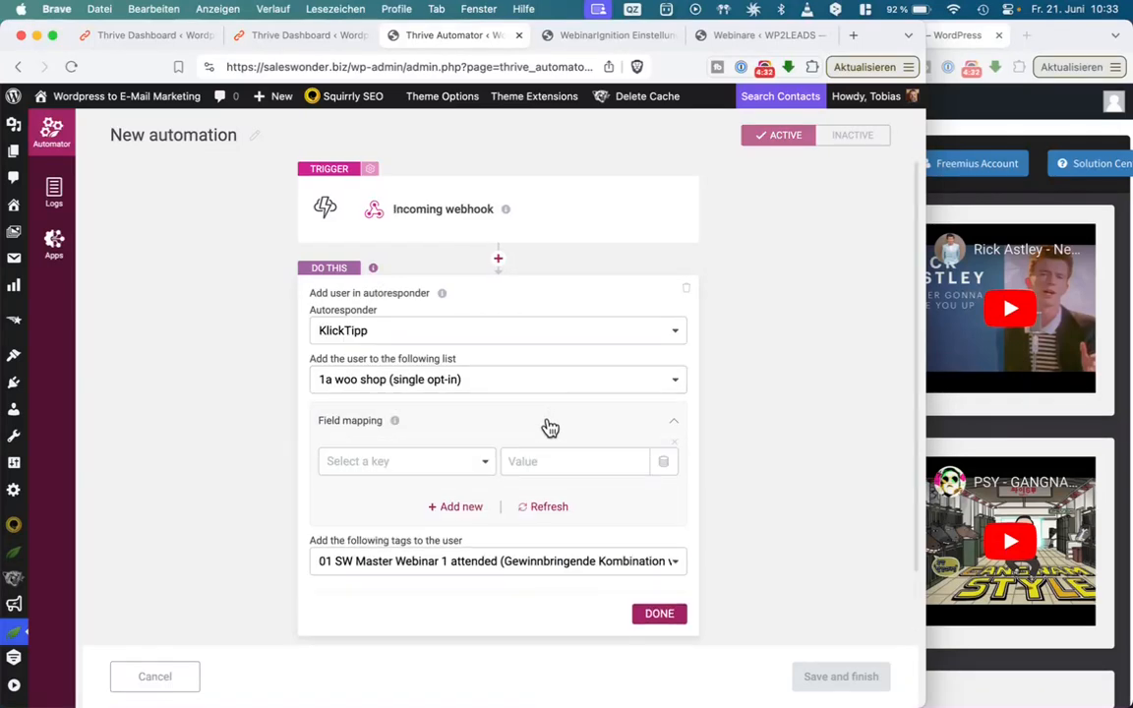
- Map the Name key to the webhook value %optName% in the autoresponder action and collapse the field mapping
click(420, 466)
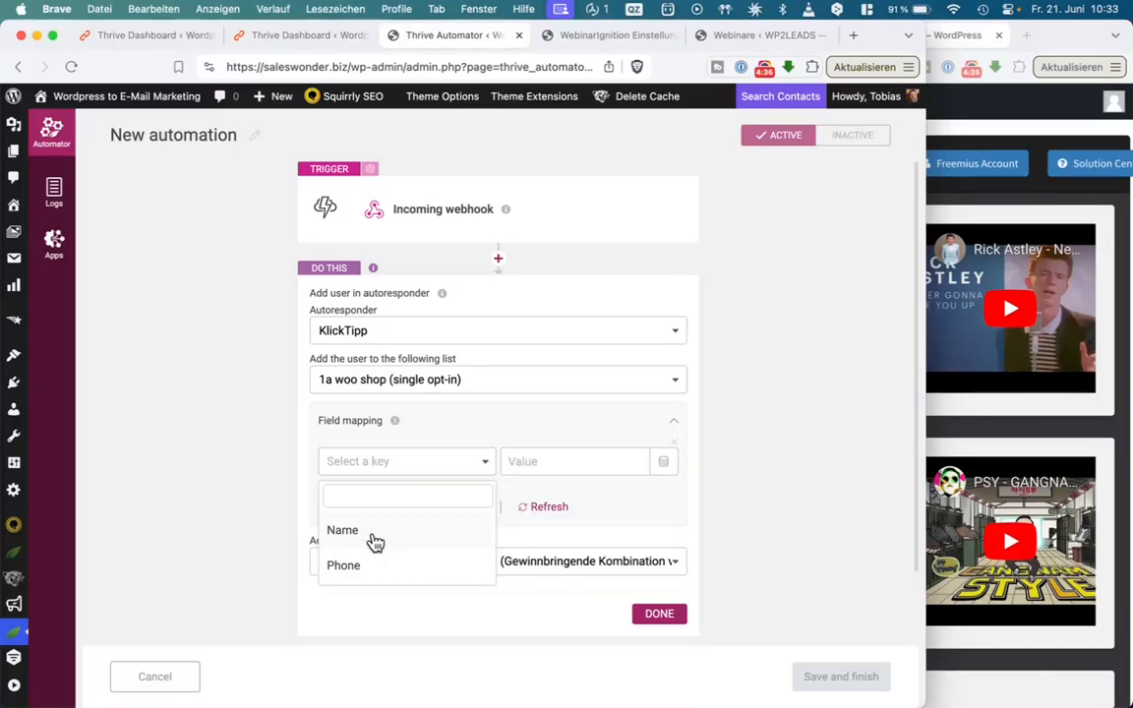
click(409, 439)
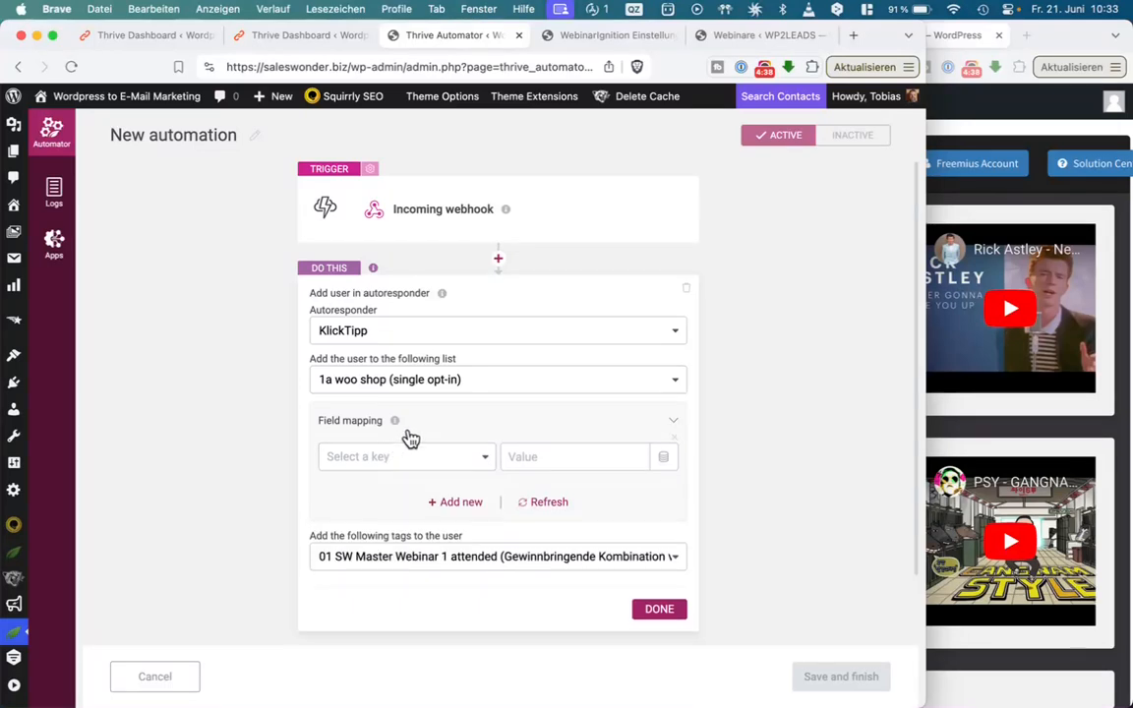
click(410, 437)
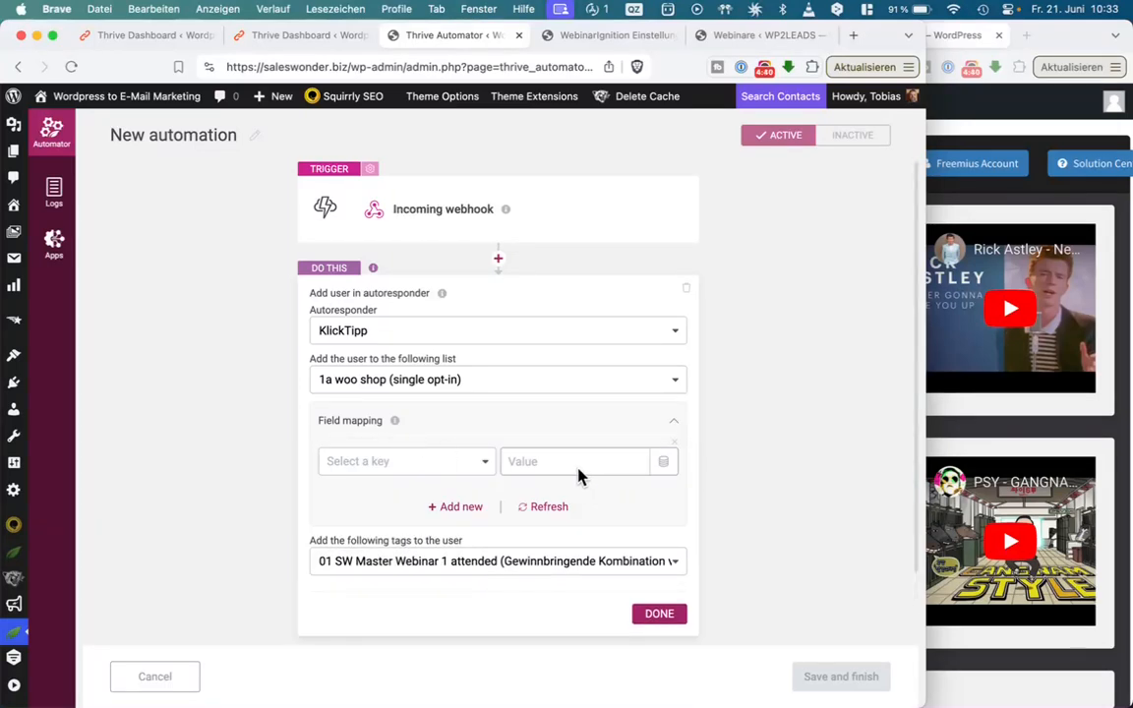
click(455, 462)
click(421, 529)
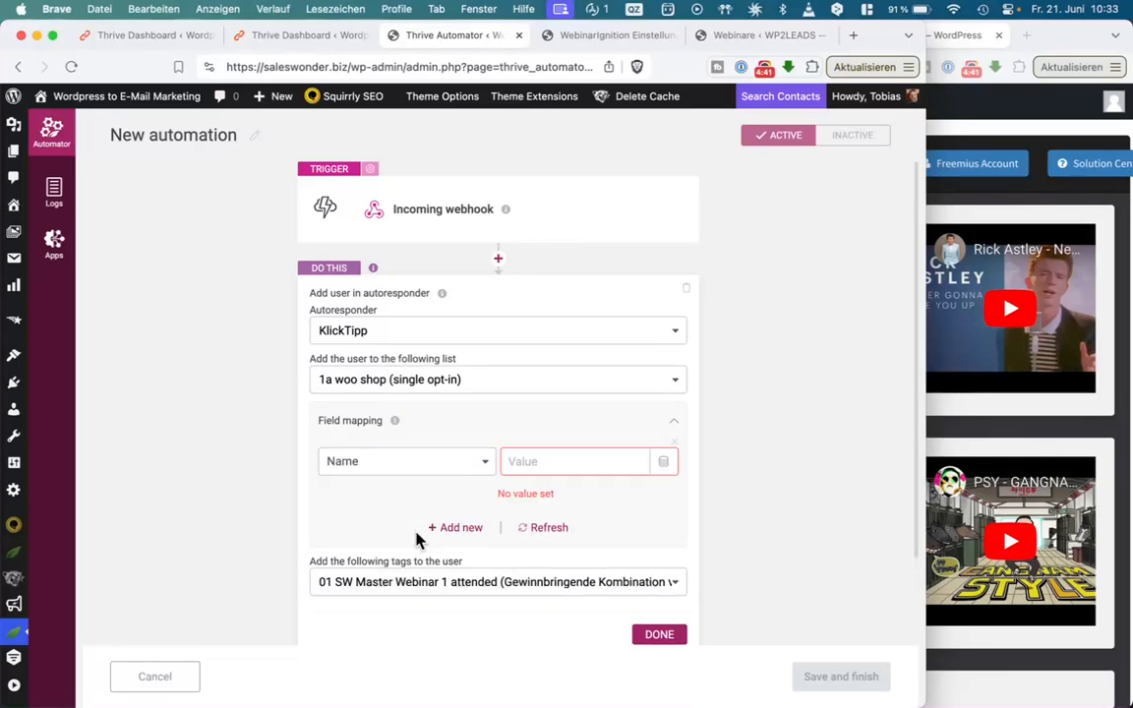
click(553, 462)
click(663, 466)
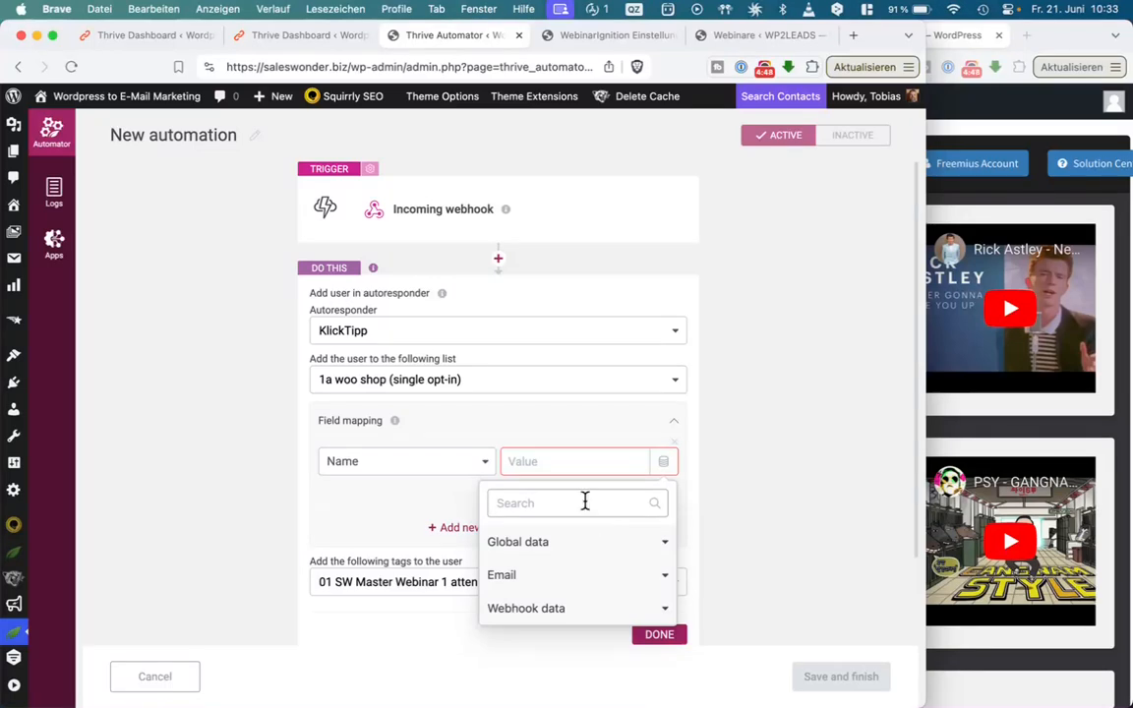
text(name)
click(557, 575)
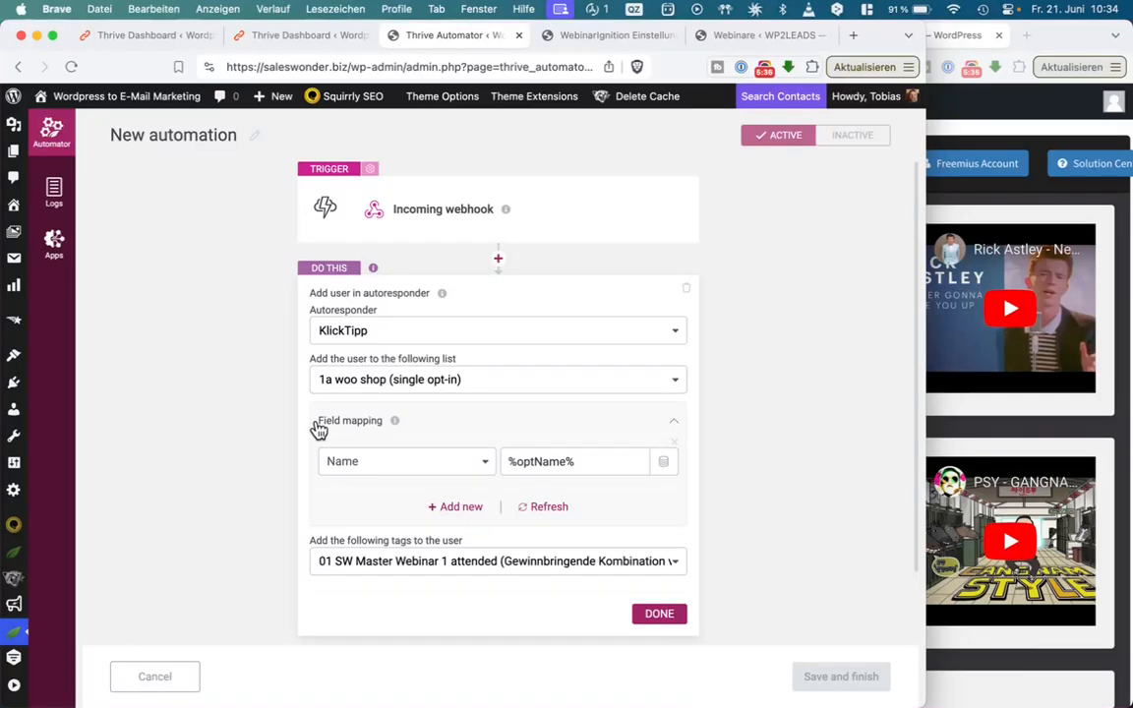
drag(316, 425, 405, 425)
click(422, 424)
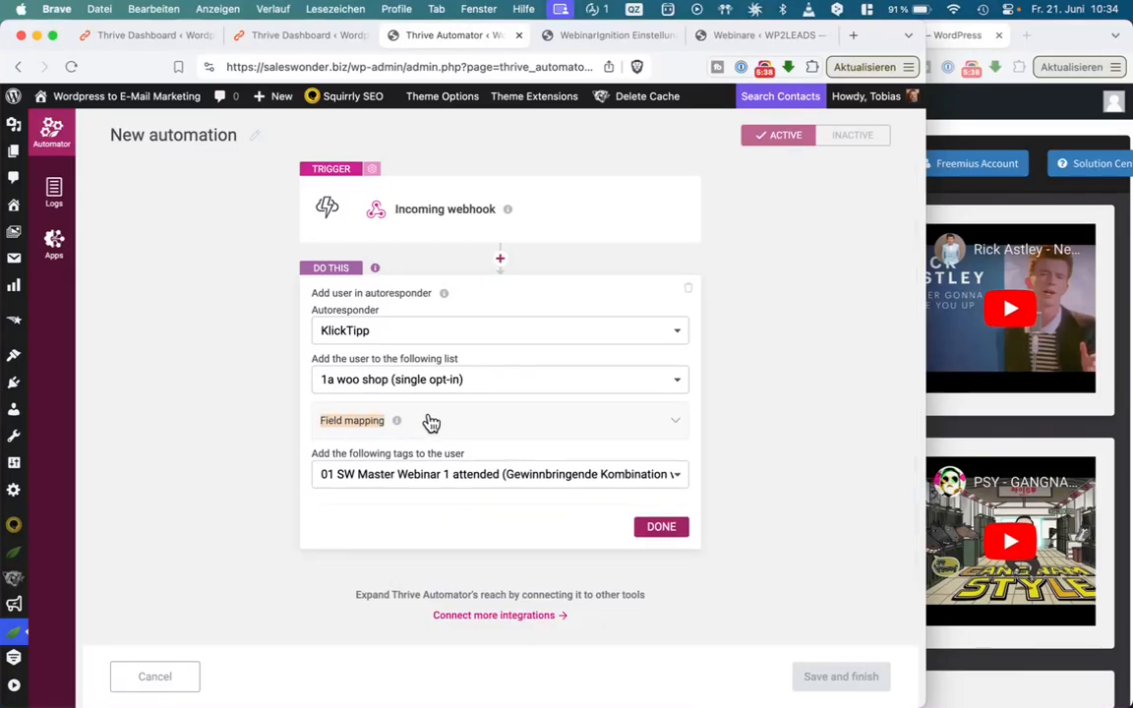
click(307, 417)
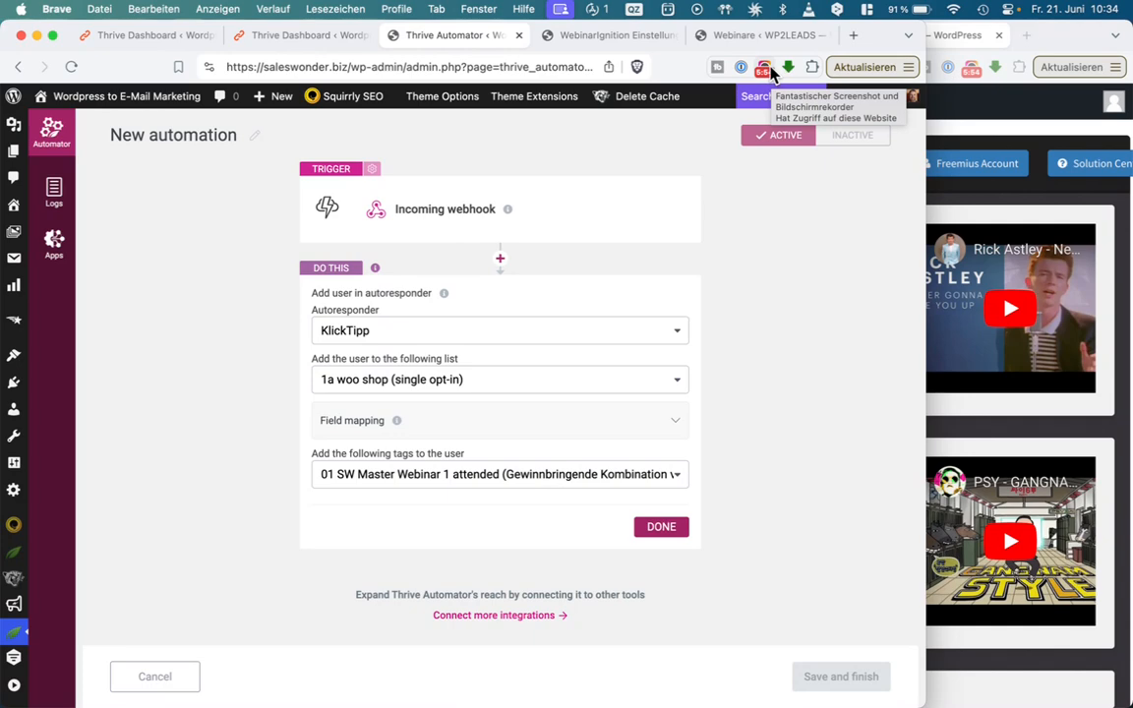
- Switch to the WebinarIgnition webhook settings and examine the complete delivery URL and the additional fields area
click(593, 37)
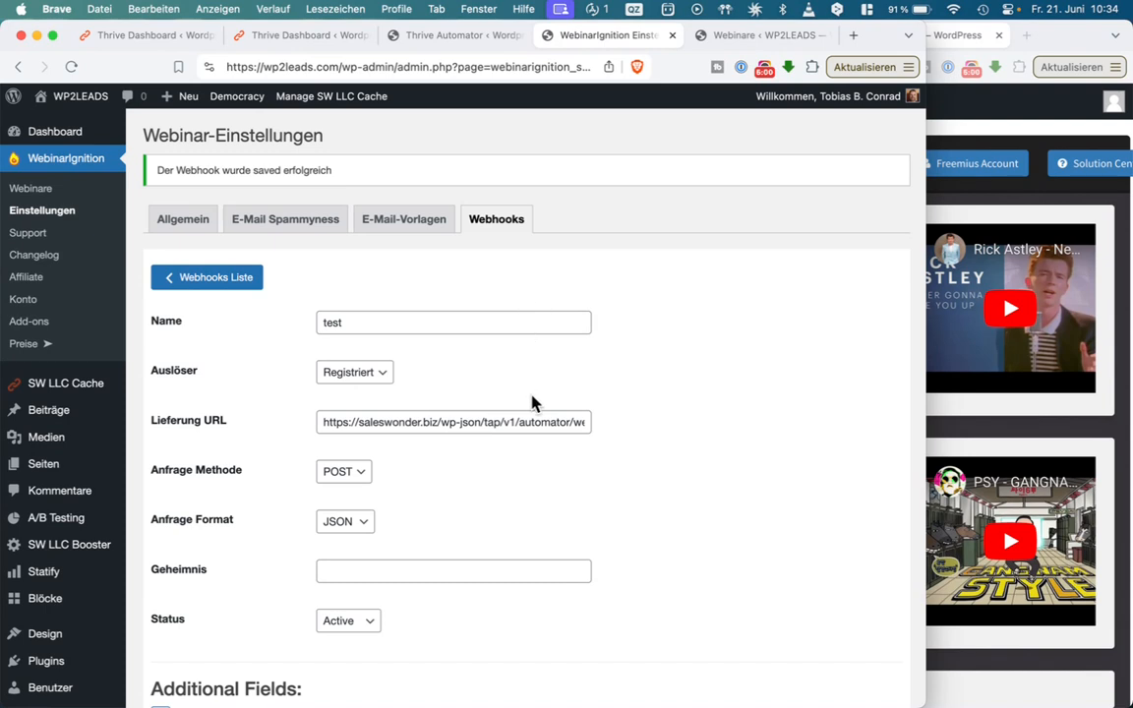
click(526, 421)
scroll(526, 418, right, 2)
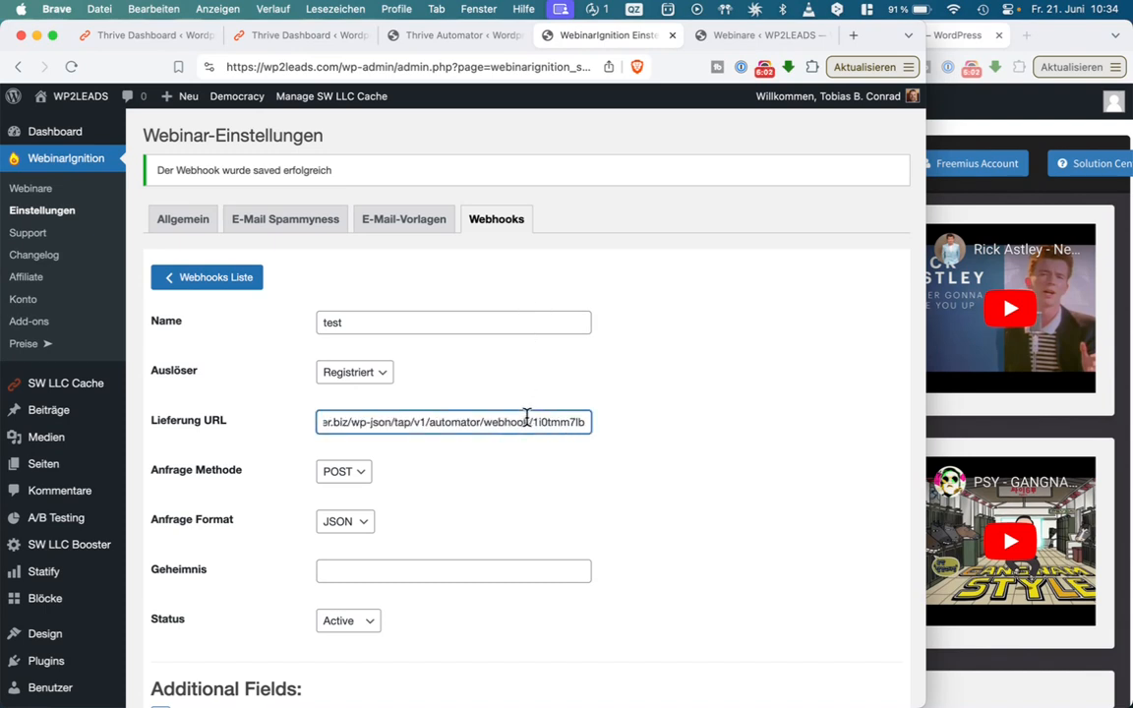
scroll(526, 418, left, 2)
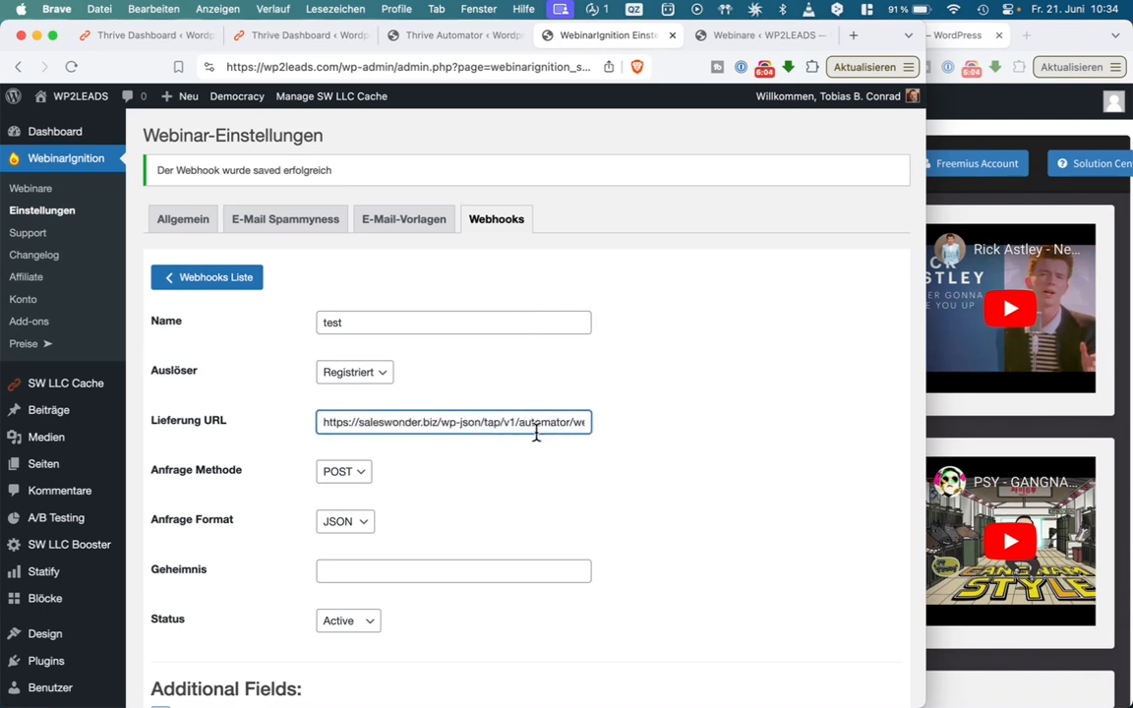
click(529, 455)
scroll(529, 455, down, 5)
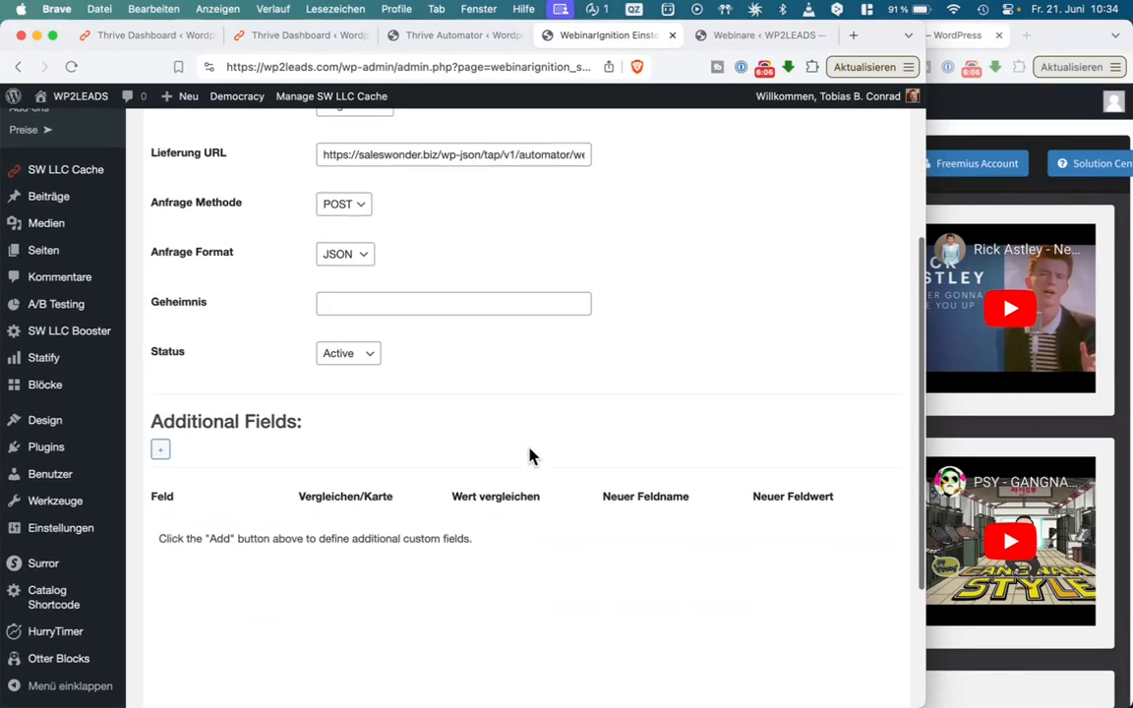
scroll(529, 455, up, 3)
triple_click(531, 298)
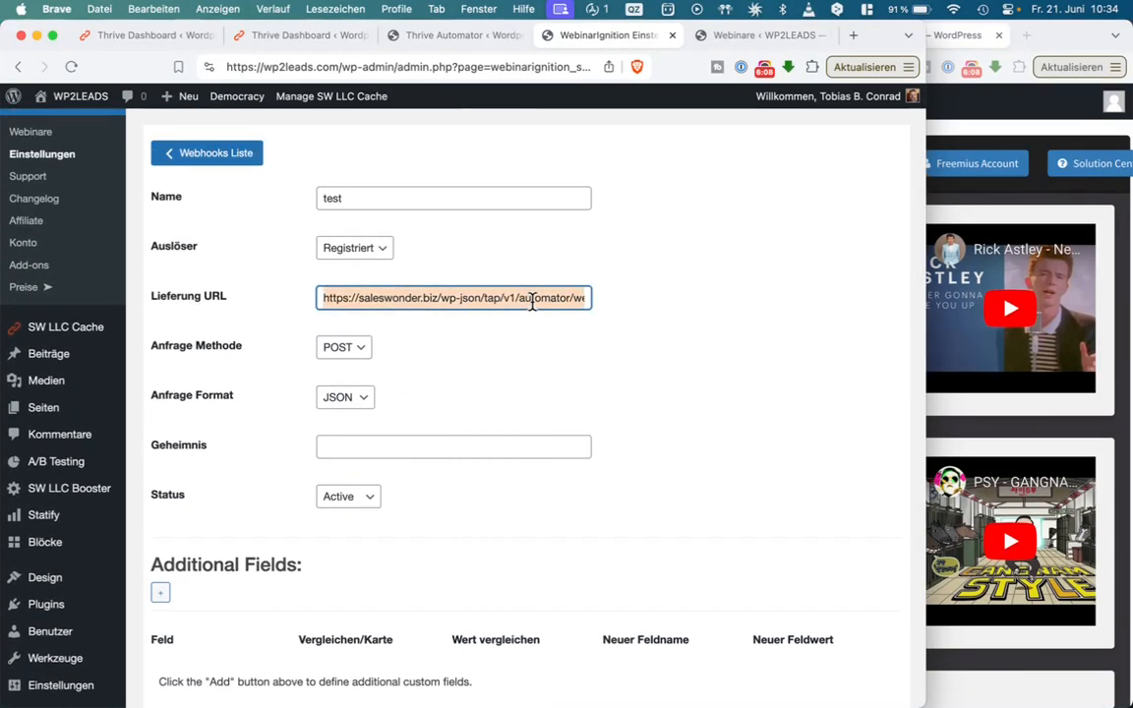
scroll(532, 302, right, 2)
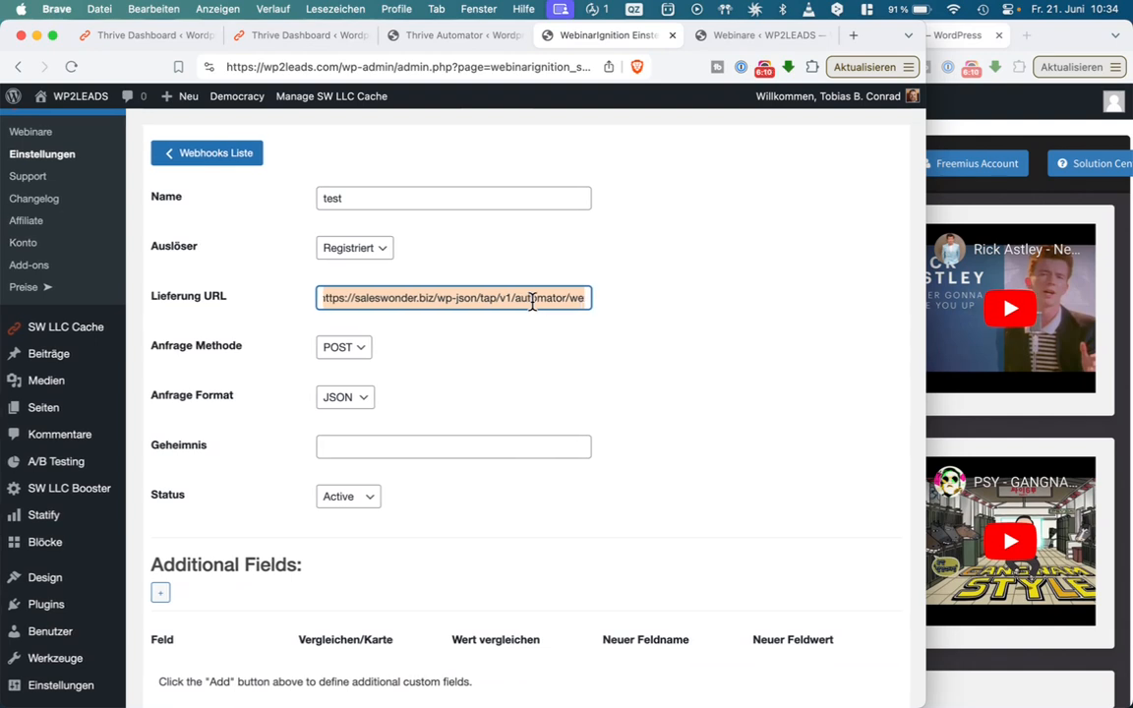
scroll(532, 302, left, 2)
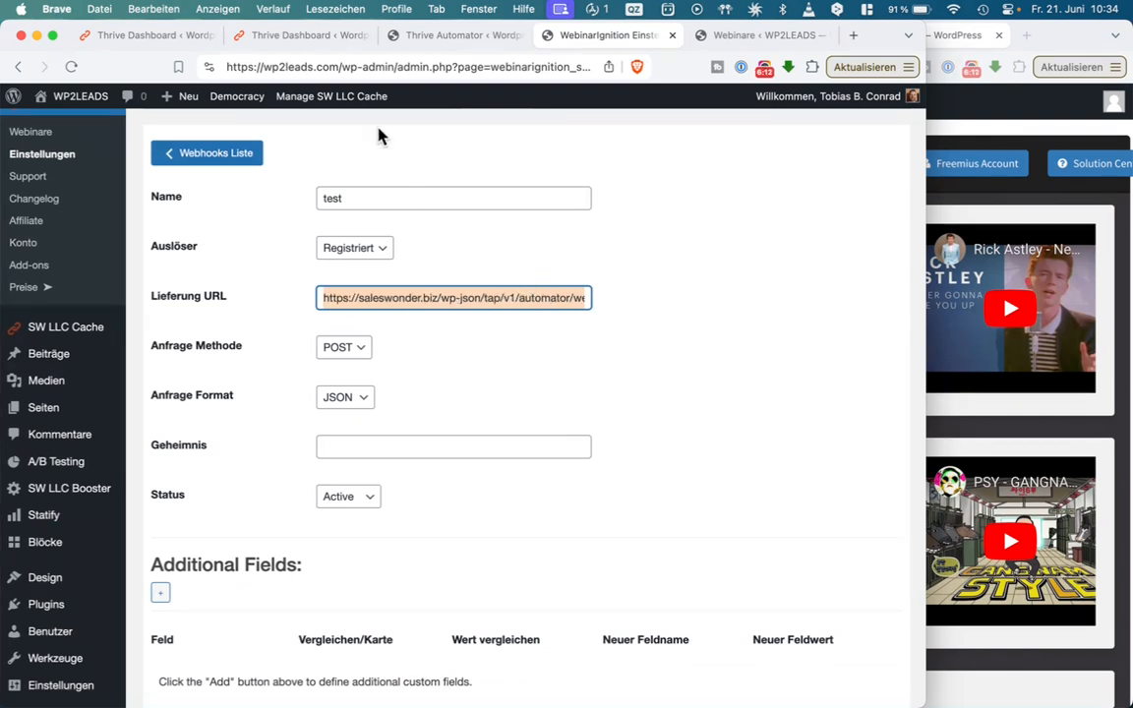
click(496, 248)
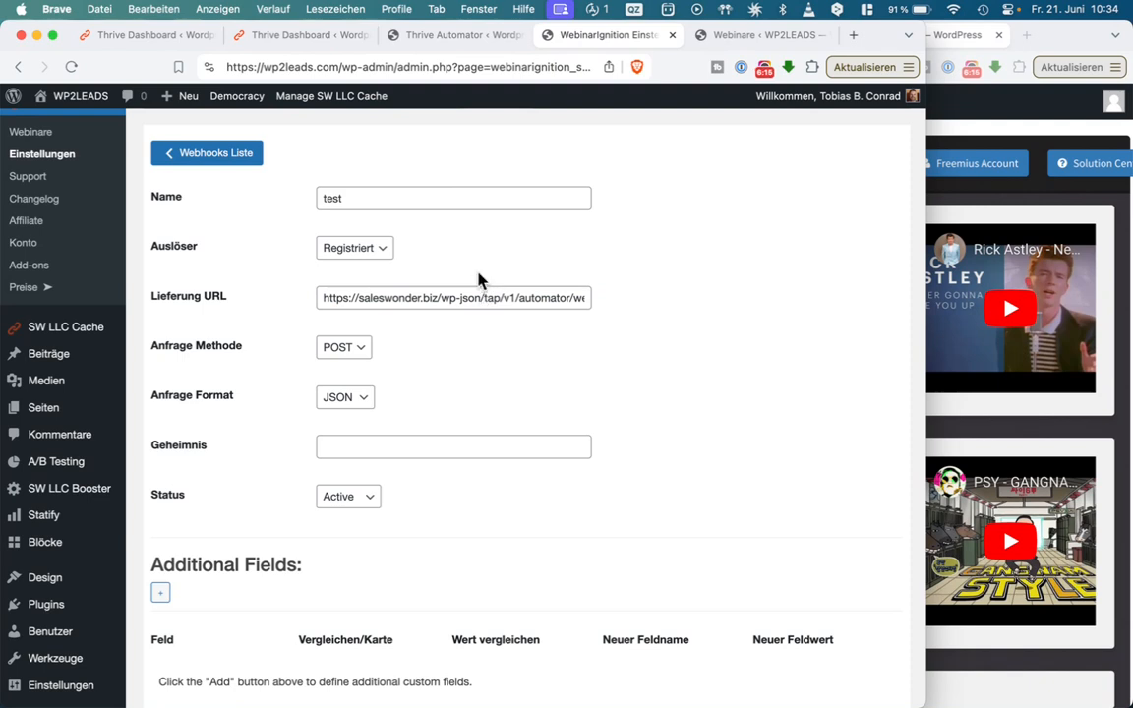
- Change the webhook's name to "test w2"
click(465, 198)
text(w1)
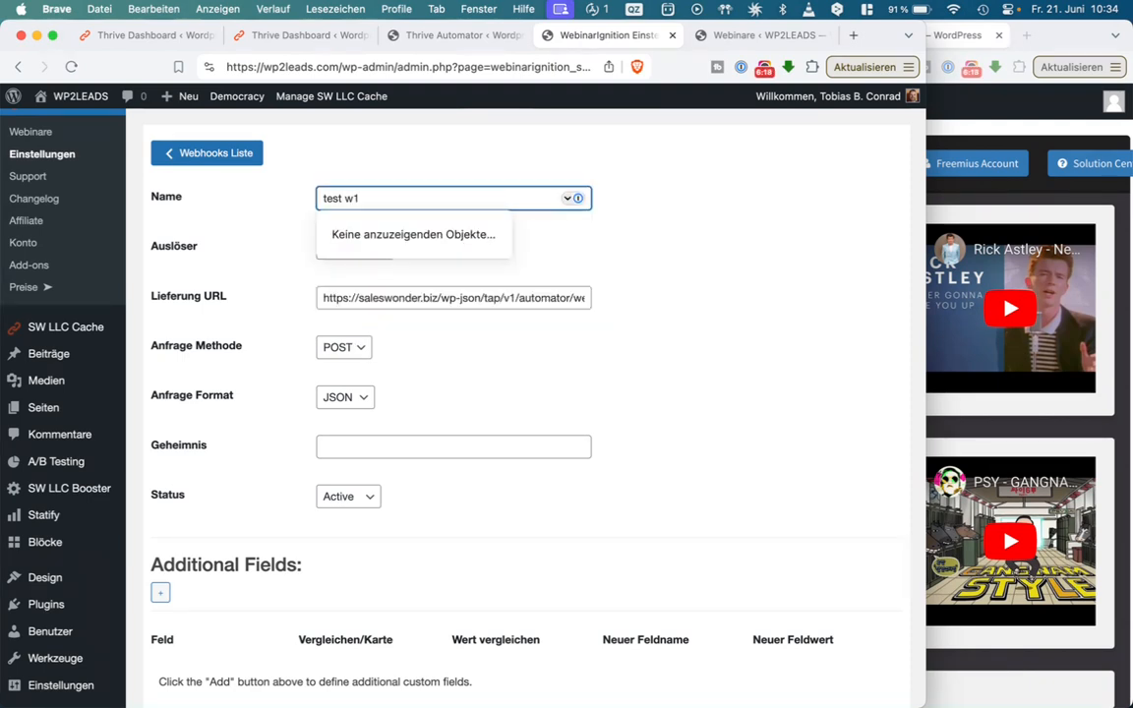
key(BackSpace)
text(2)
click(640, 248)
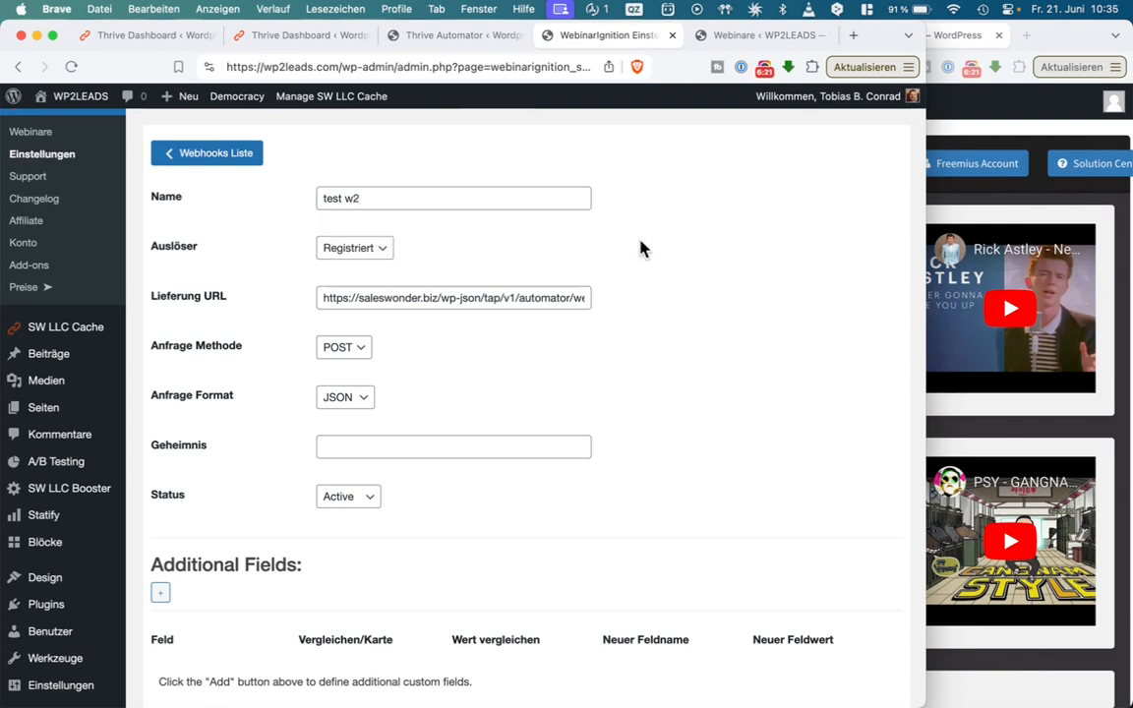
- Select the webhook's delivery URL, look over the API connections and the webinar's registration settings, and return to the automation in Thrive Automator
triple_click(510, 288)
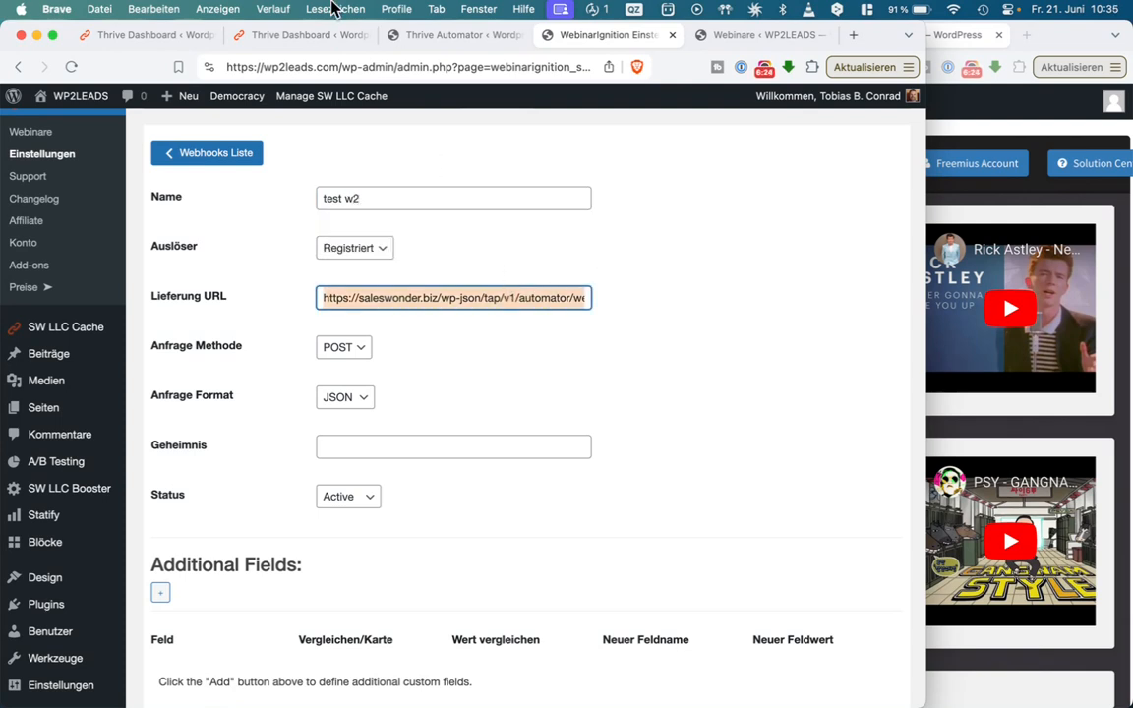
click(281, 37)
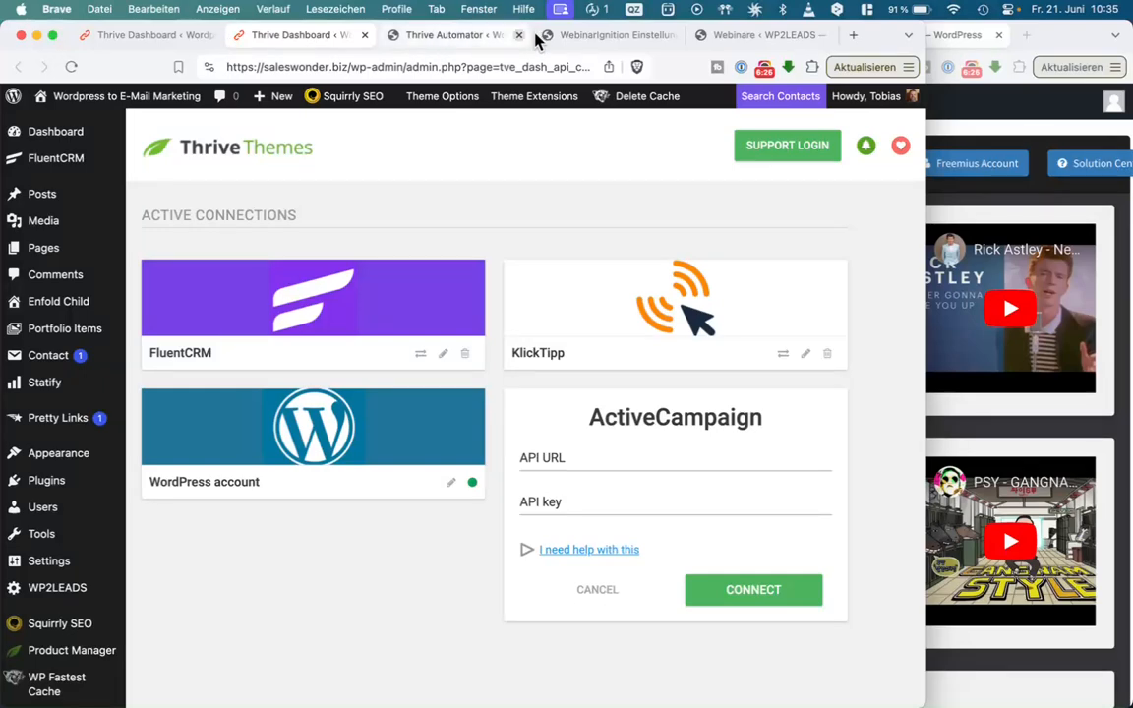
click(577, 37)
click(752, 37)
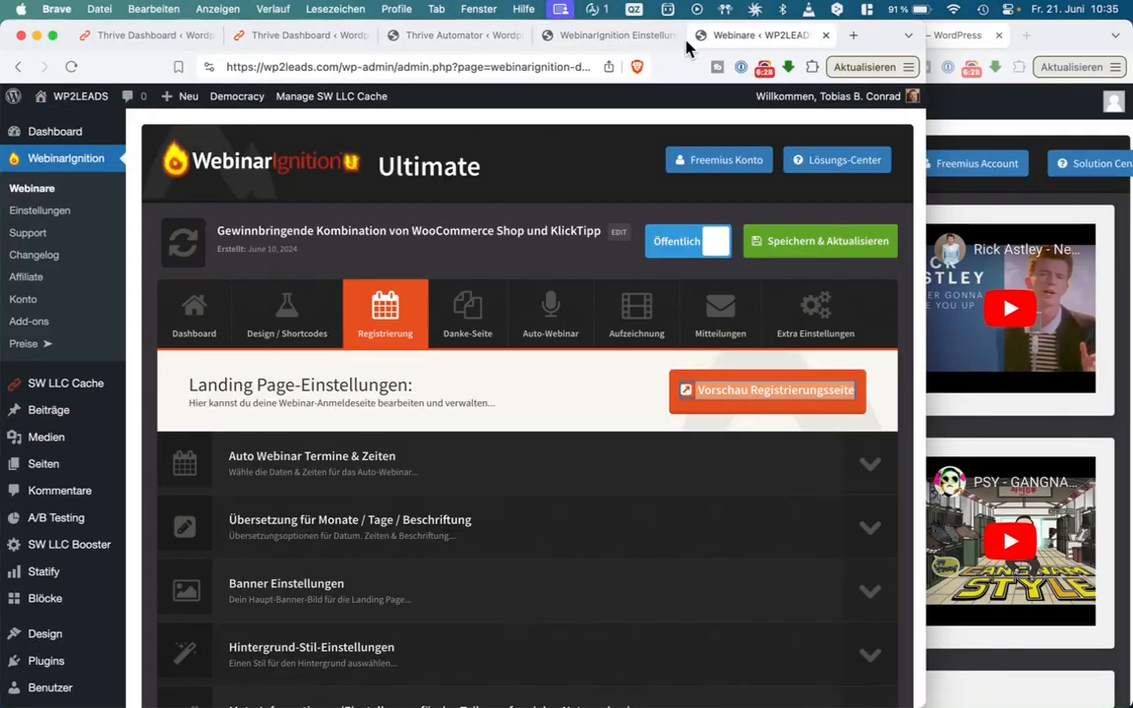
click(605, 39)
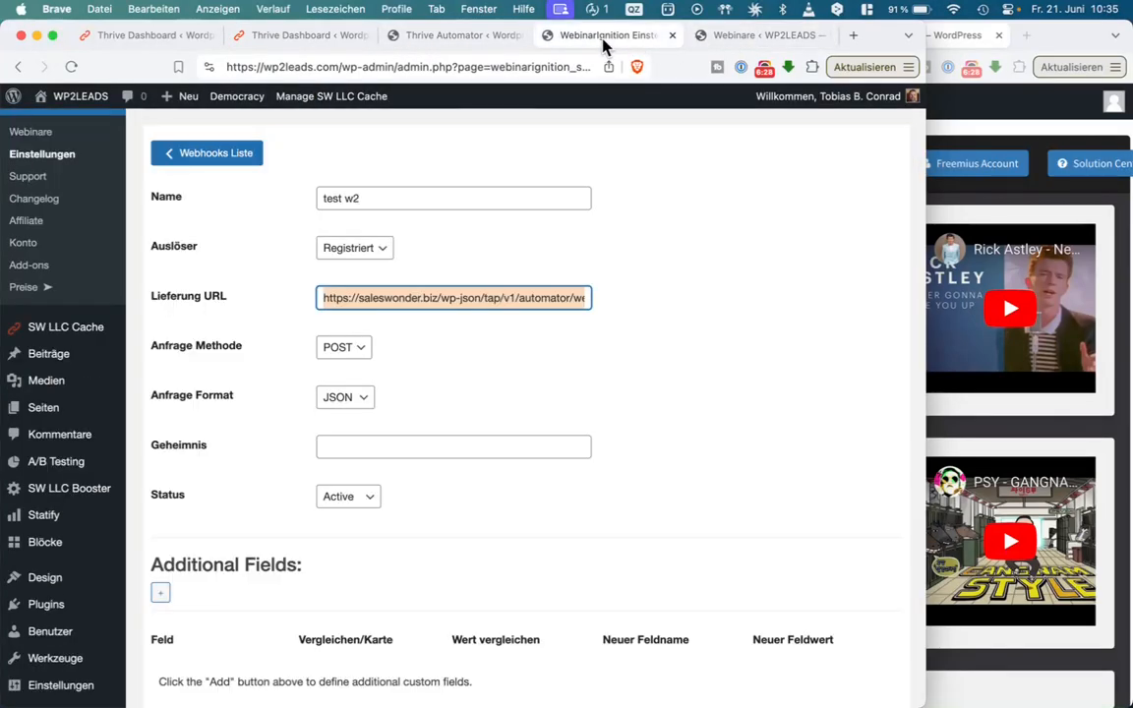
click(944, 47)
click(418, 245)
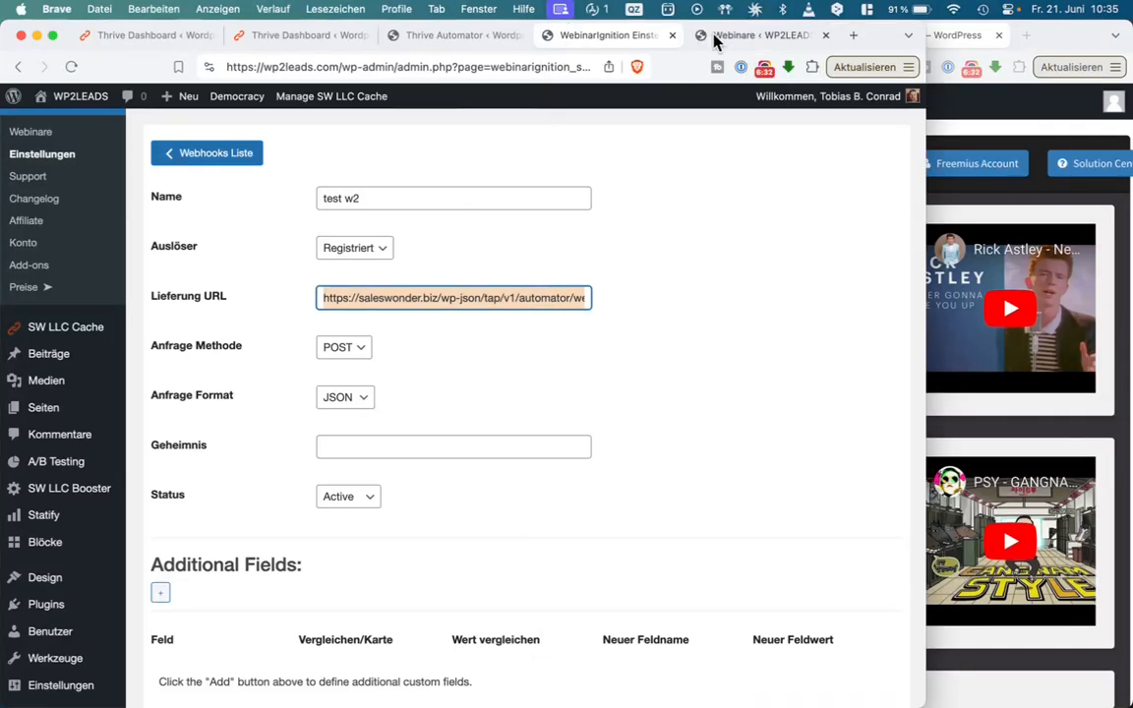
click(748, 39)
click(436, 35)
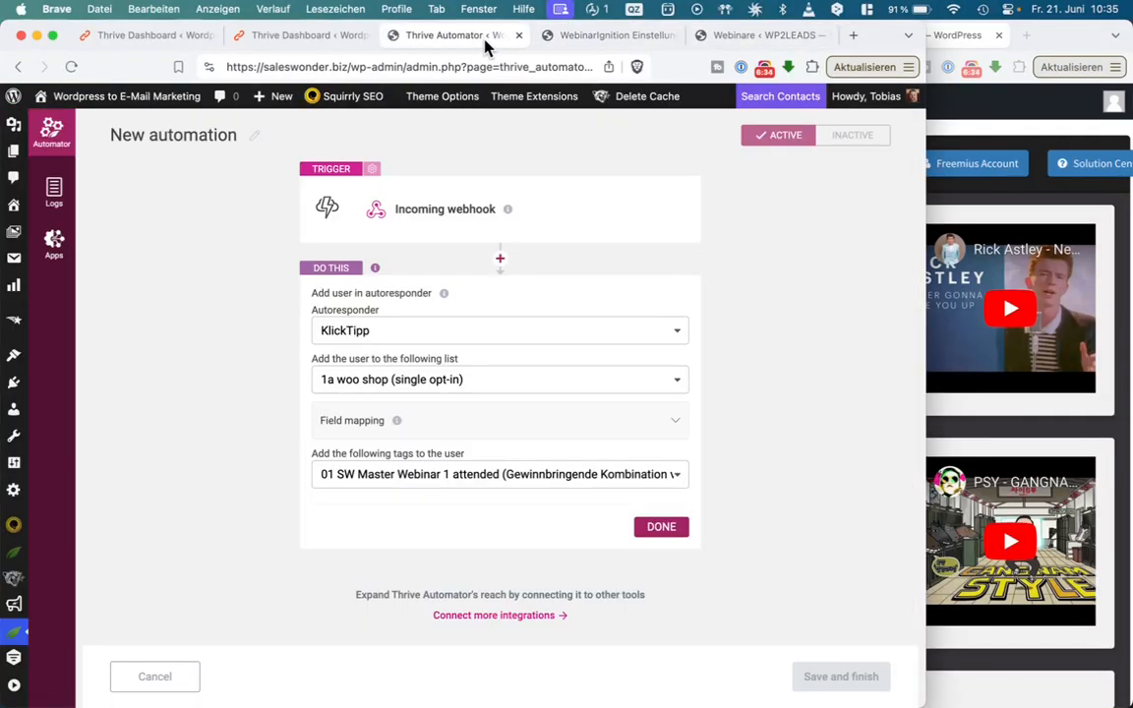
- Insert a filter step directly after the incoming webhook trigger and choose Title as the field it checks
click(500, 258)
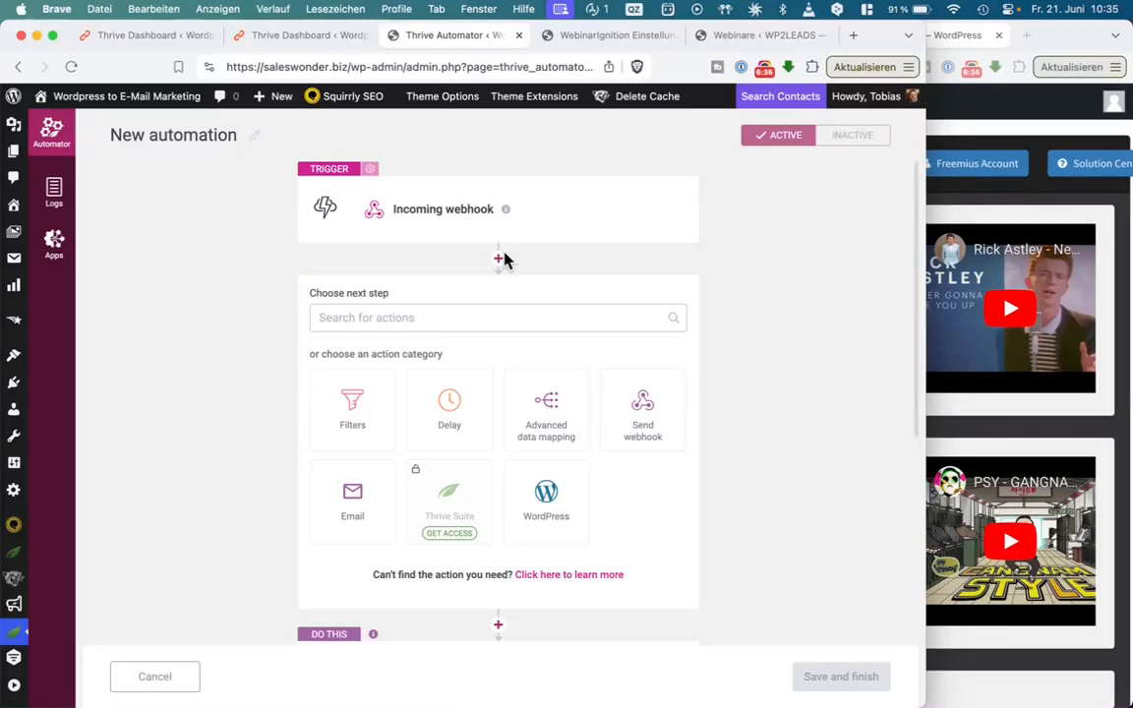
click(376, 427)
click(412, 344)
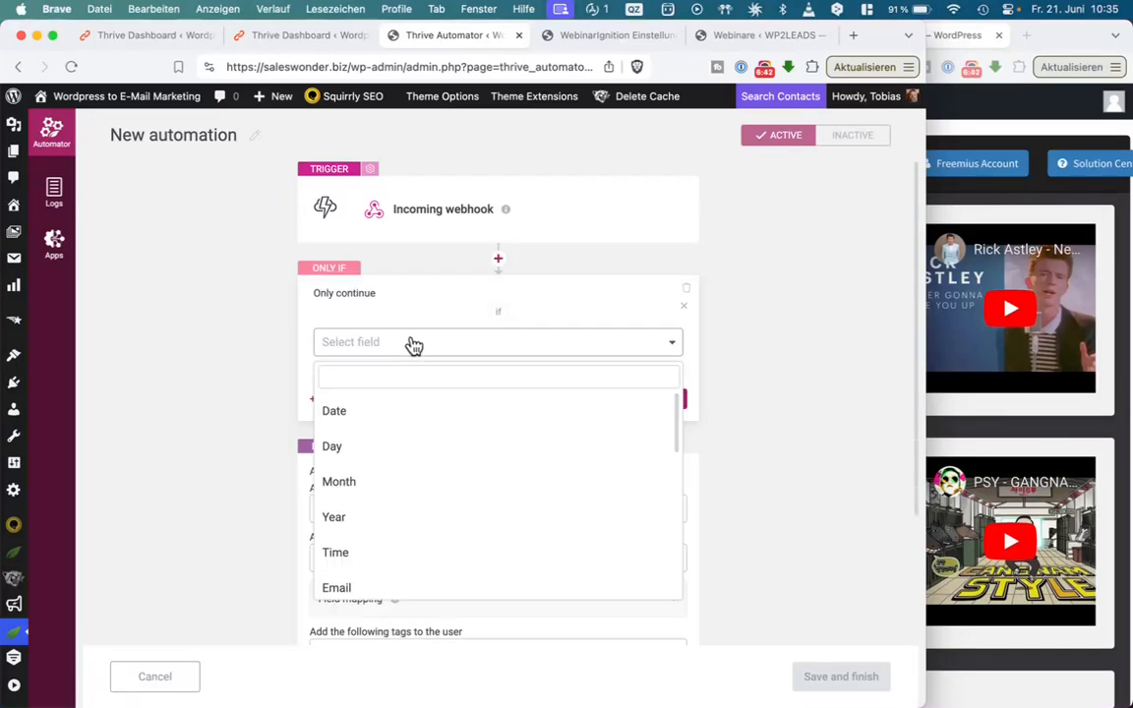
scroll(405, 447, down, 5)
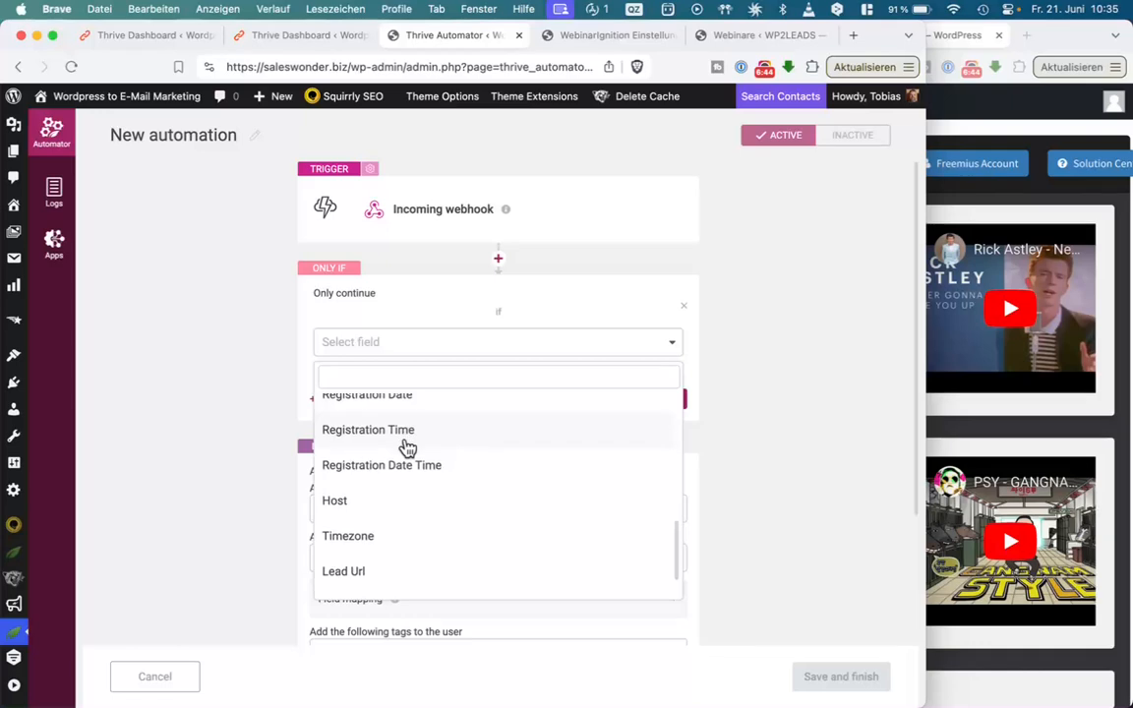
scroll(408, 448, down, 2)
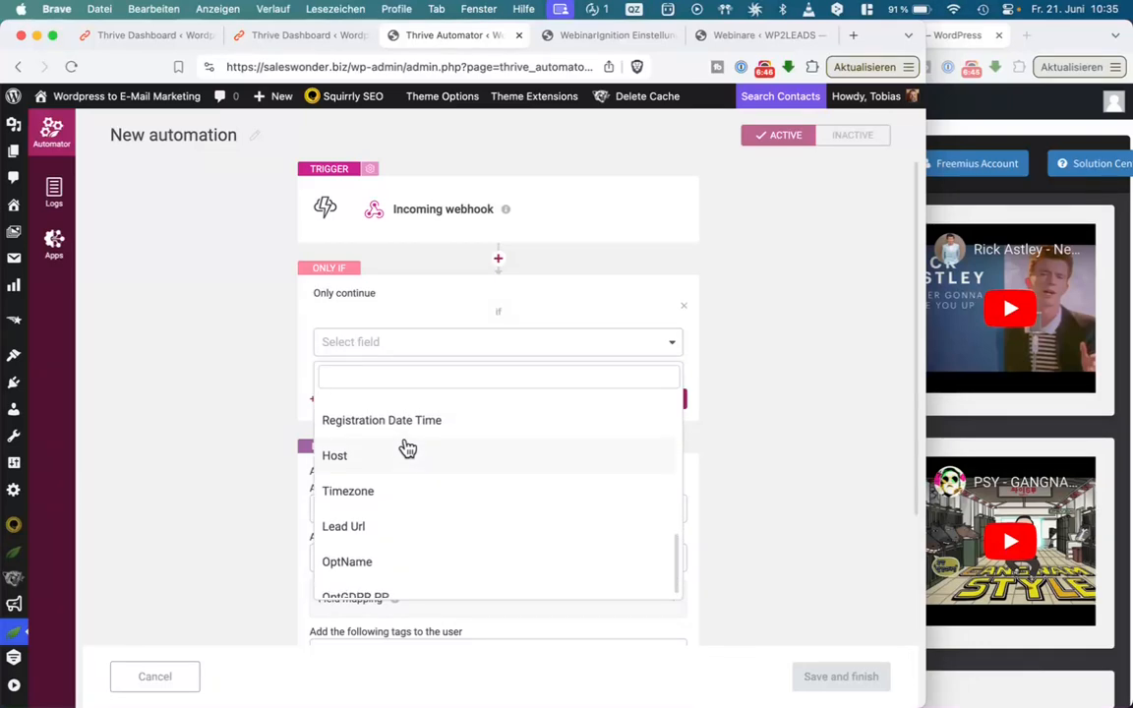
scroll(407, 448, down, 1)
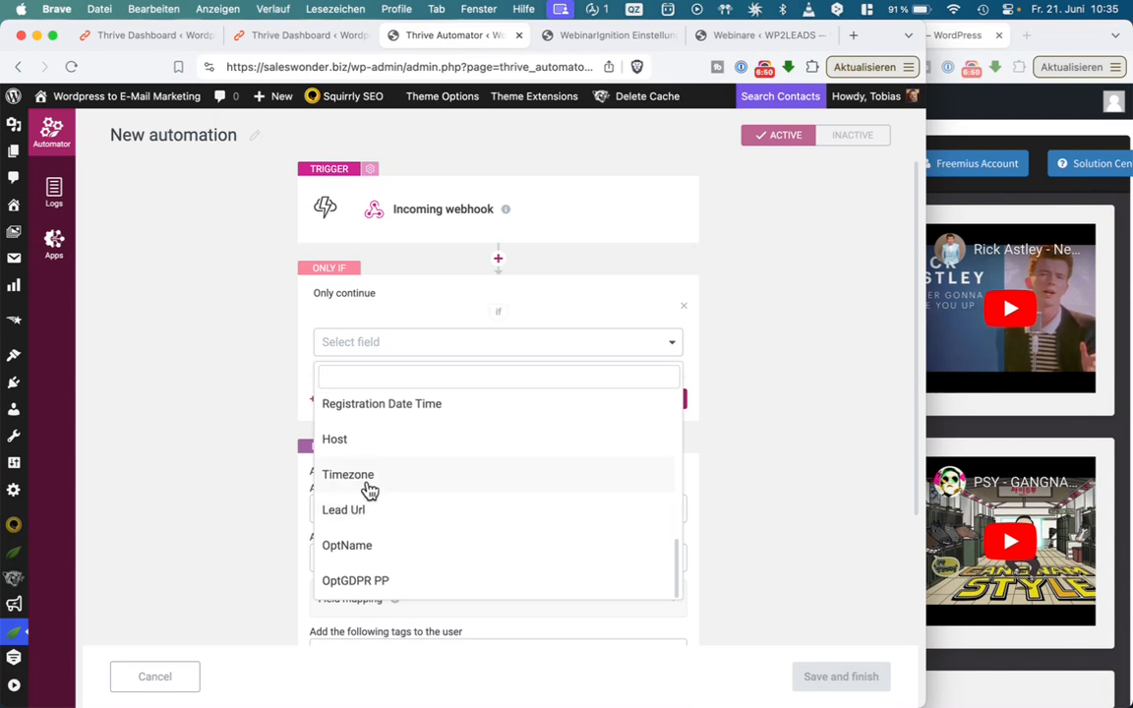
scroll(368, 492, up, 3)
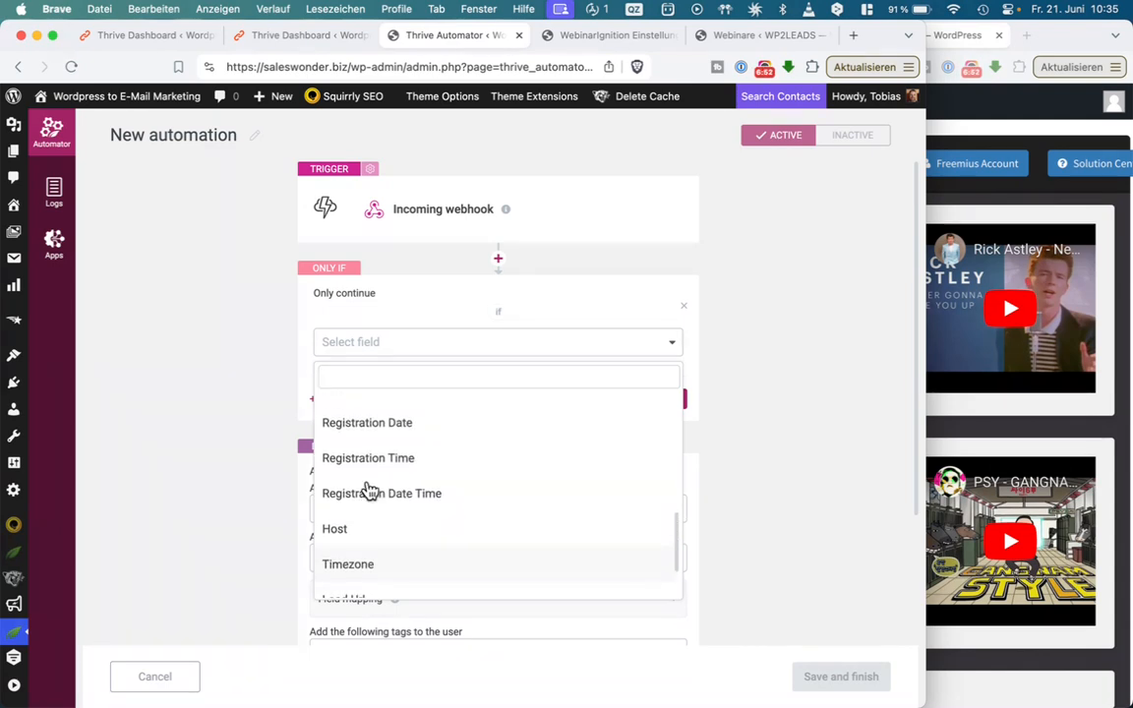
scroll(368, 492, up, 1)
scroll(369, 490, up, 4)
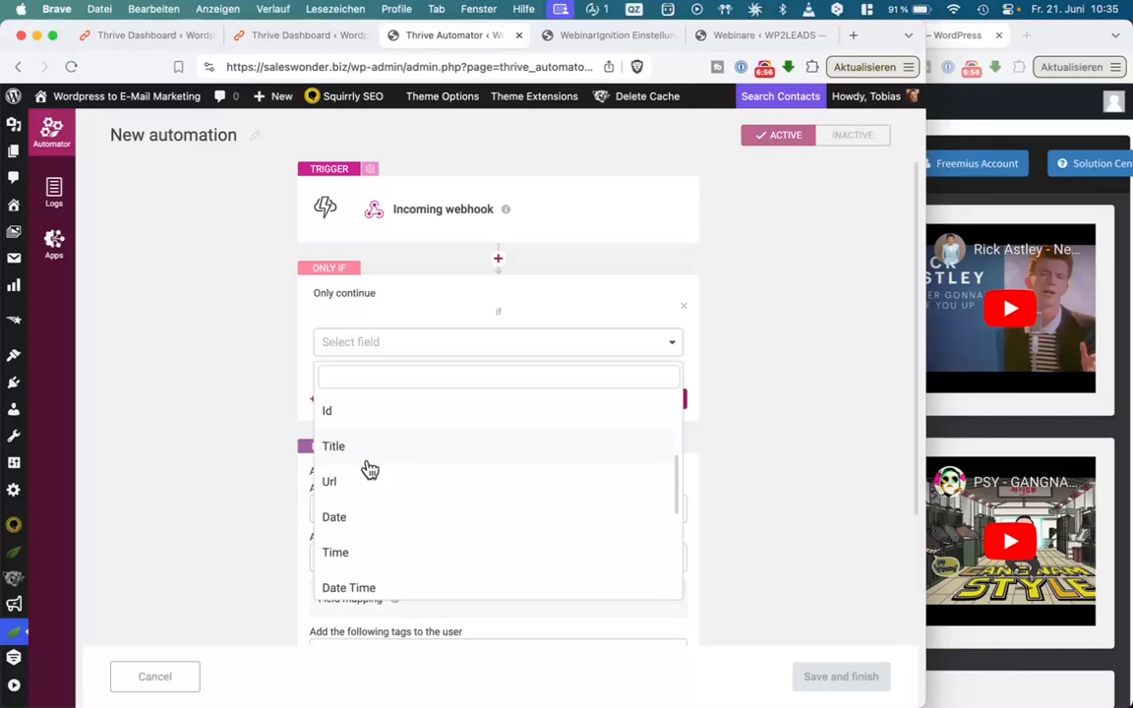
click(367, 461)
- Set the Title filter's condition to contains "woocommerce" and finish the filter
click(584, 342)
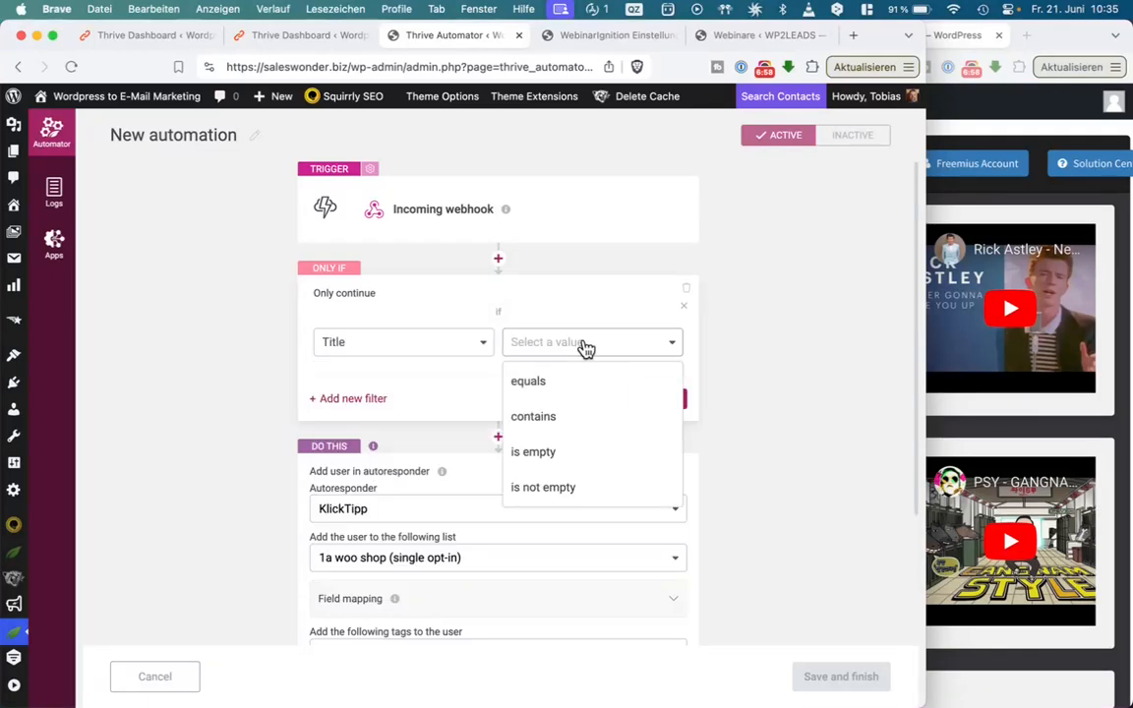
click(555, 414)
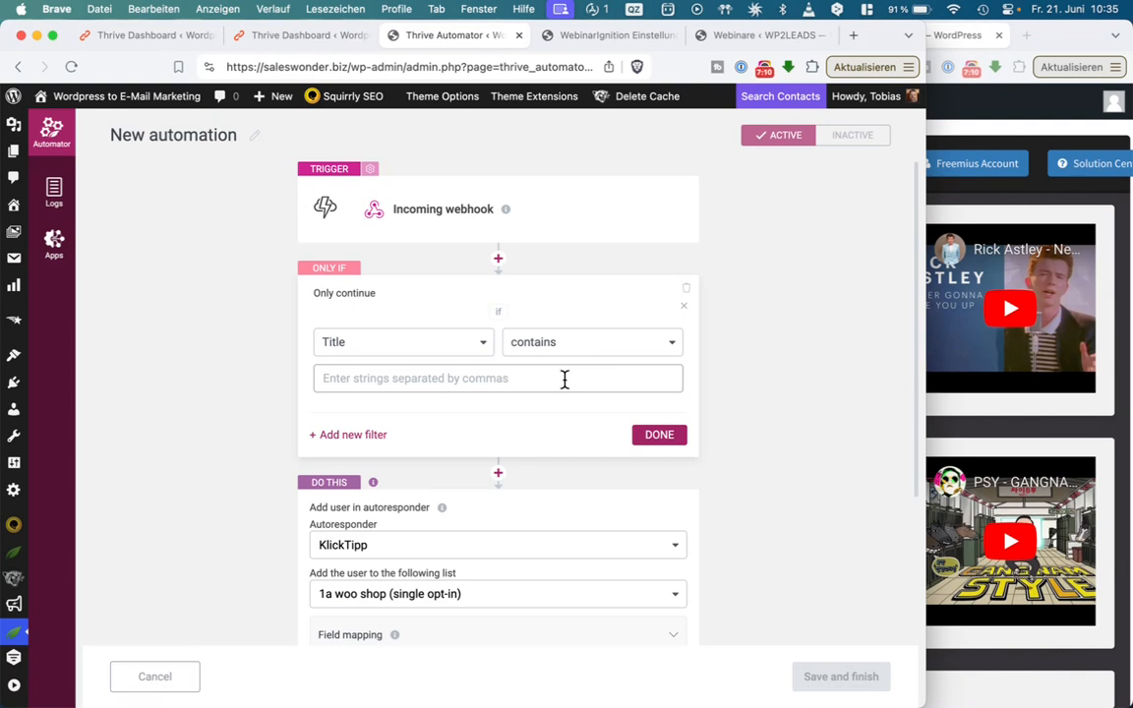
click(564, 379)
text(w)
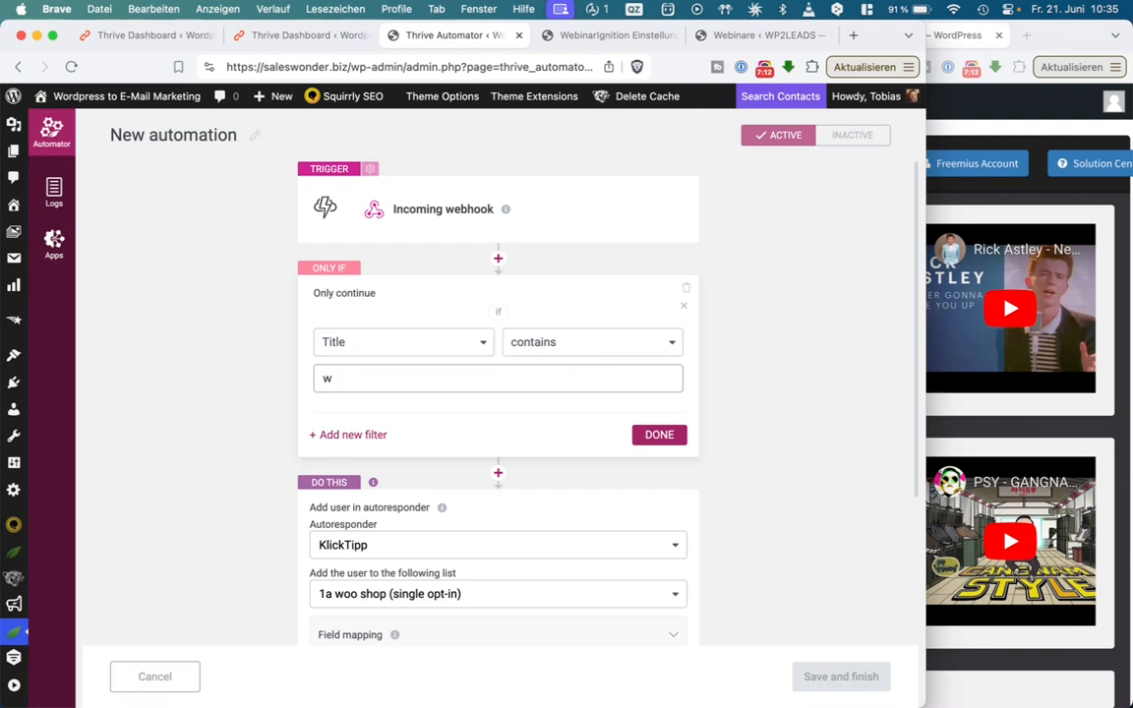
text(oocommerce)
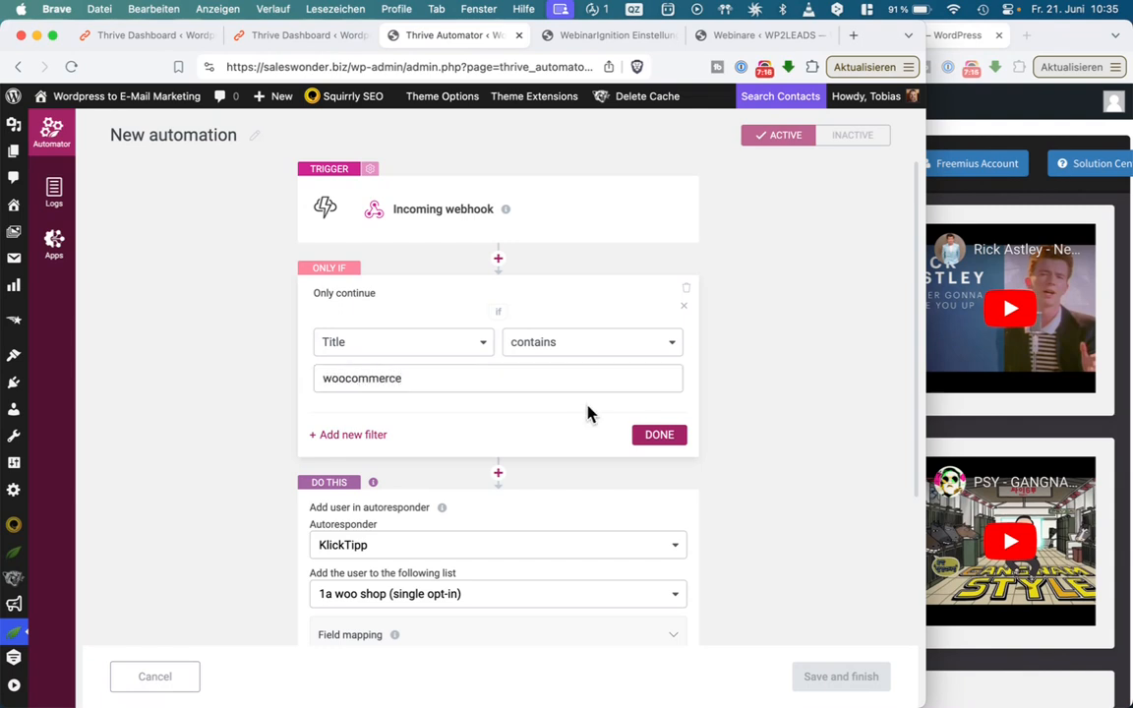
click(658, 435)
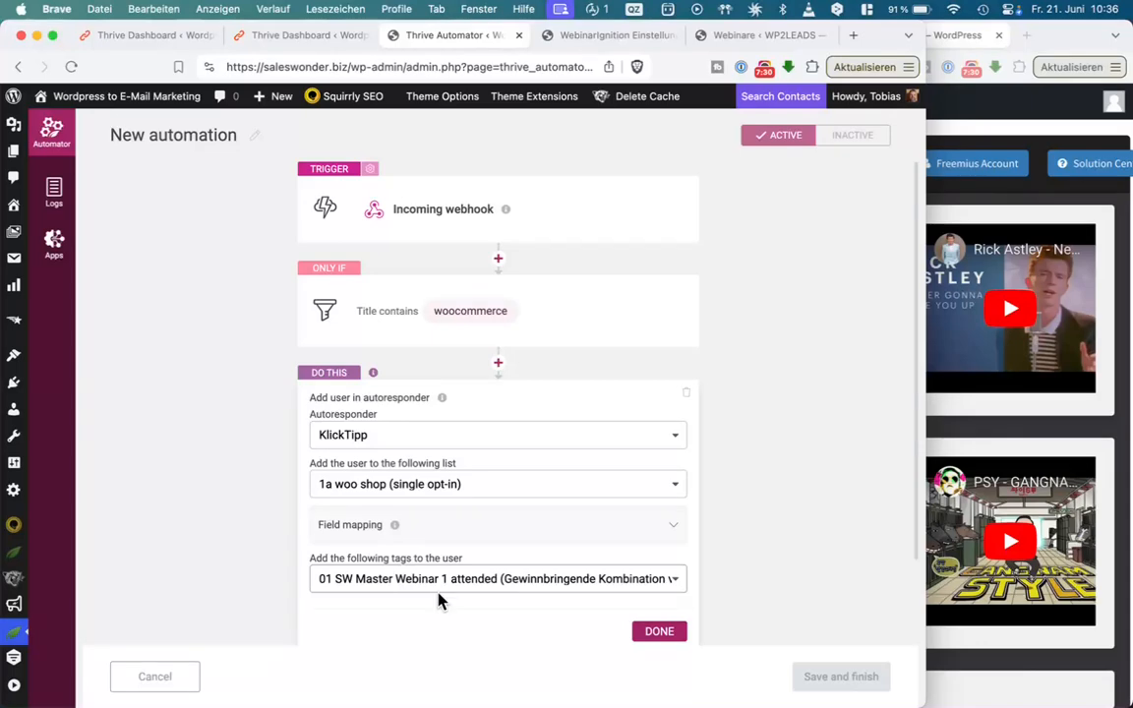
- Search the autoresponder action's available tags for "gewinn" to check how the webinar title is written
click(526, 577)
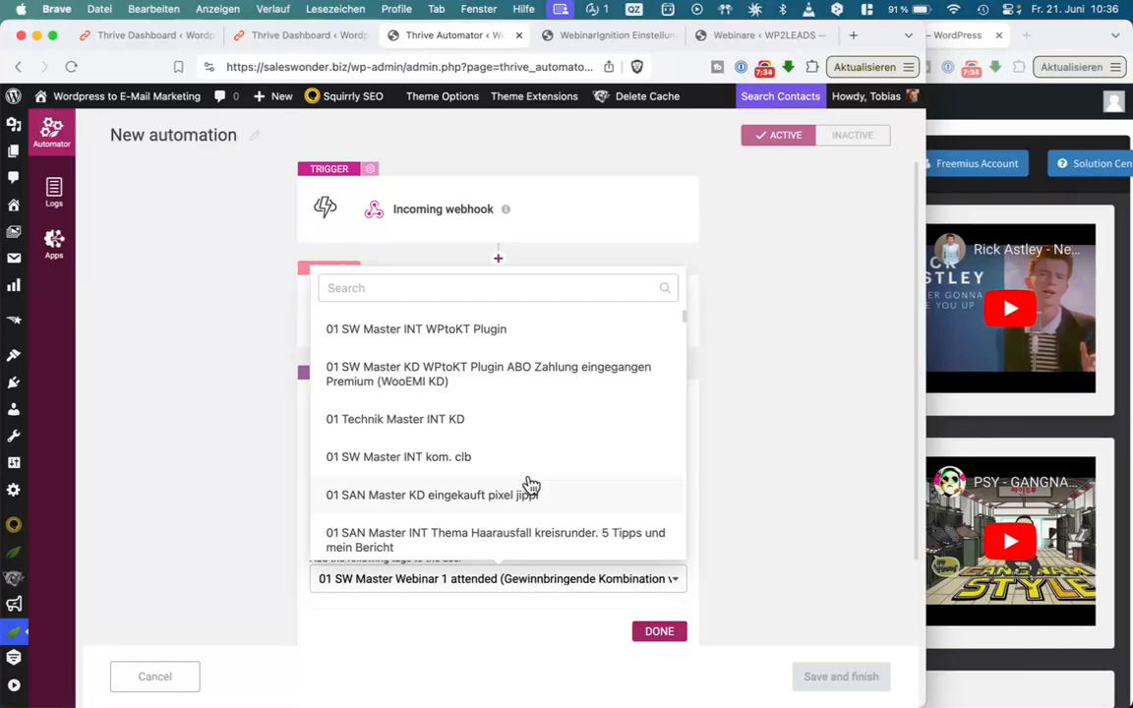
click(505, 289)
text(gwe)
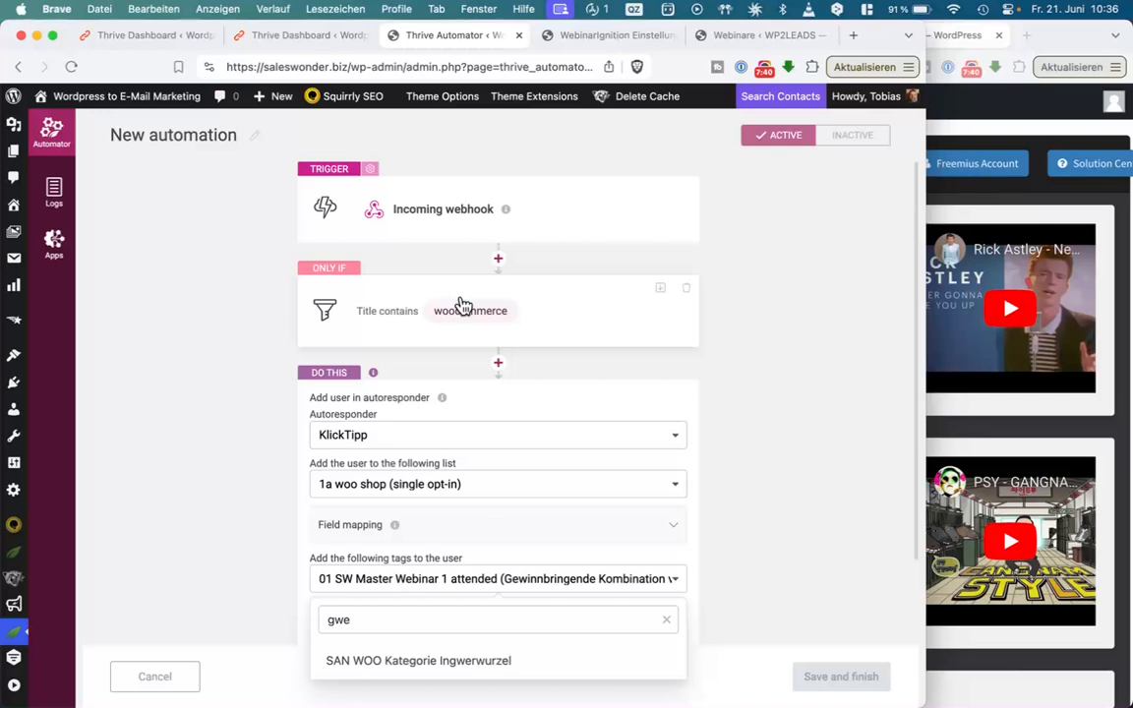
key(BackSpace)
key(BackSpace)
text(ewinn)
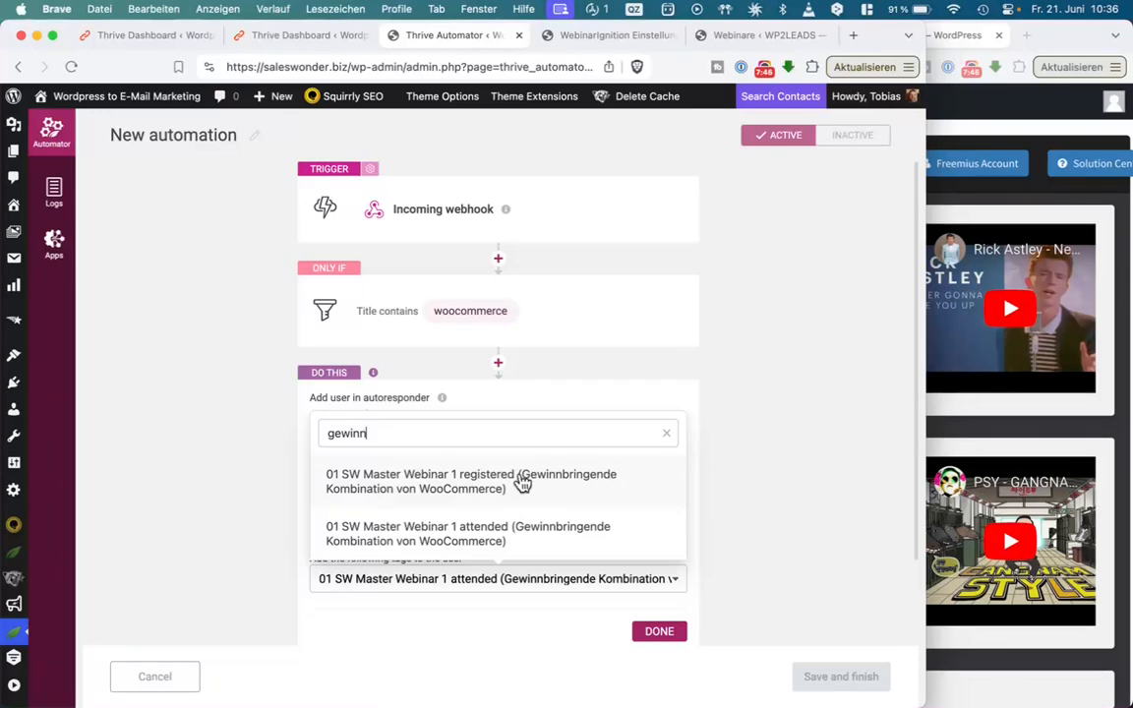
click(439, 387)
- Correct the capitalization of the Title filter's text to "WooCommerce" and finish the filter
click(462, 327)
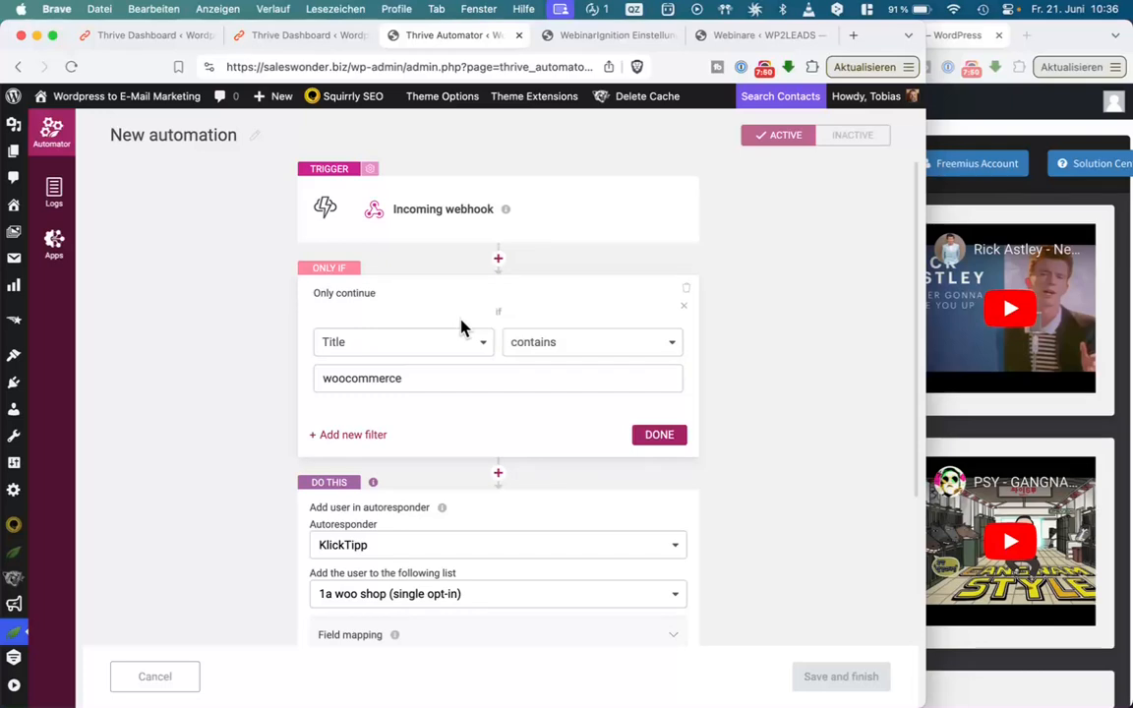
text(W)
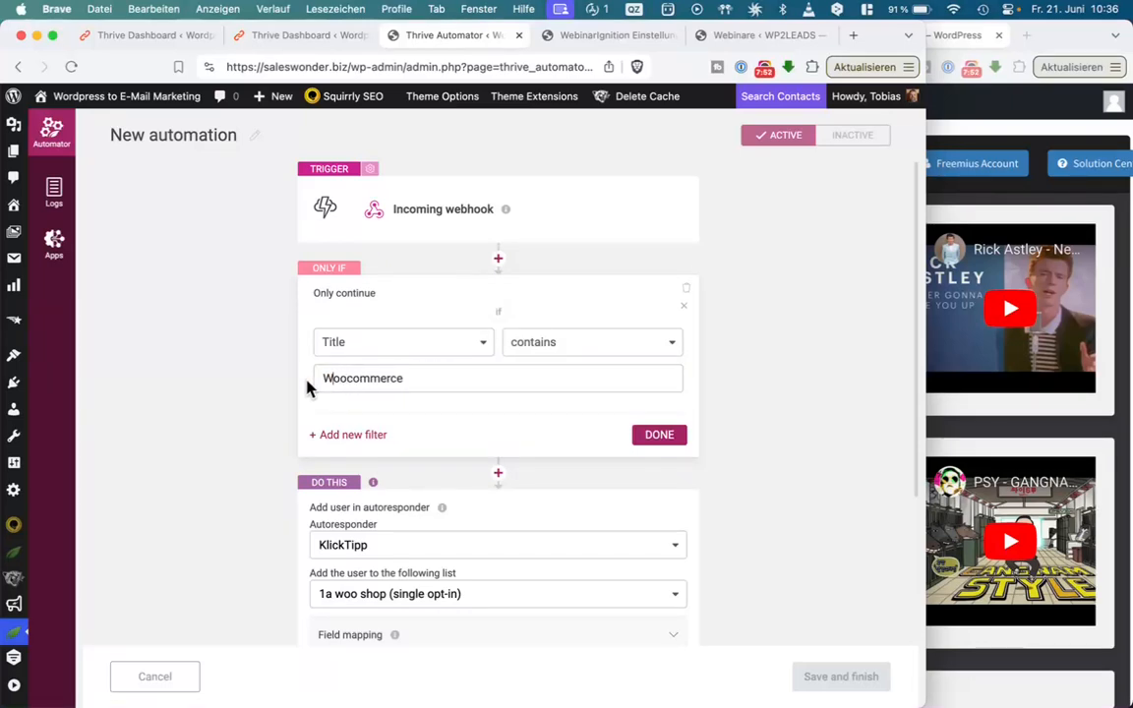
click(352, 380)
key(BackSpace)
text(C)
click(673, 439)
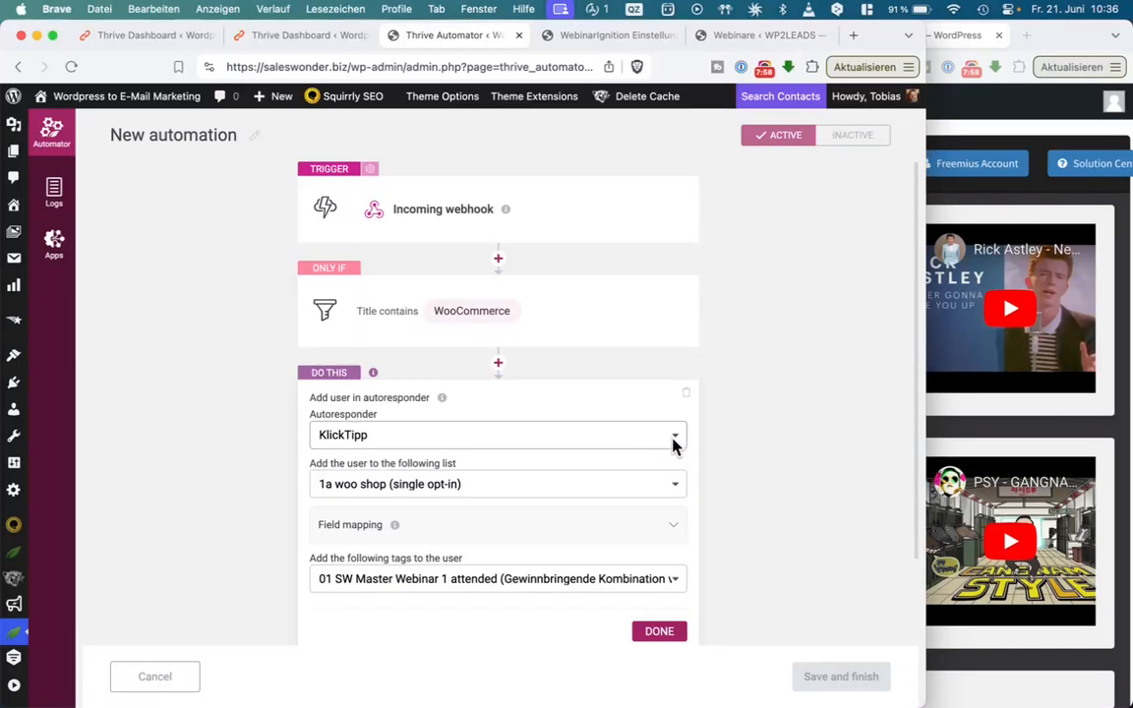
- Insert a second filter between the incoming webhook trigger and the WooCommerce filter, with Title as its field
click(497, 259)
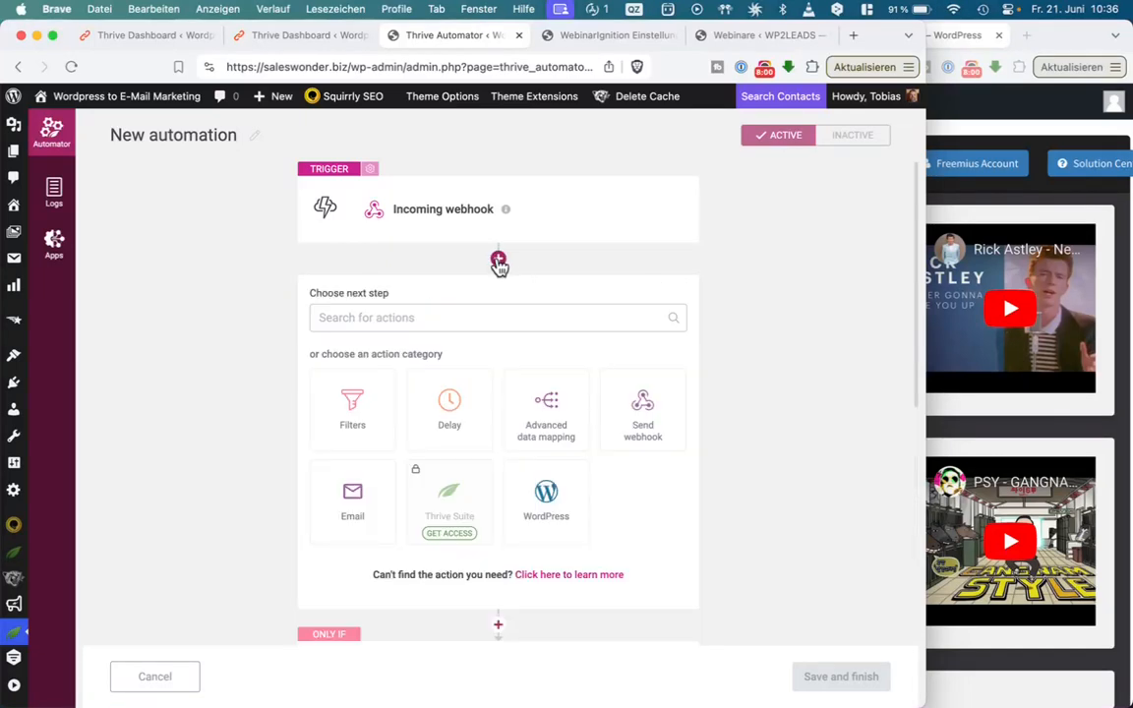
click(393, 421)
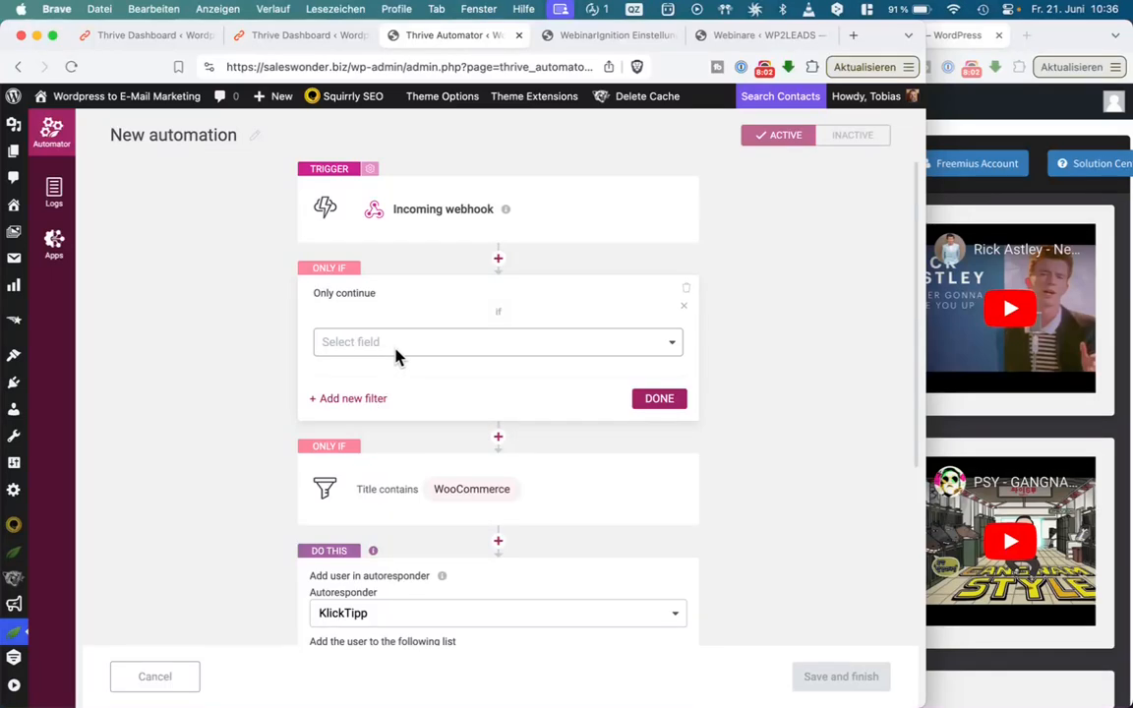
click(458, 350)
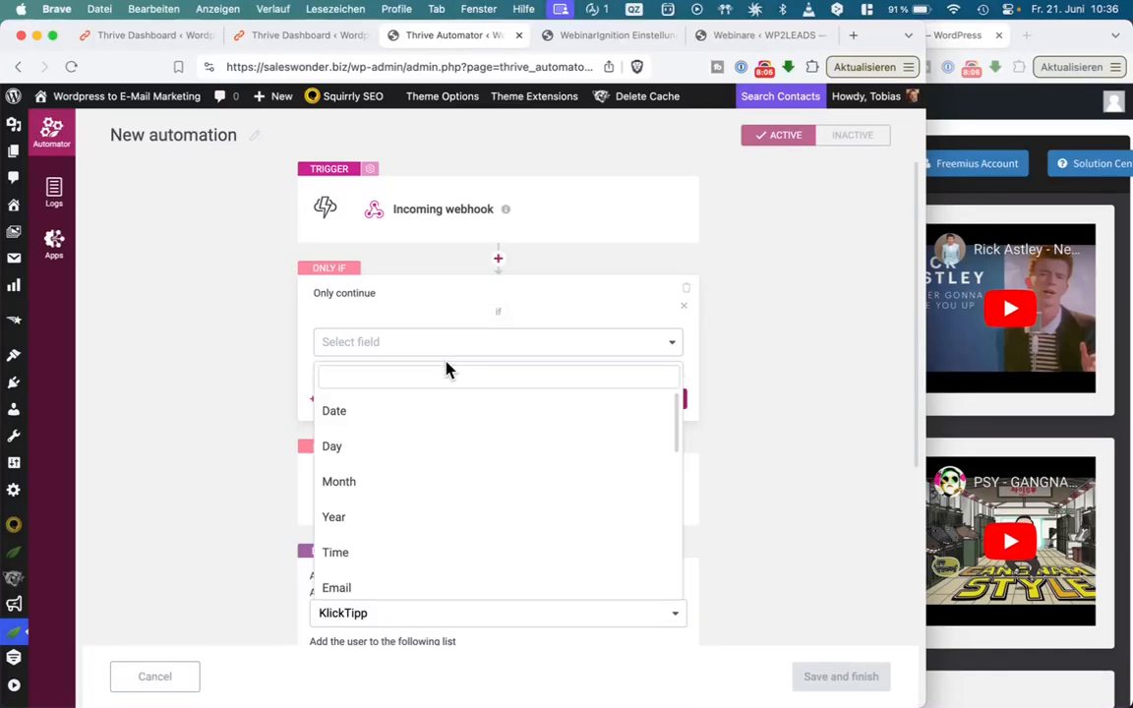
scroll(372, 549, down, 4)
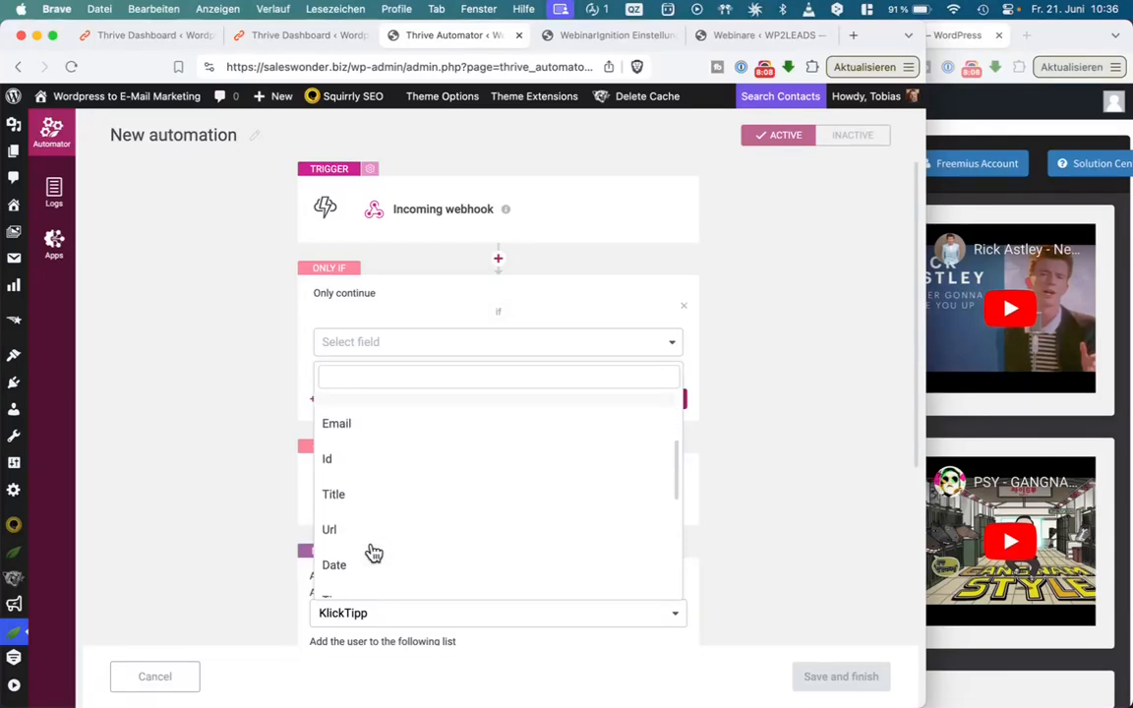
click(376, 500)
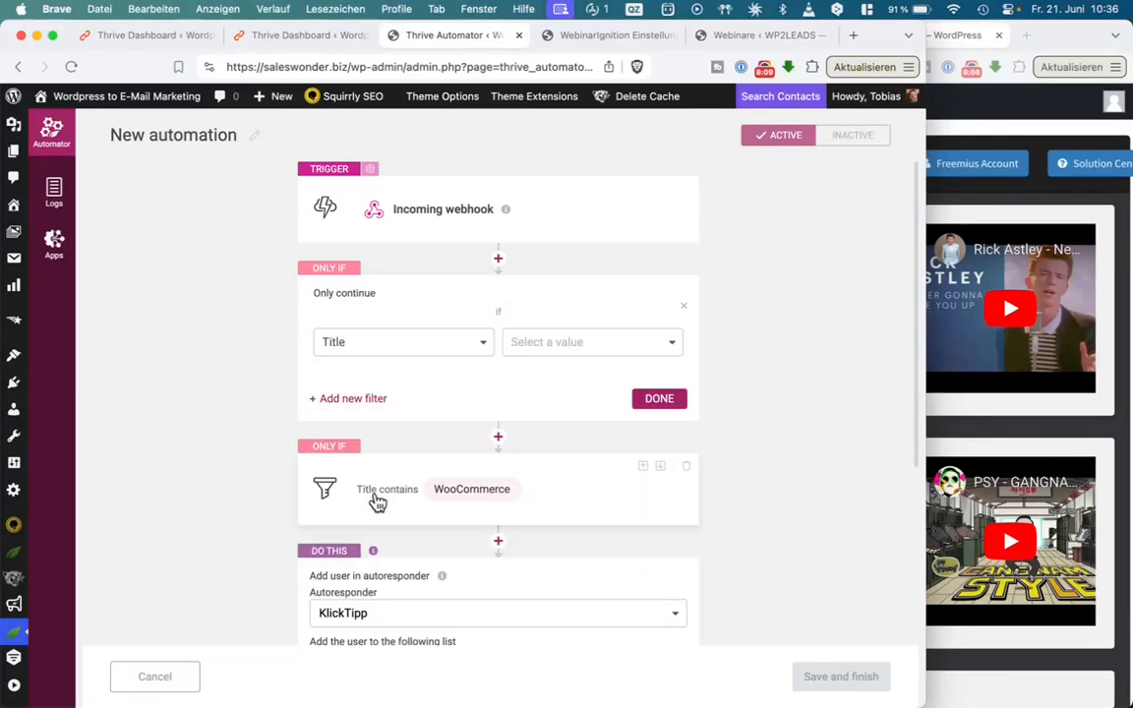
- Set the new Title filter's condition to contains, enter the person's first name as its text, and finish the filter with only that condition
click(539, 354)
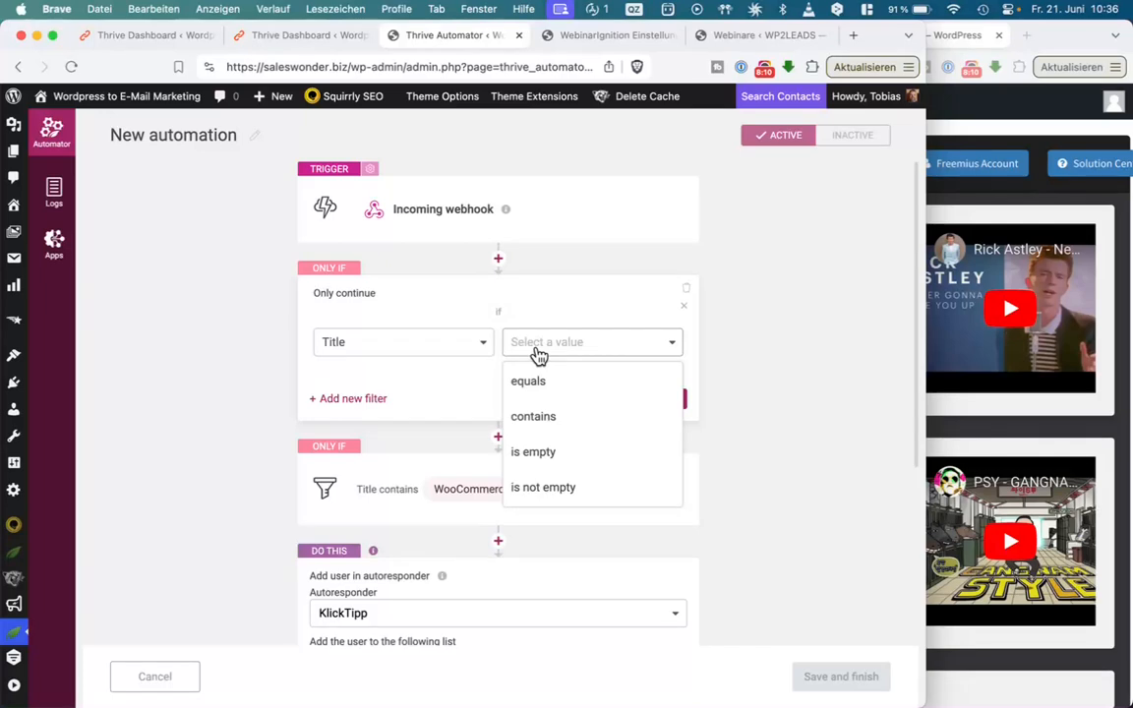
click(532, 418)
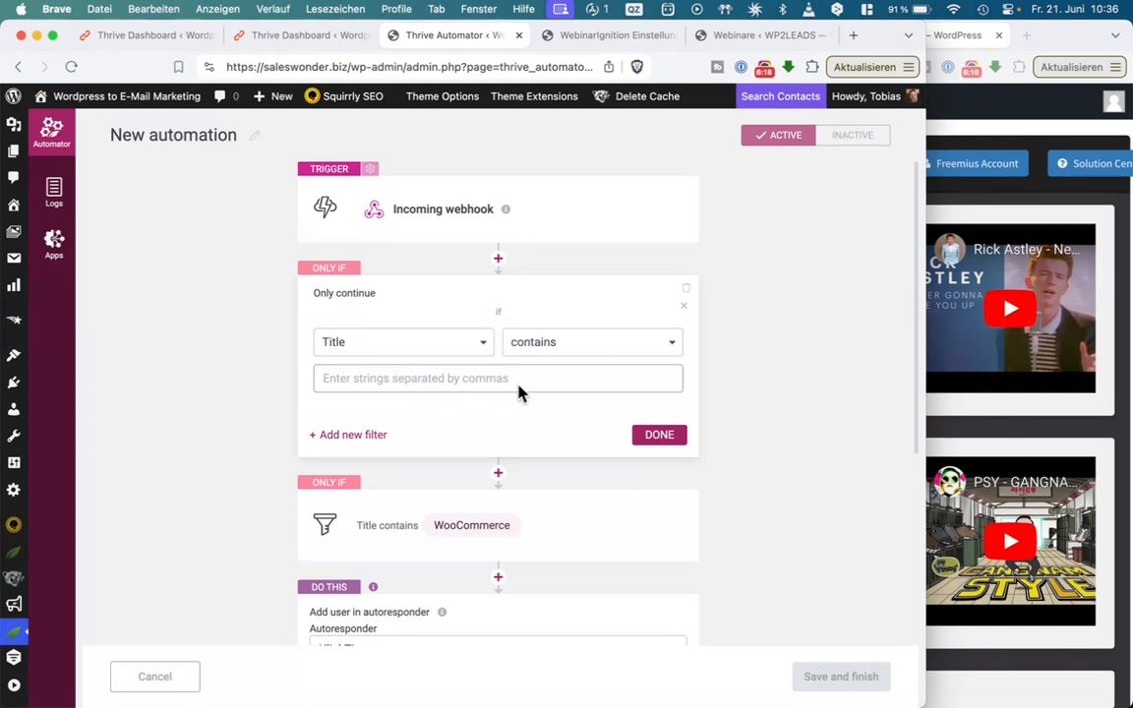
text(Tobias)
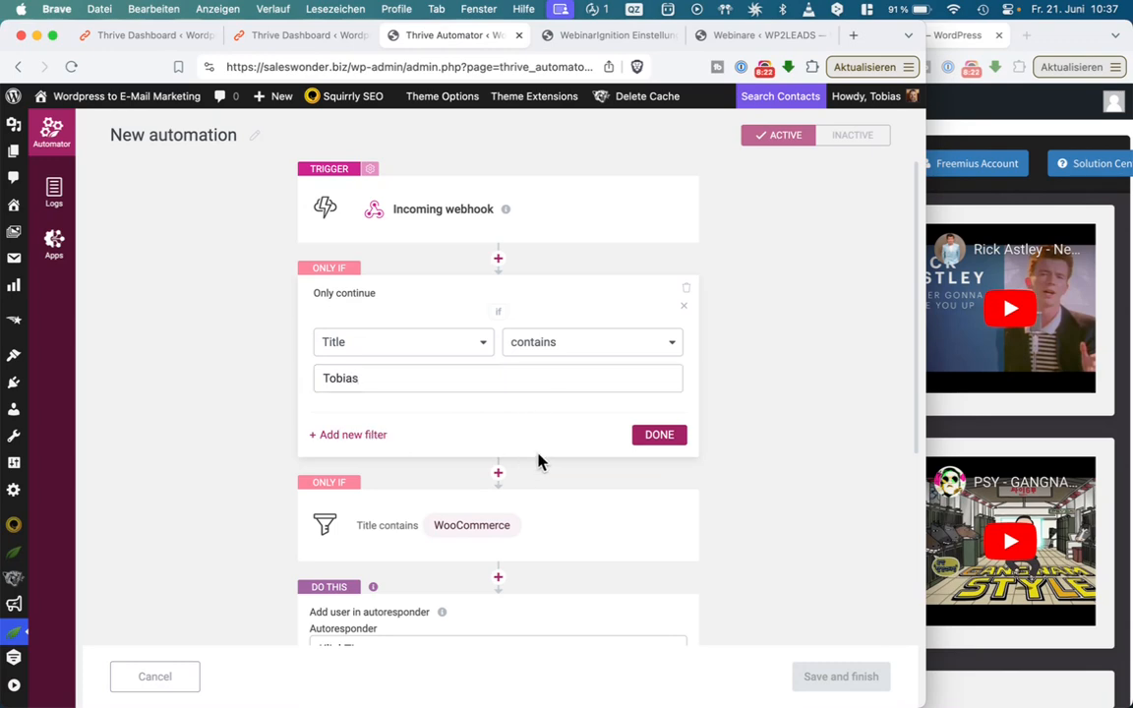
click(372, 440)
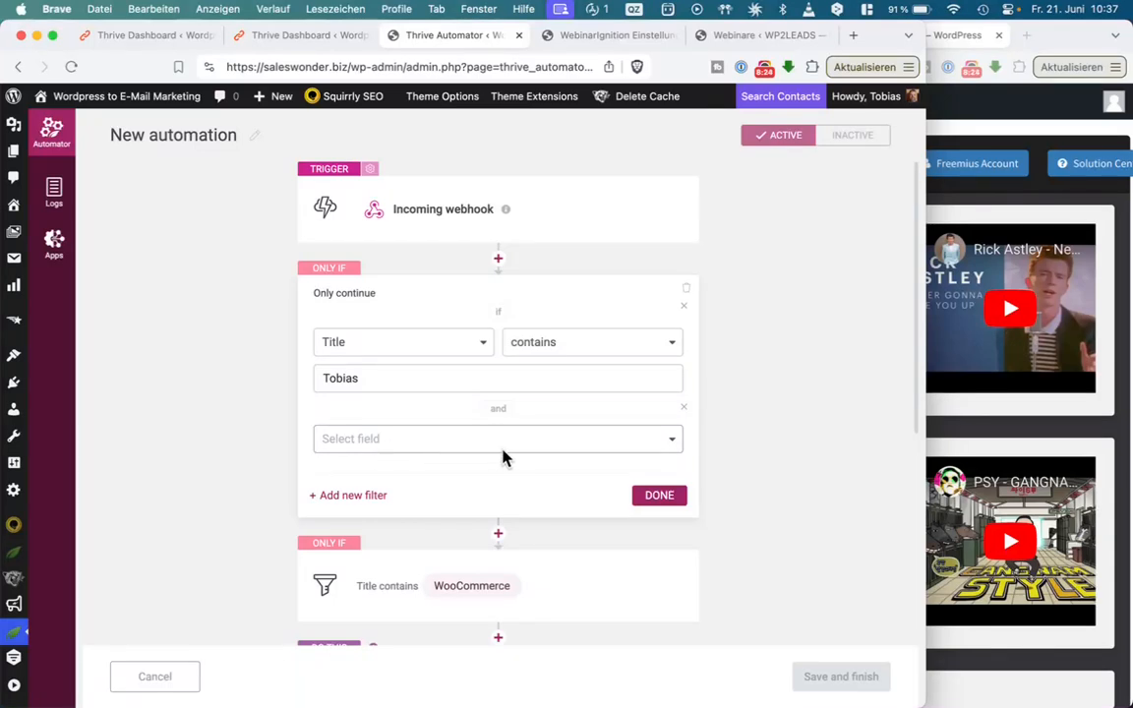
click(684, 407)
click(537, 447)
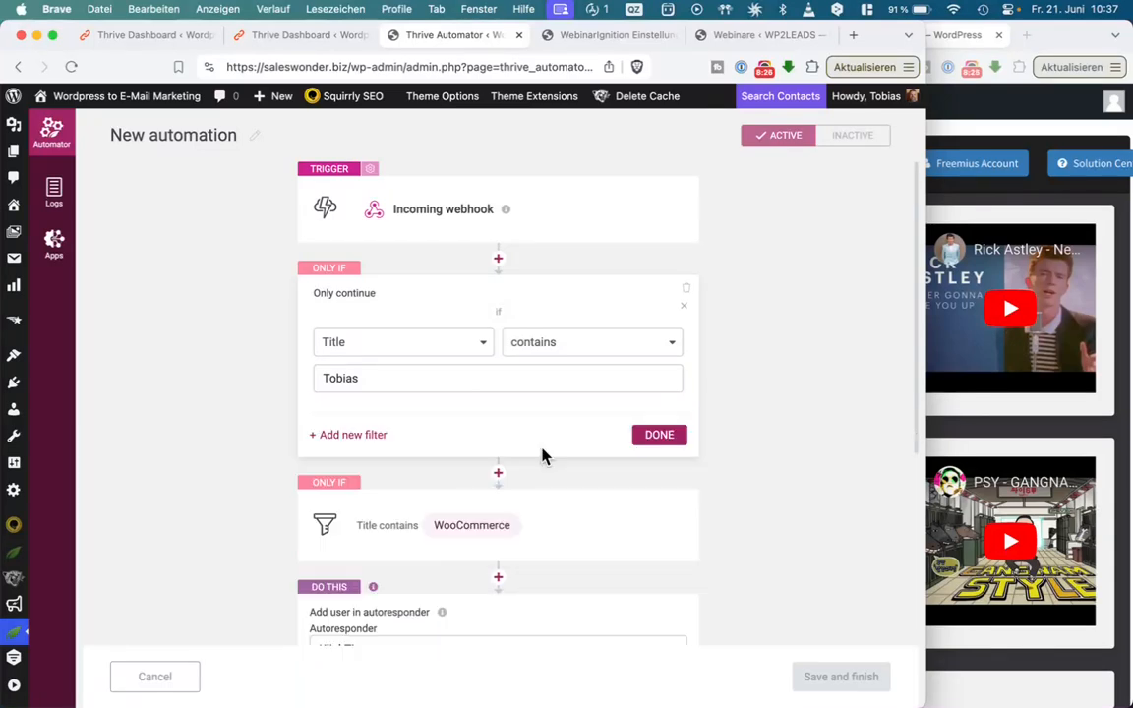
click(653, 440)
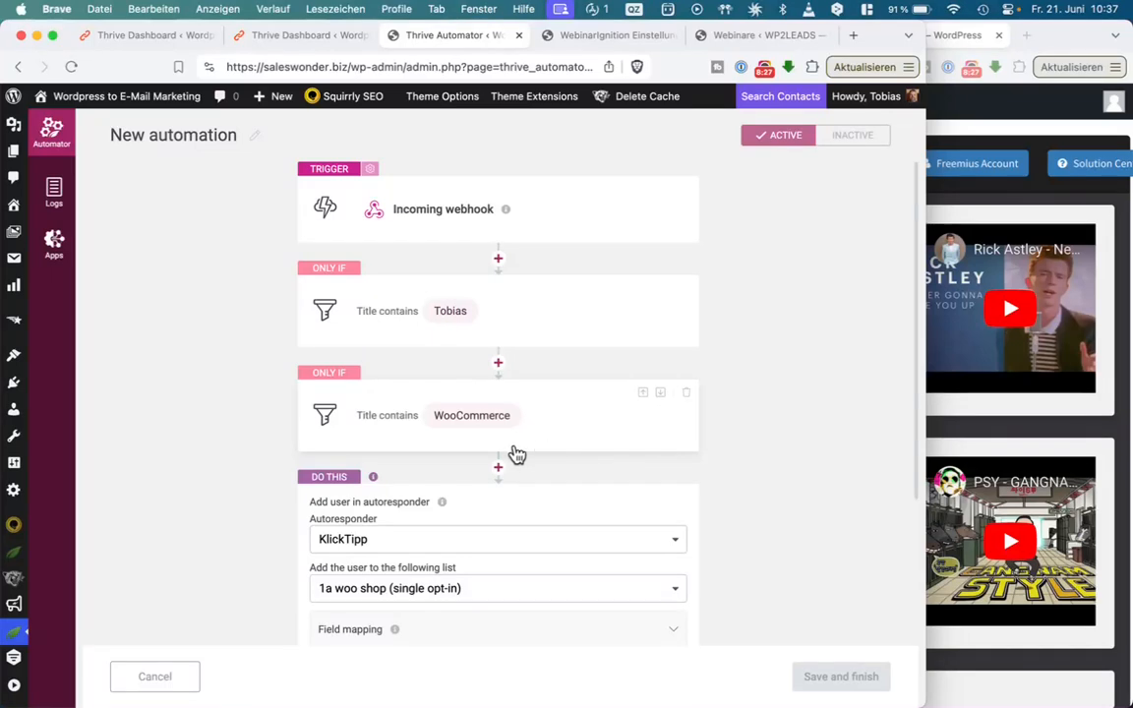
- Insert an Add user in autoresponder action between the two filters and choose KlickTipp as its autoresponder
click(498, 364)
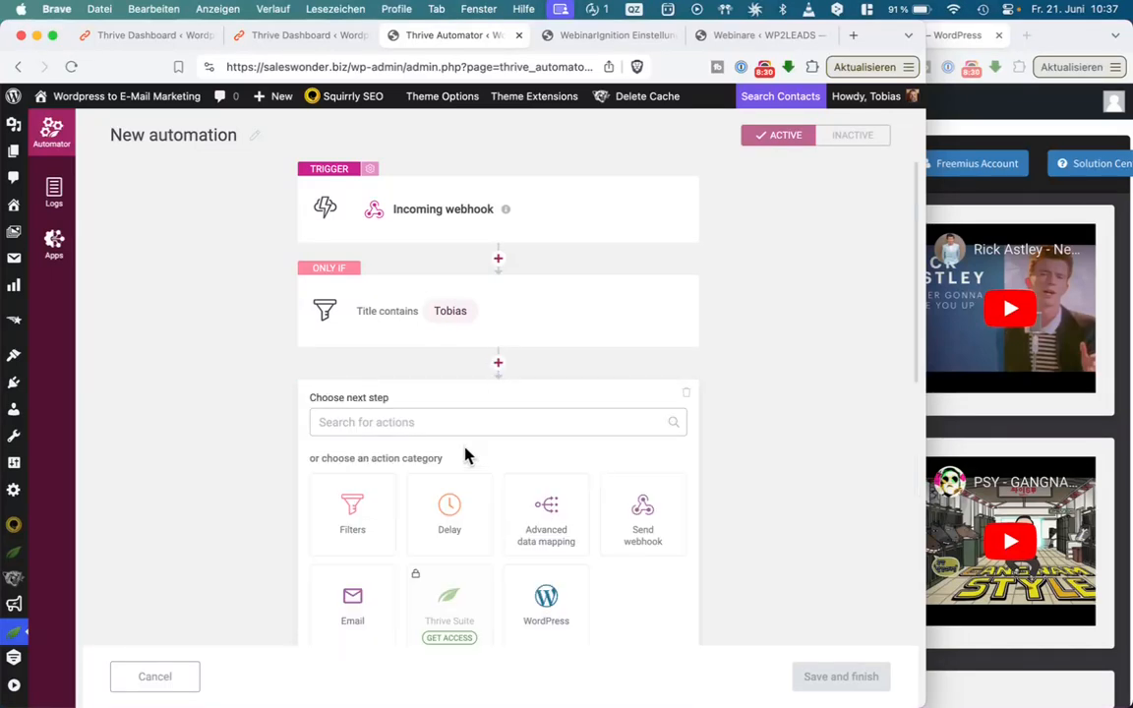
click(362, 585)
click(434, 558)
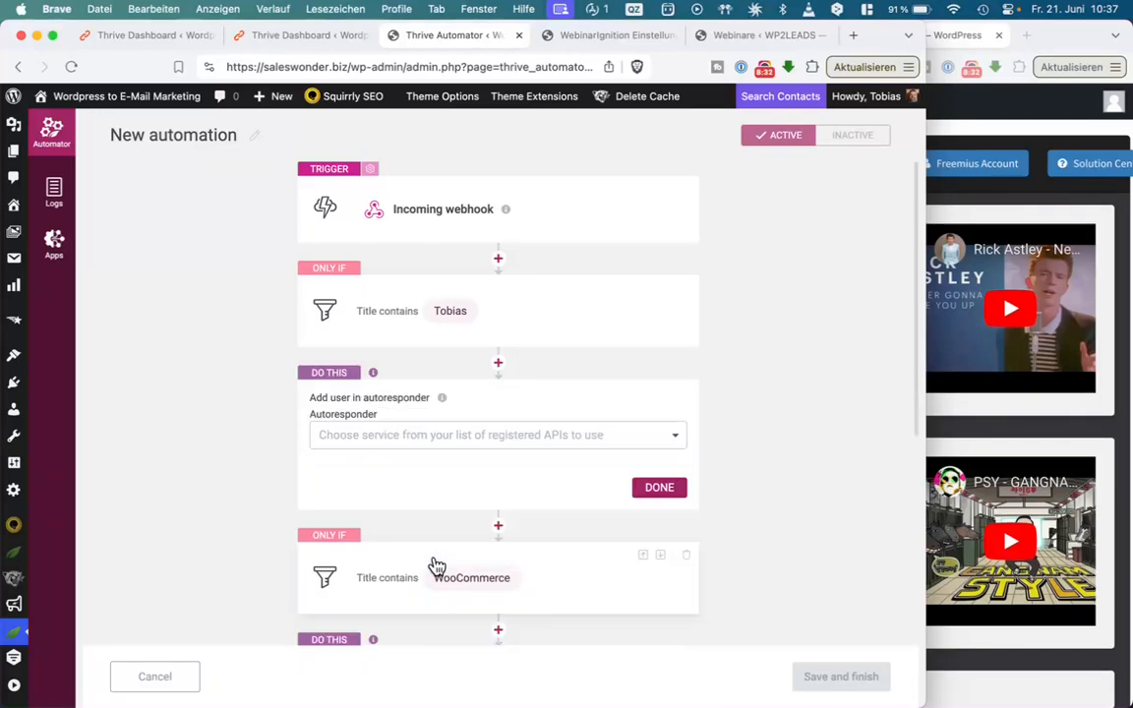
click(460, 440)
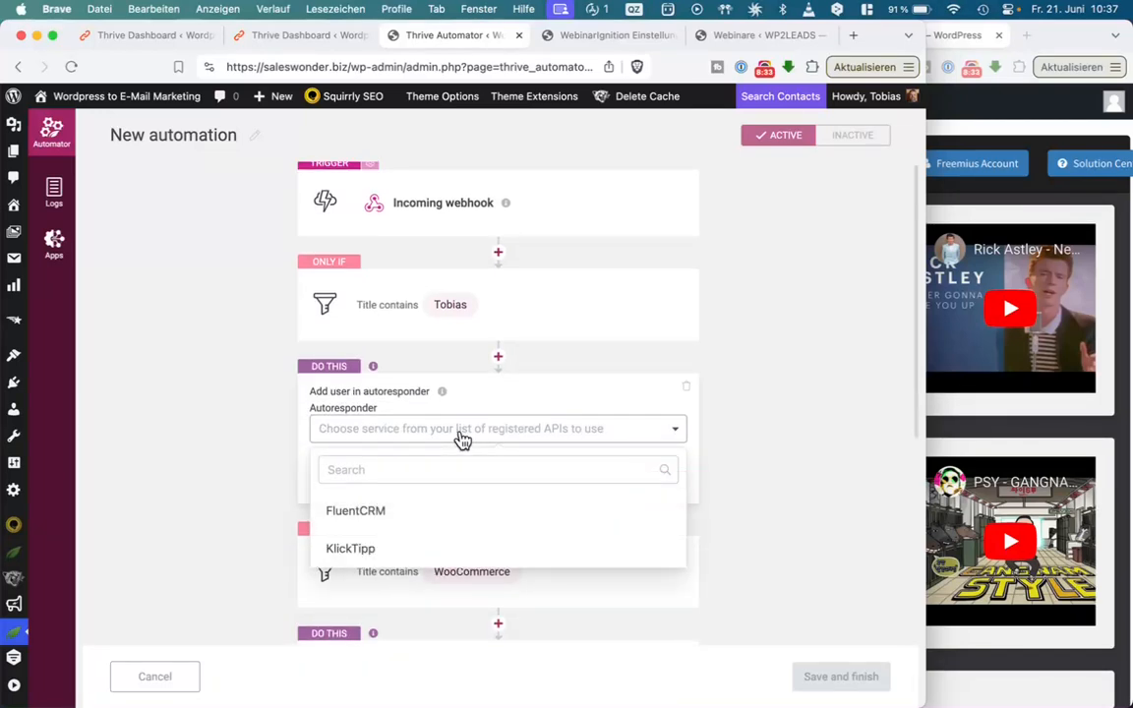
click(403, 543)
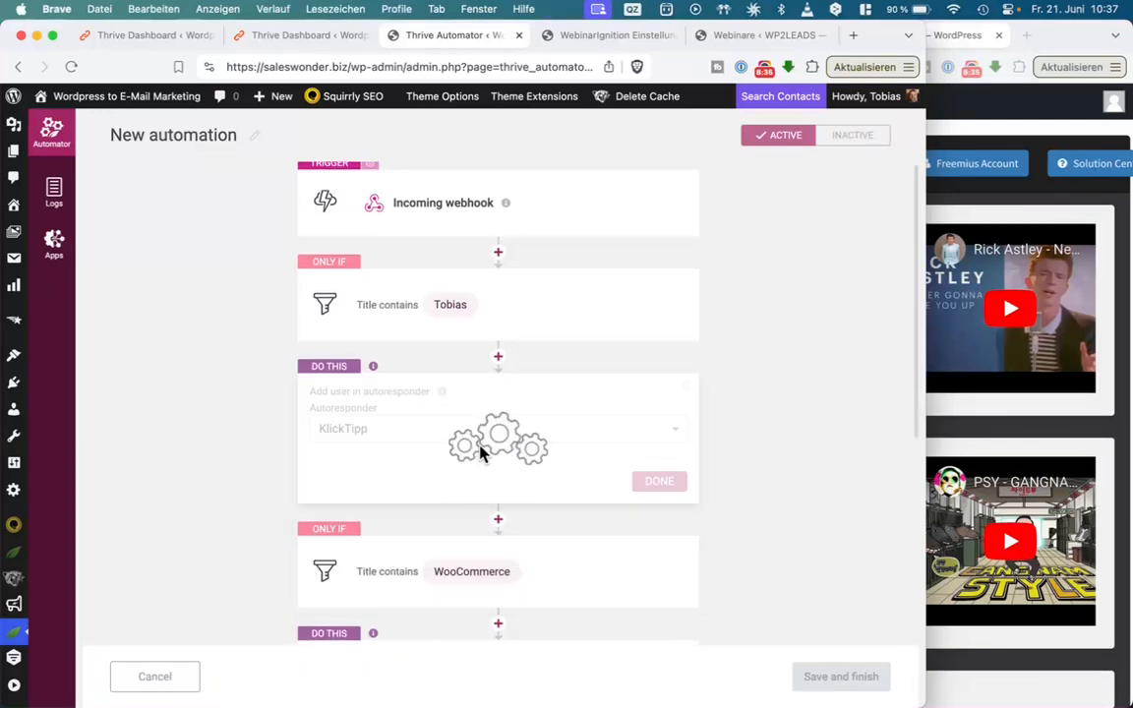
- Set the new autoresponder action to add the user to the list 1a woo shop (single opt-in)
scroll(481, 450, down, 2)
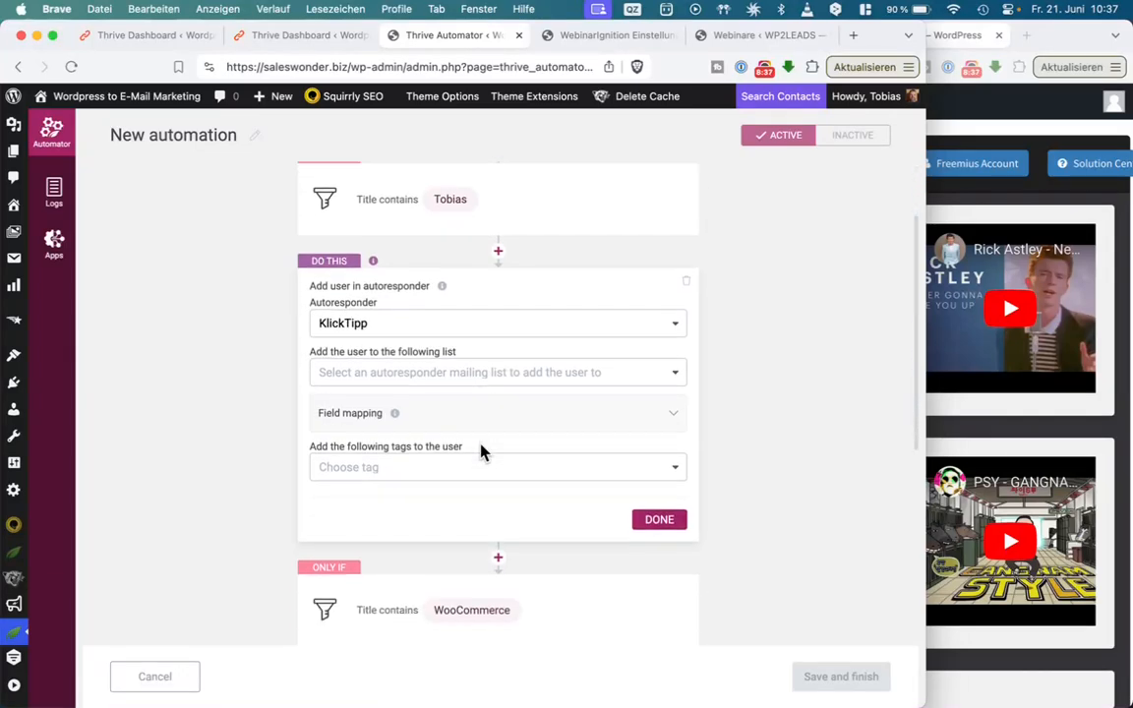
click(487, 384)
click(452, 490)
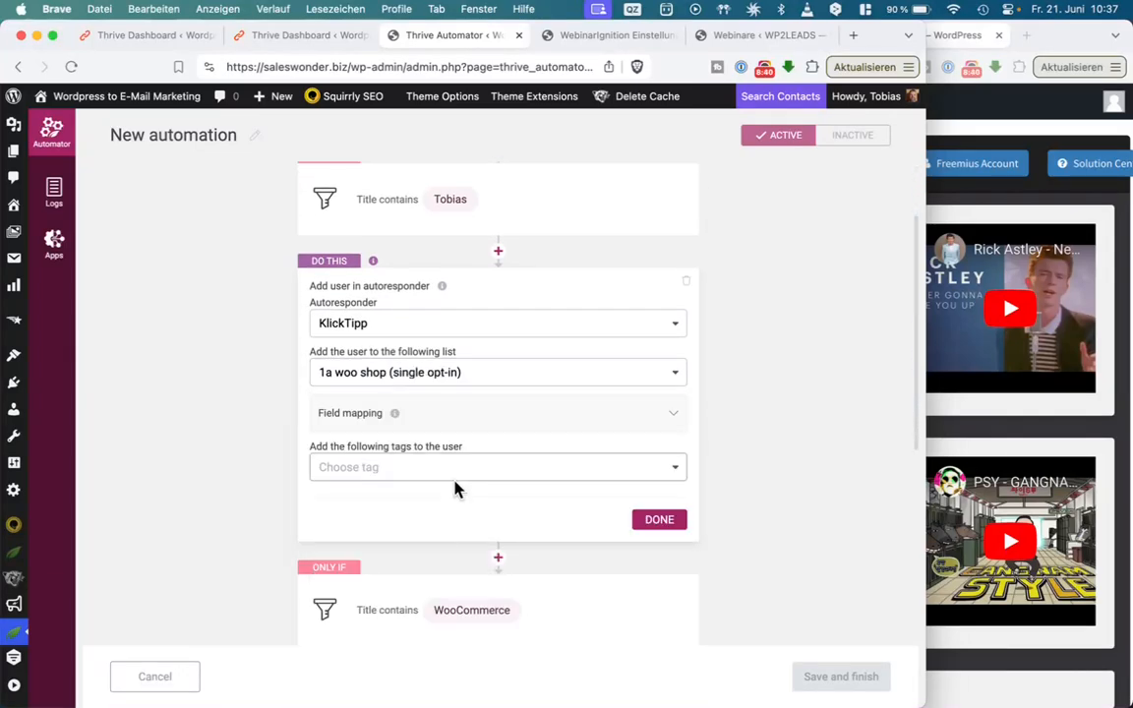
- Assign the tag 01 SW Master INT WPtoKT Plugin in the new KlickTipp autoresponder action and finish that action
click(456, 478)
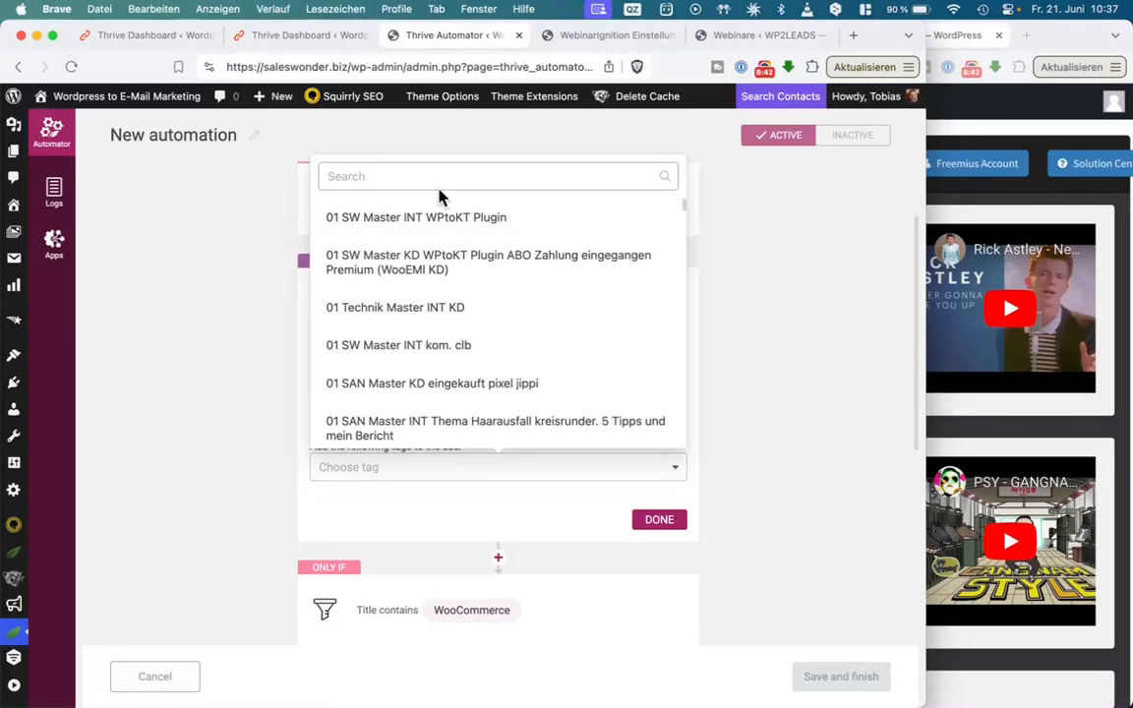
click(435, 220)
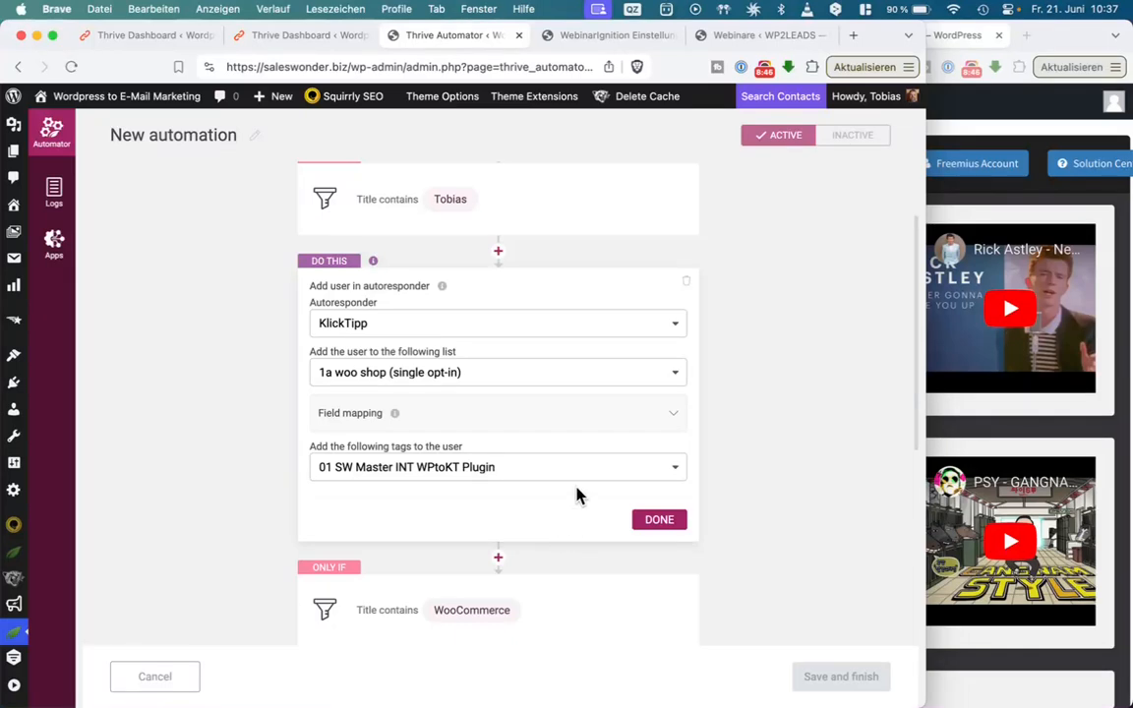
scroll(578, 495, up, 2)
scroll(579, 495, down, 5)
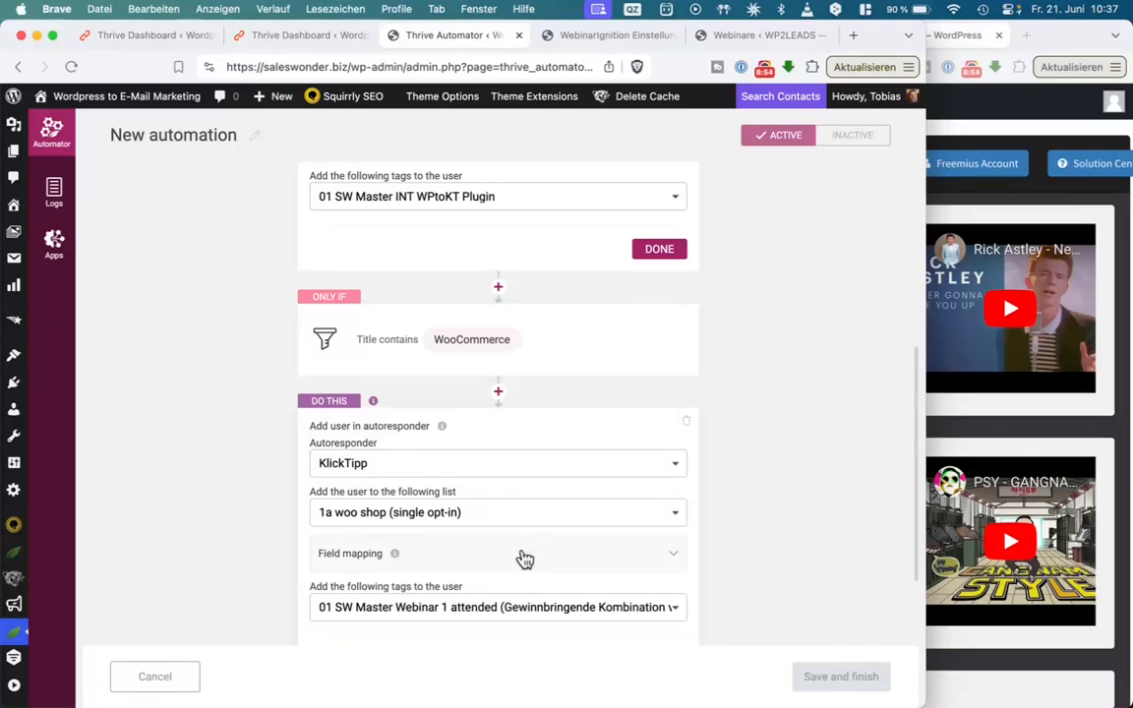
scroll(497, 593, up, 5)
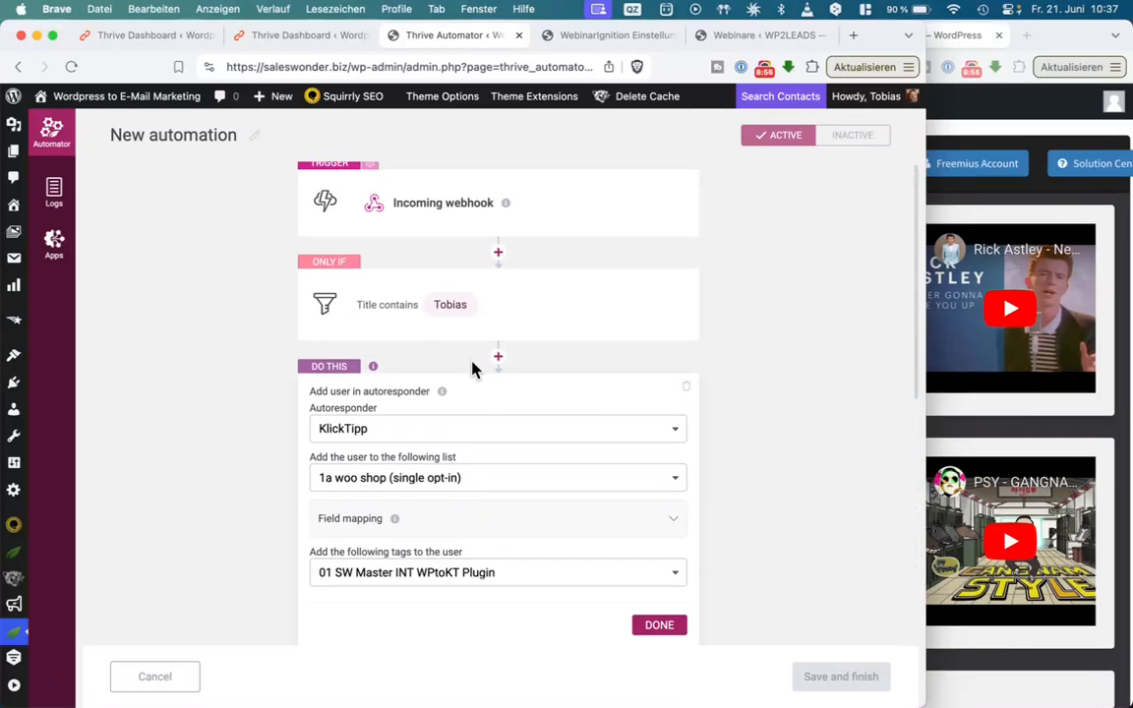
scroll(462, 533, down, 2)
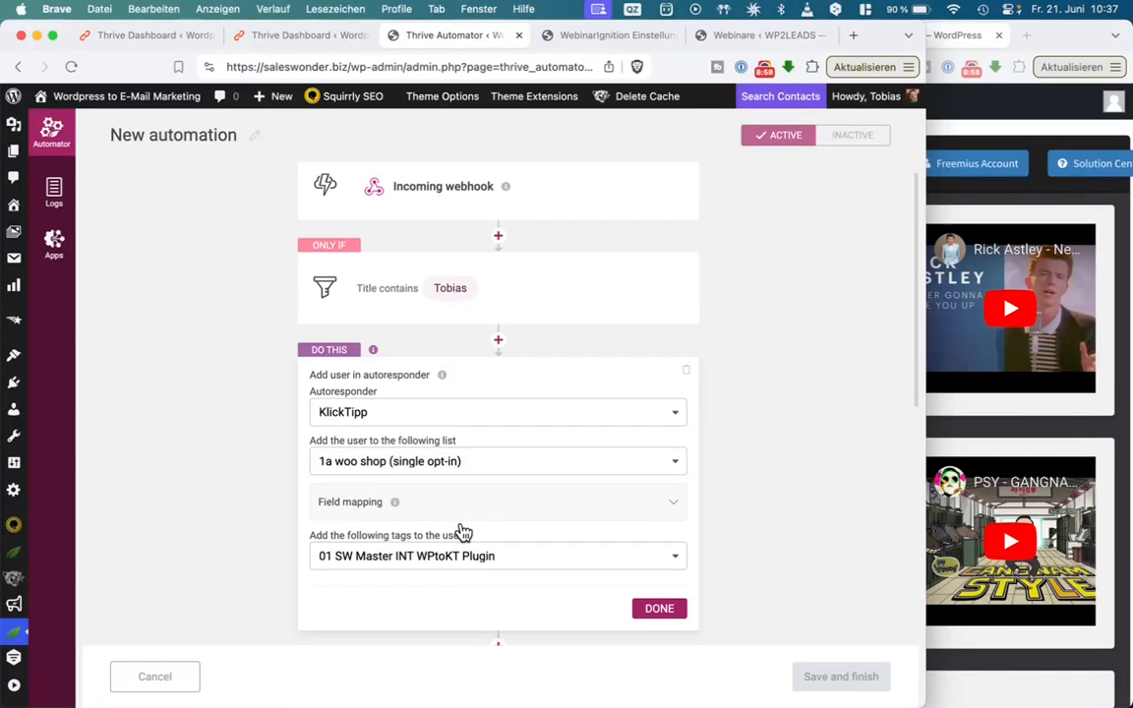
scroll(462, 531, down, 1)
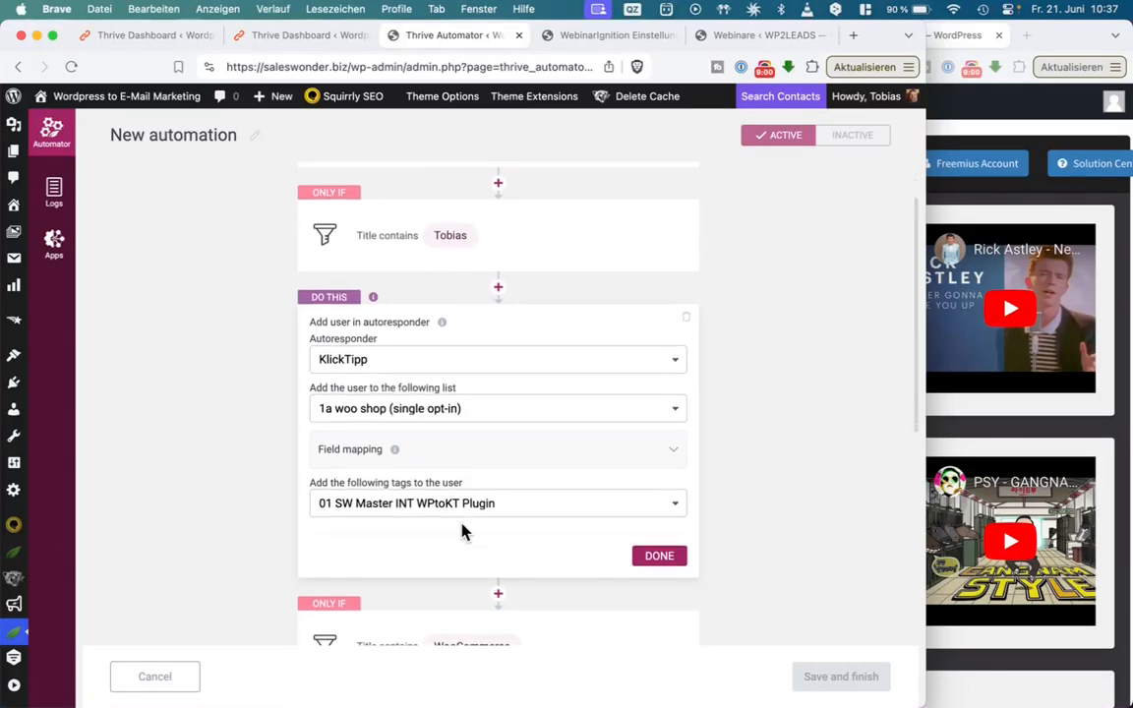
scroll(462, 533, up, 1)
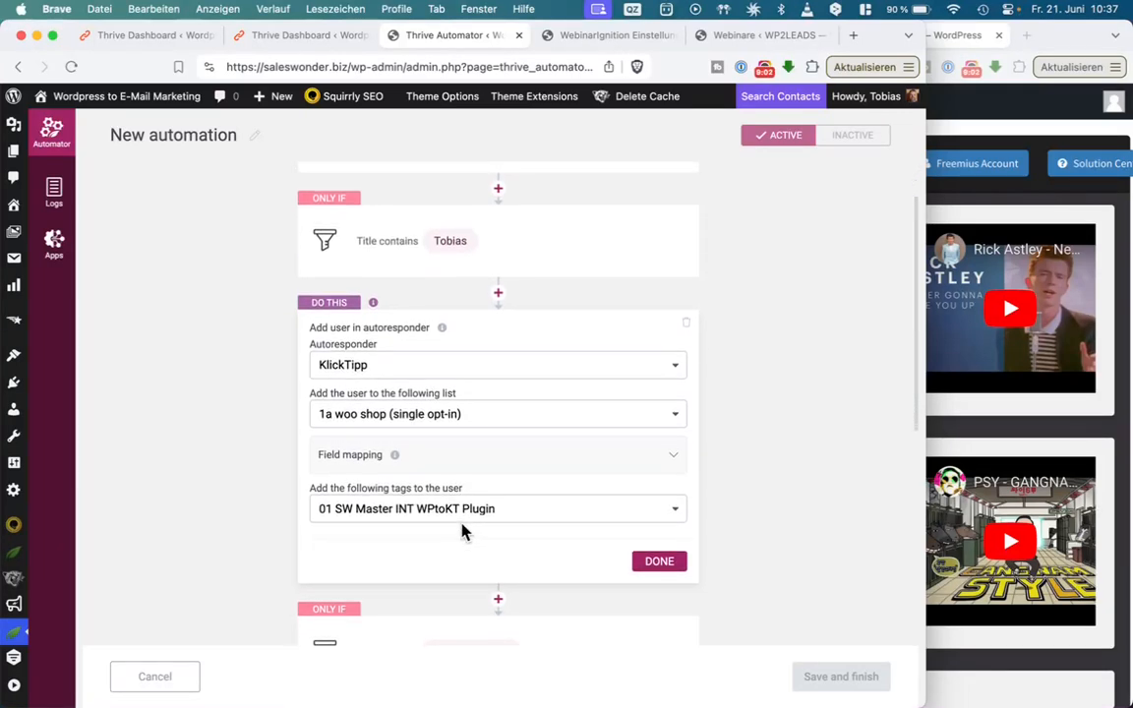
scroll(462, 532, up, 1)
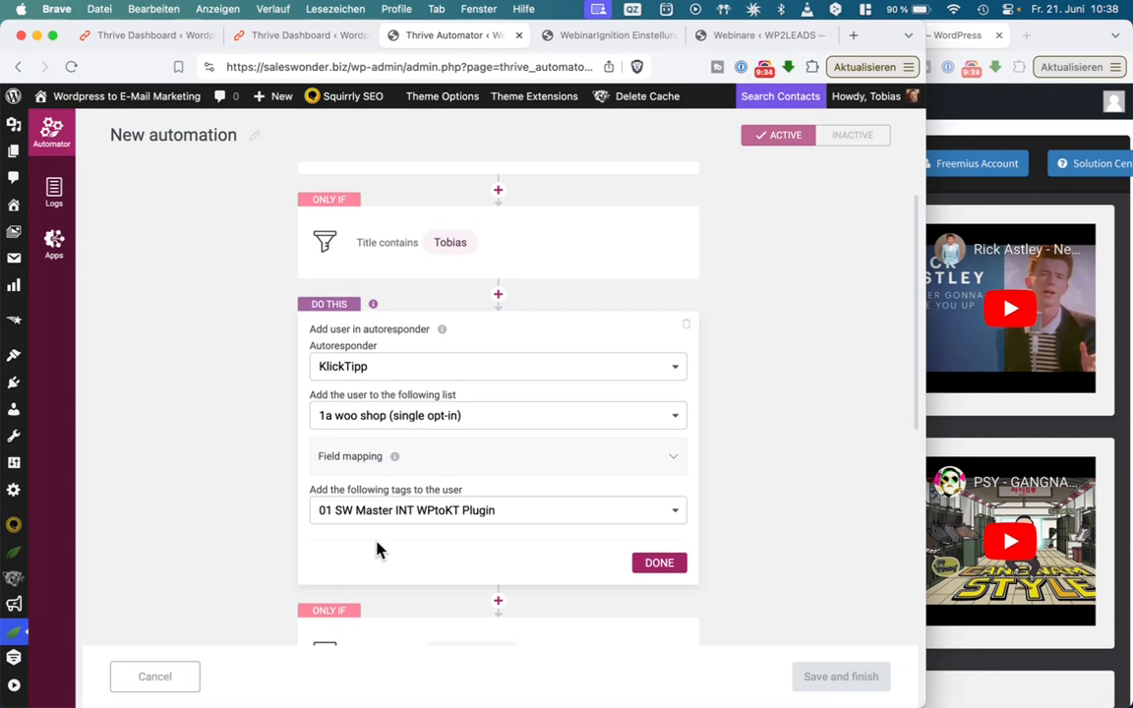
scroll(379, 551, up, 3)
scroll(379, 551, down, 1)
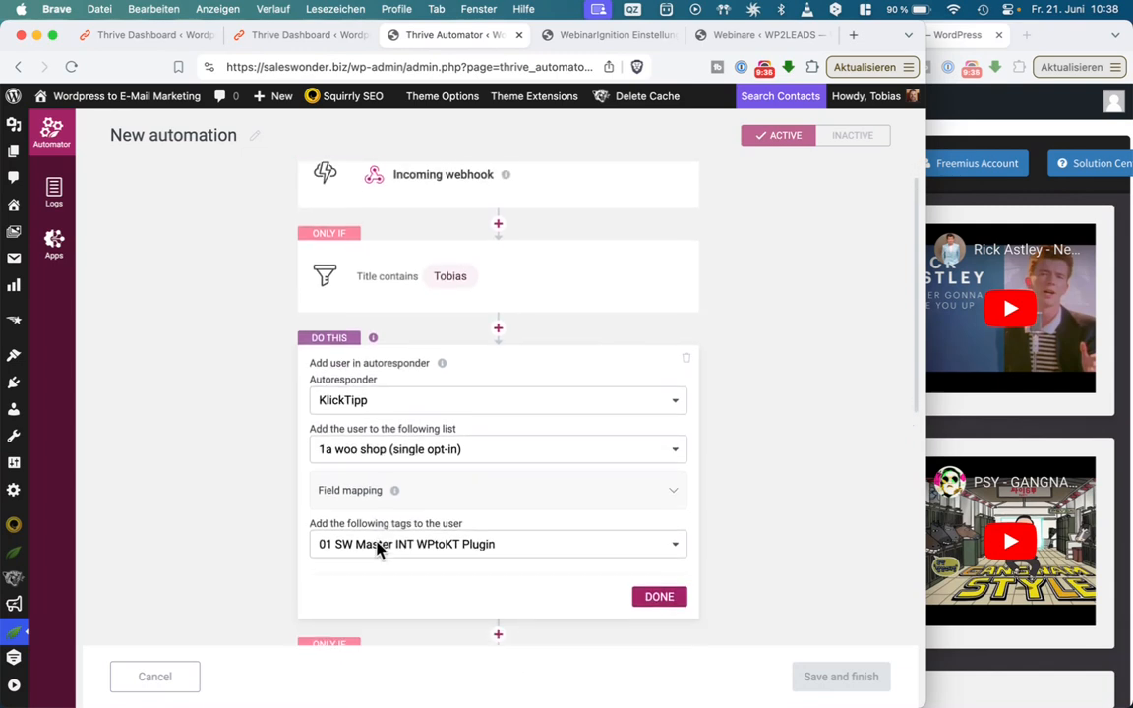
click(651, 590)
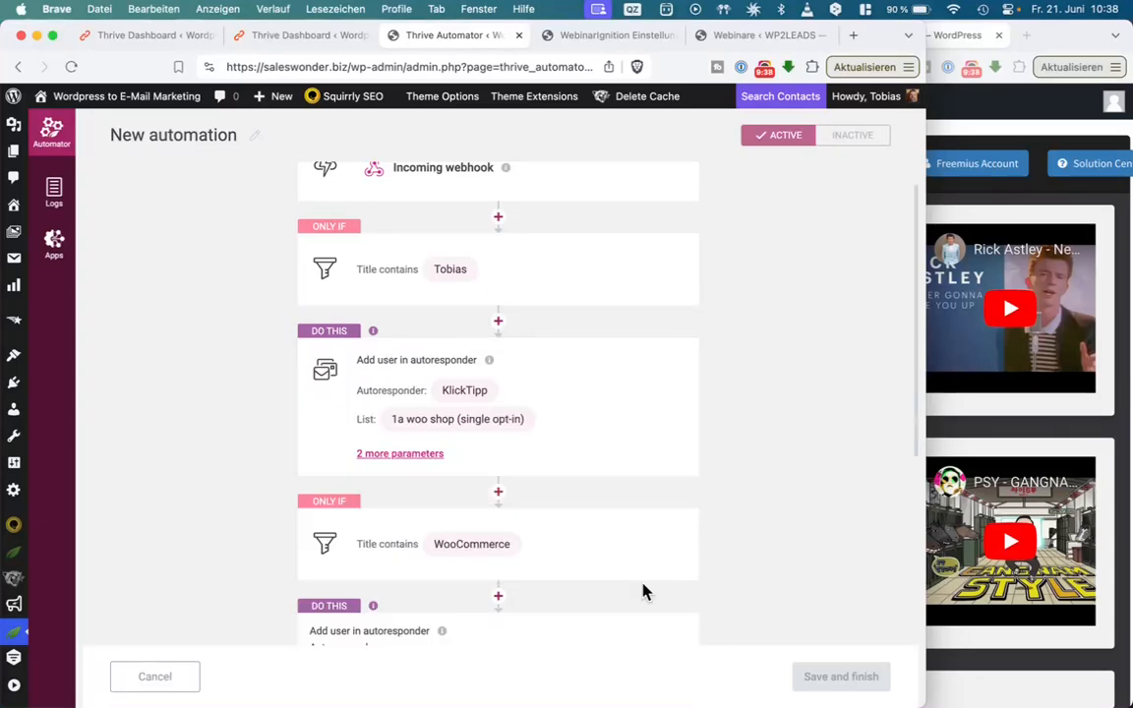
click(764, 69)
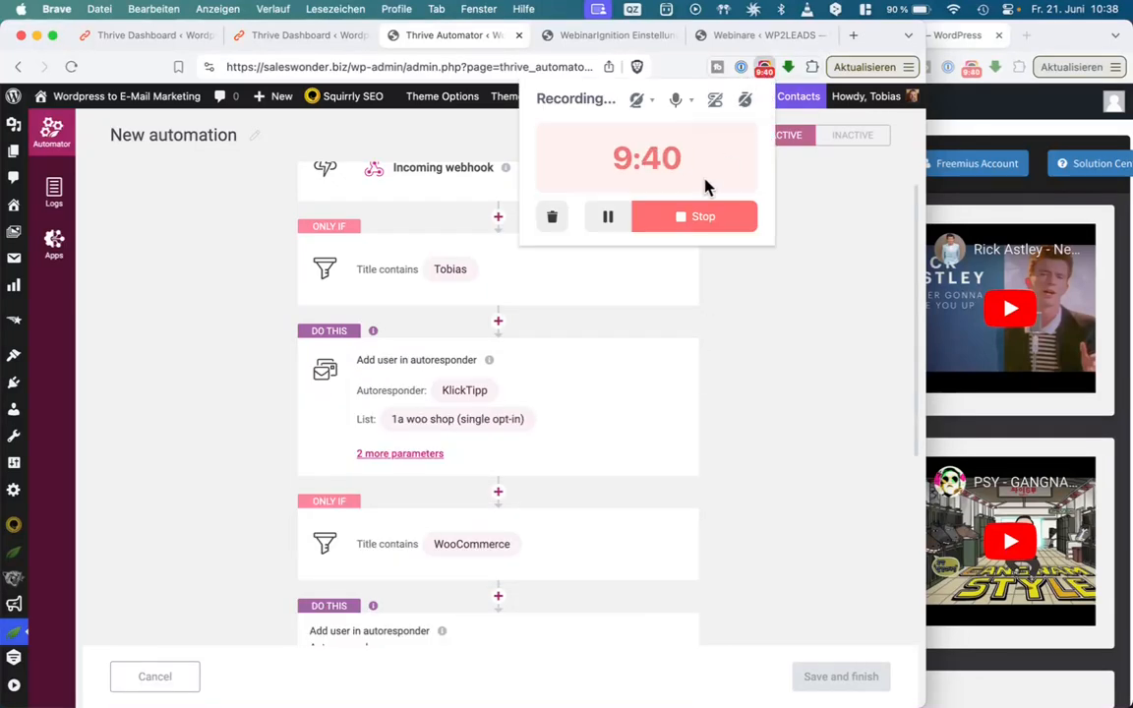